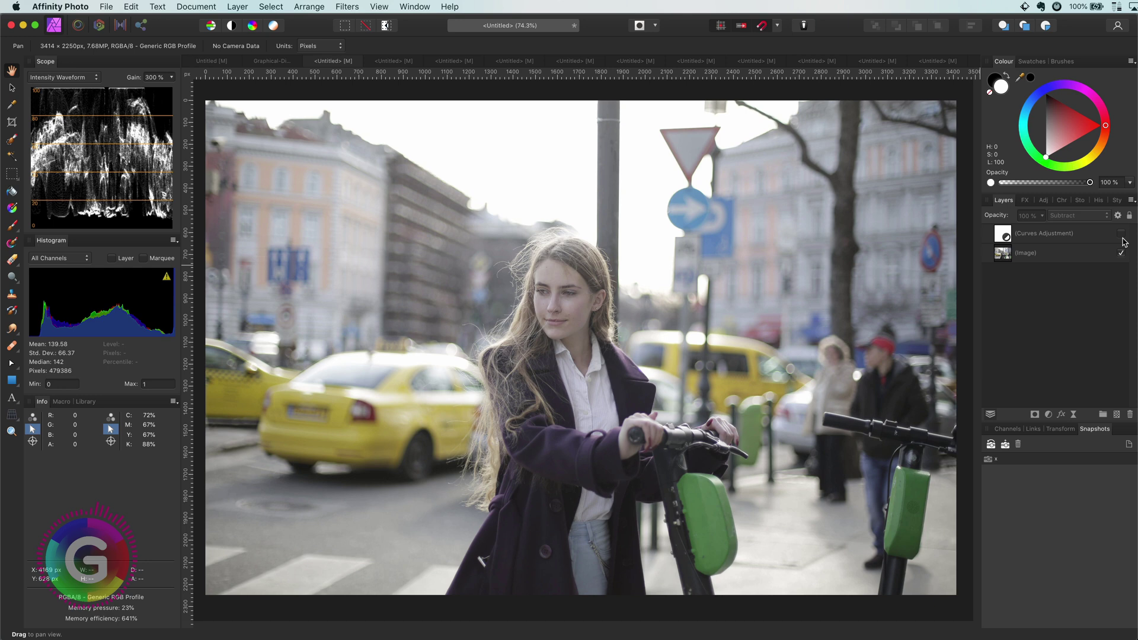
Turn on the Subtract Curves adjustment layer on the street portrait and show the Channels panel
{"action": "left_click", "coordinate": [1125, 241]}
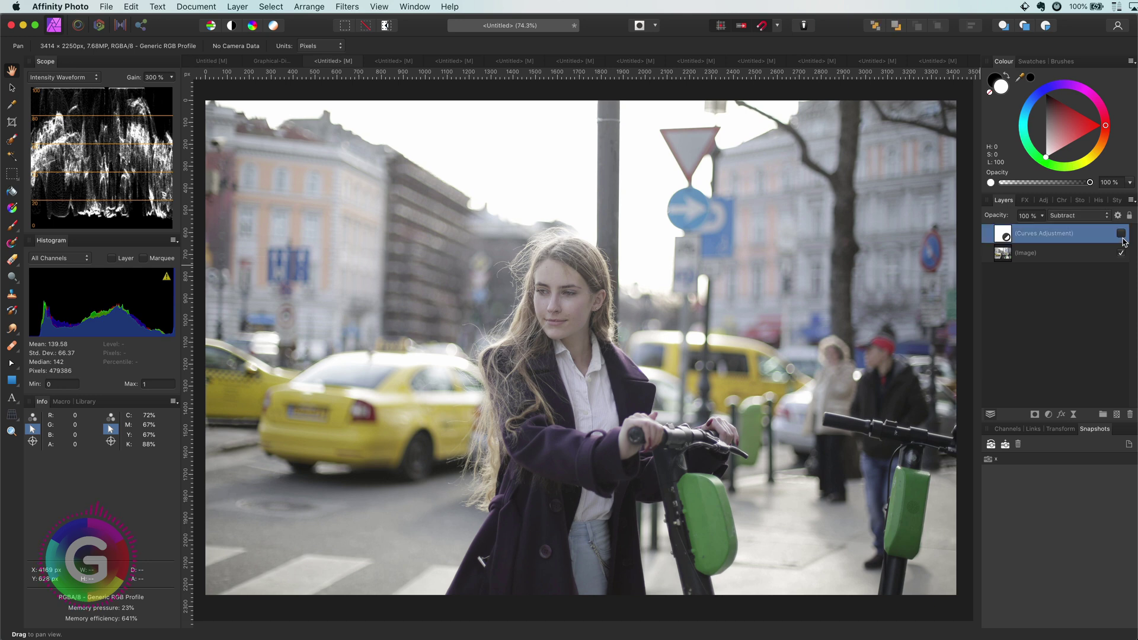
{"action": "left_click", "coordinate": [1122, 234]}
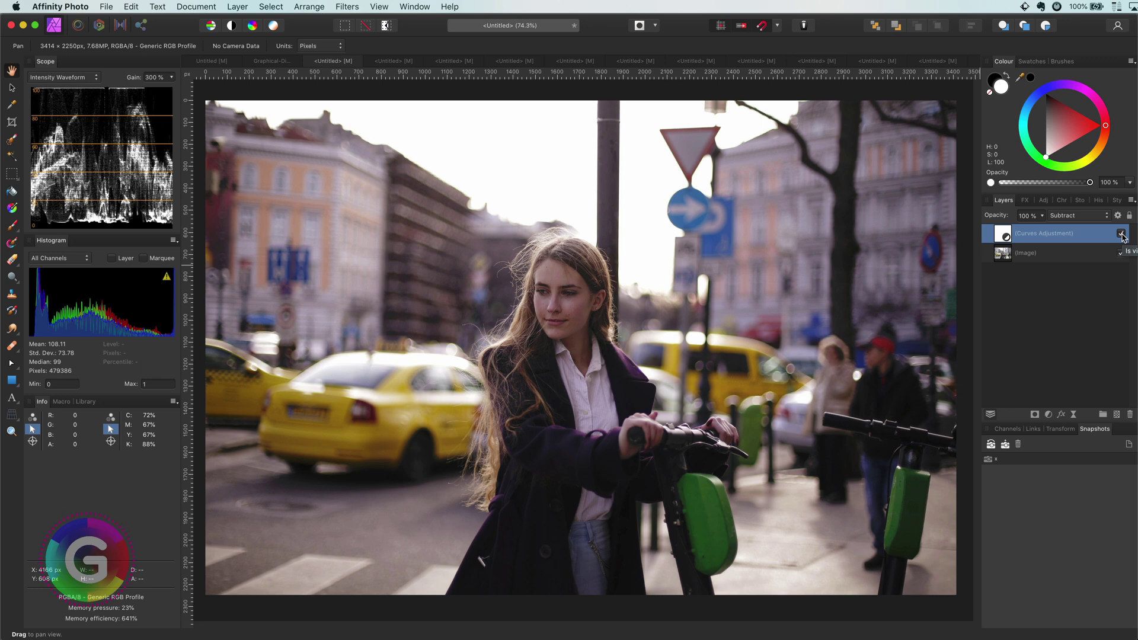
{"action": "left_click", "coordinate": [1008, 428]}
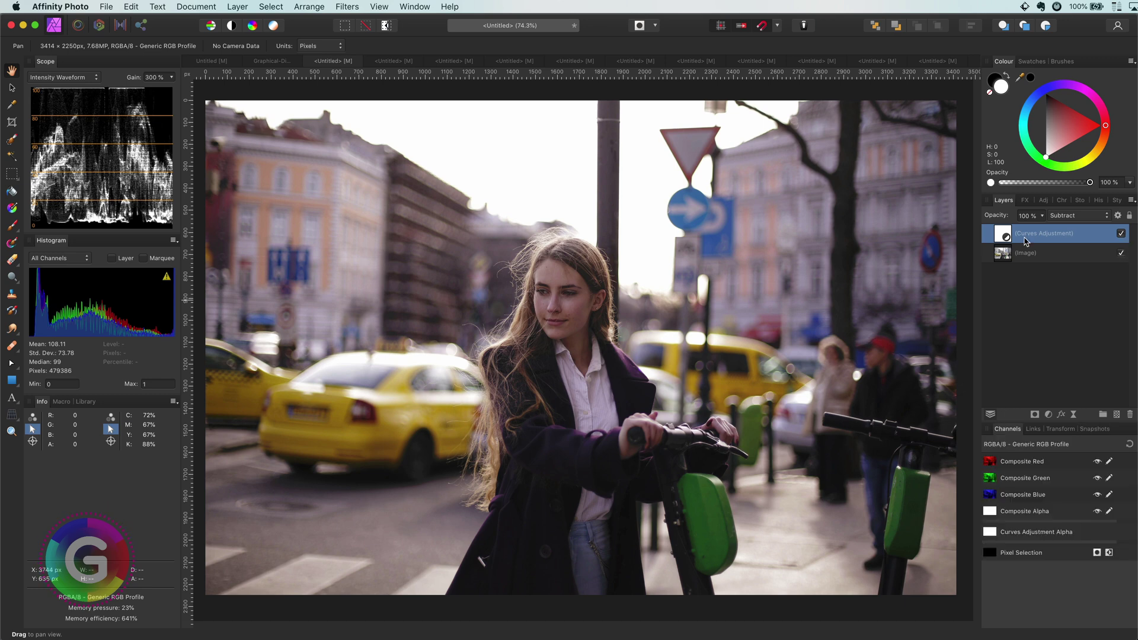
On the white-dress portrait, add a Curves adjustment inverted into a descending line ending at Y 0.084
{"action": "left_click", "coordinate": [390, 61]}
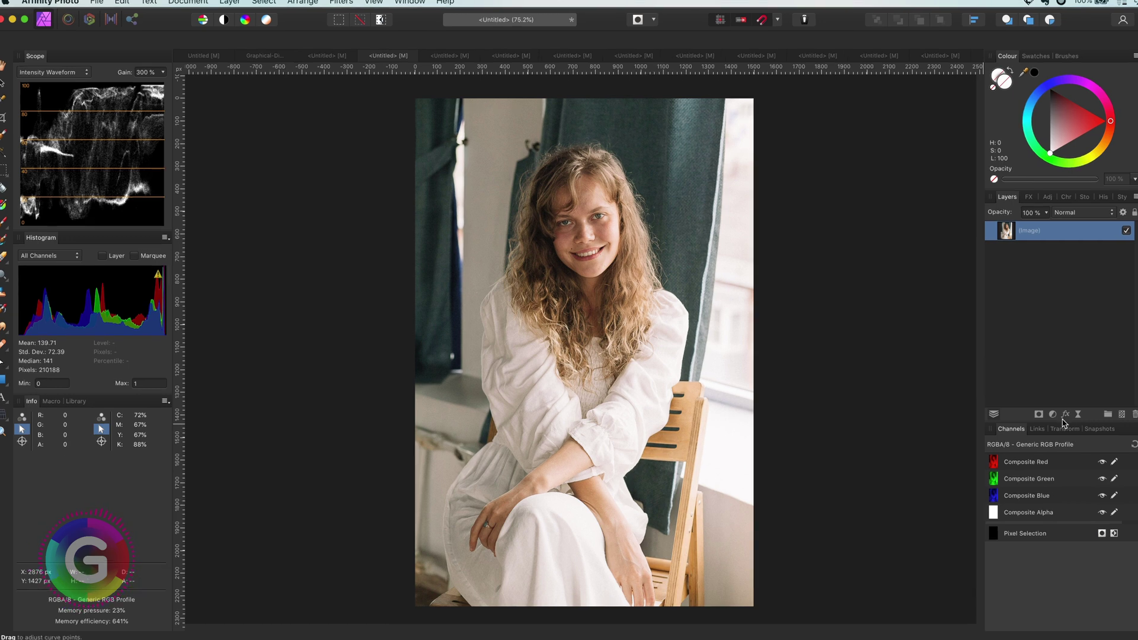
{"action": "left_click", "coordinate": [1053, 414]}
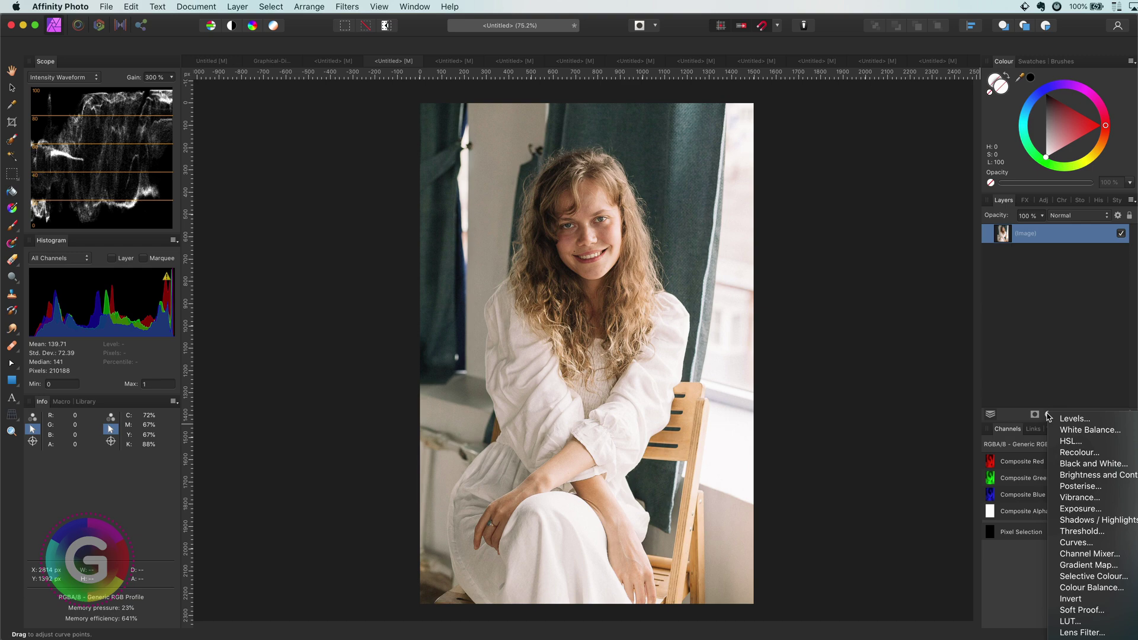
{"action": "left_click", "coordinate": [1073, 542]}
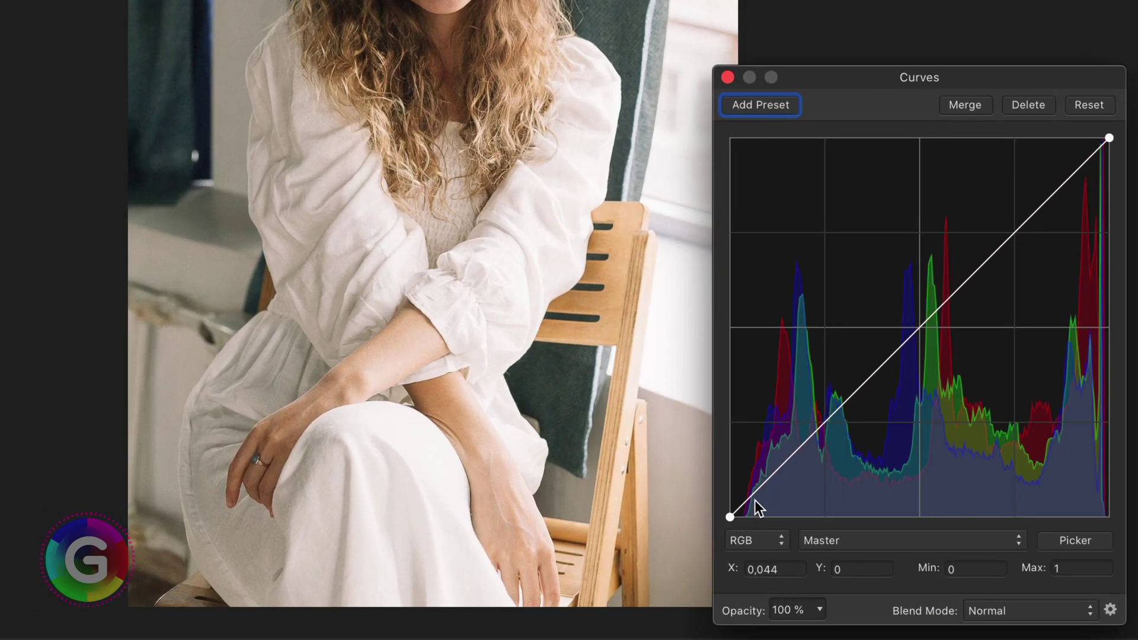
{"action": "left_click_drag", "start_coordinate": [731, 511], "coordinate": [730, 449]}
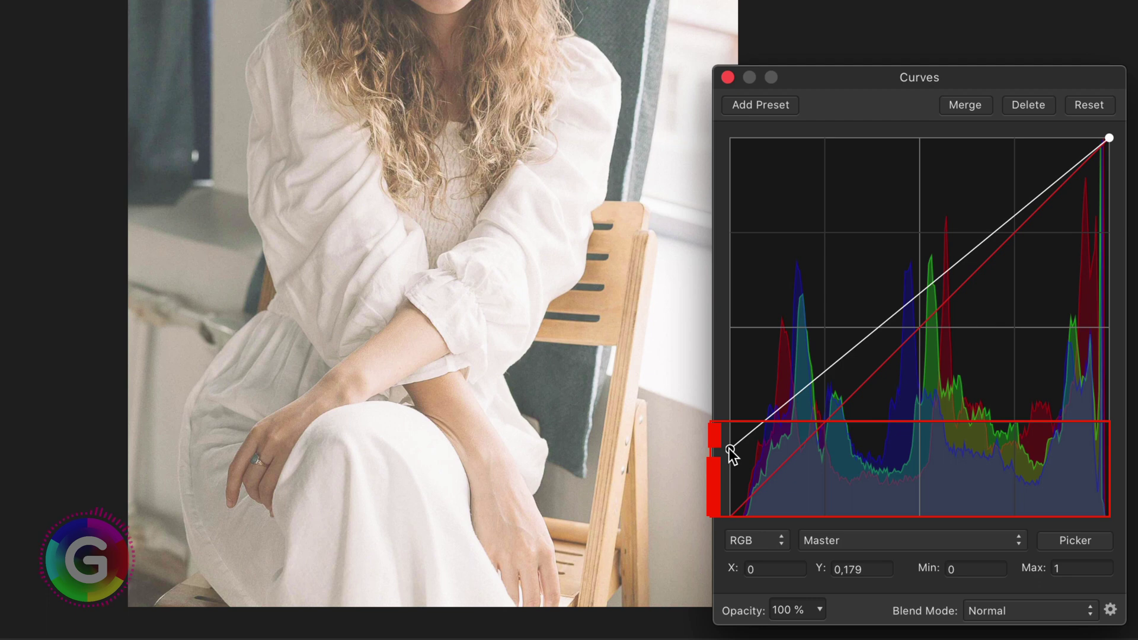
{"action": "left_click_drag", "start_coordinate": [1109, 138], "coordinate": [1128, 492]}
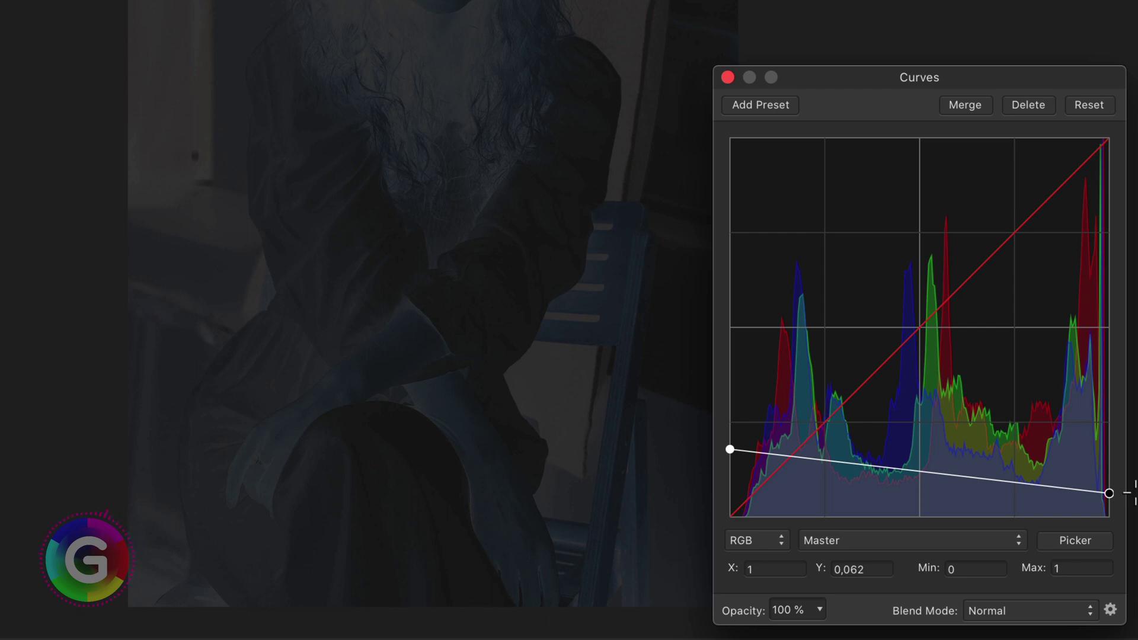
{"action": "left_click_drag", "start_coordinate": [1131, 493], "coordinate": [1130, 485]}
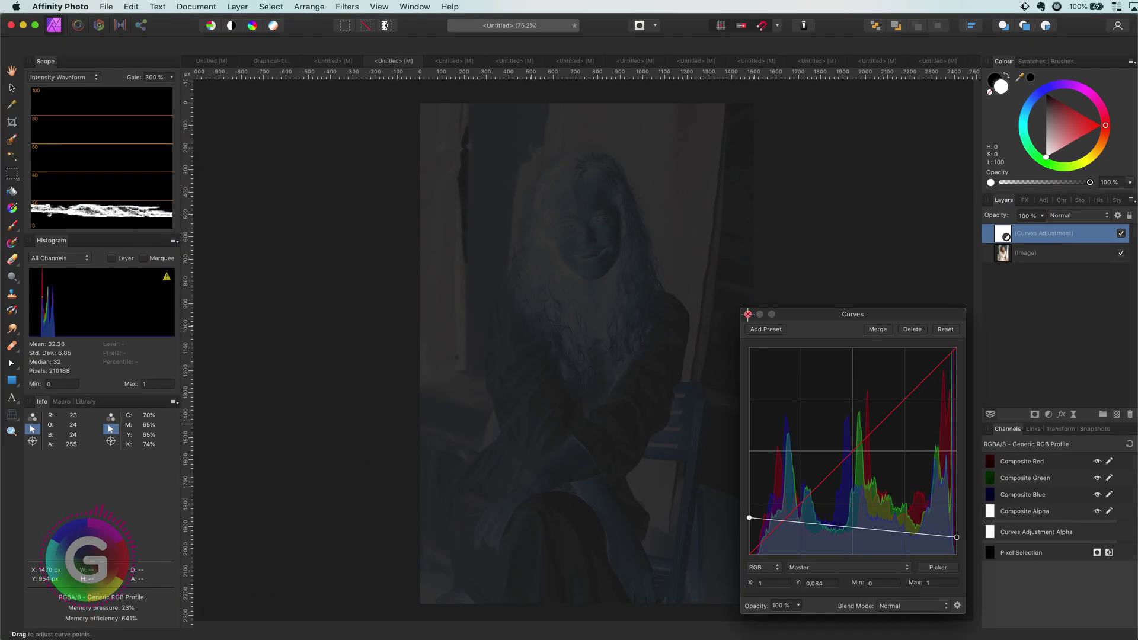
Set the SUBTRACT chart's rectangle to Subtract blending and lighten its fill to mid-grey
{"action": "left_click", "coordinate": [728, 77]}
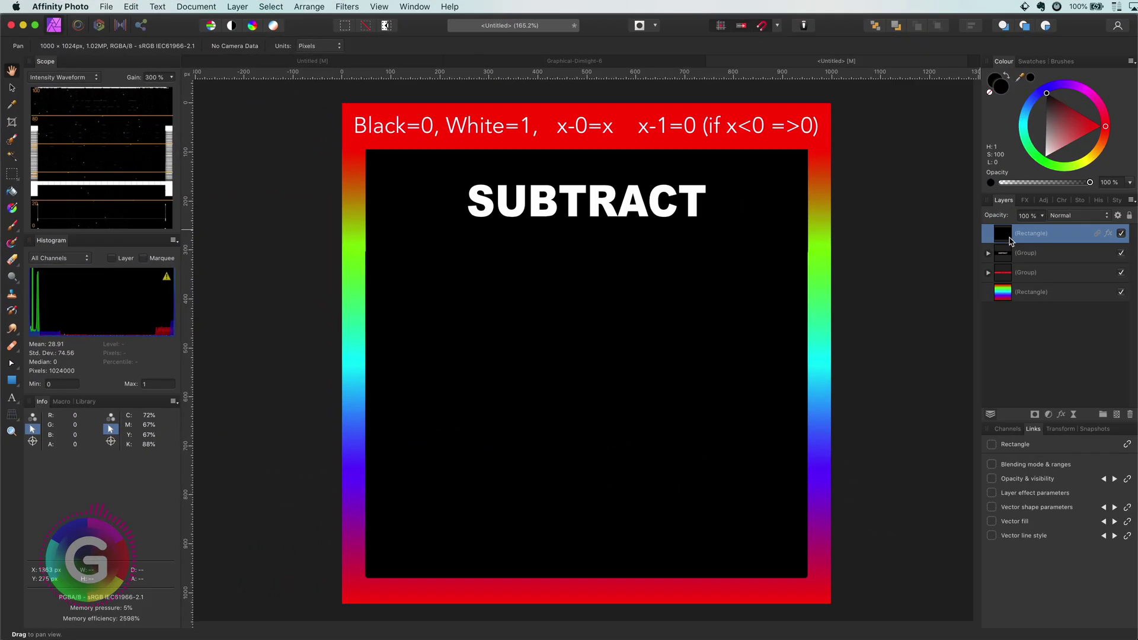
{"action": "left_click", "coordinate": [1078, 215]}
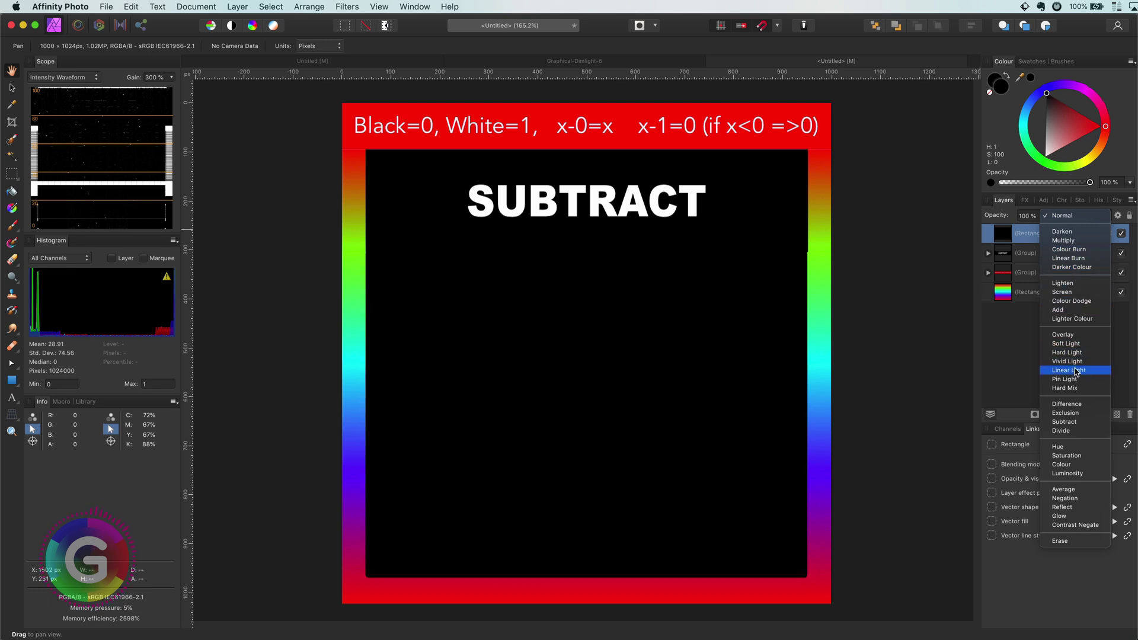
{"action": "left_click", "coordinate": [1068, 422]}
{"action": "left_click", "coordinate": [1047, 102]}
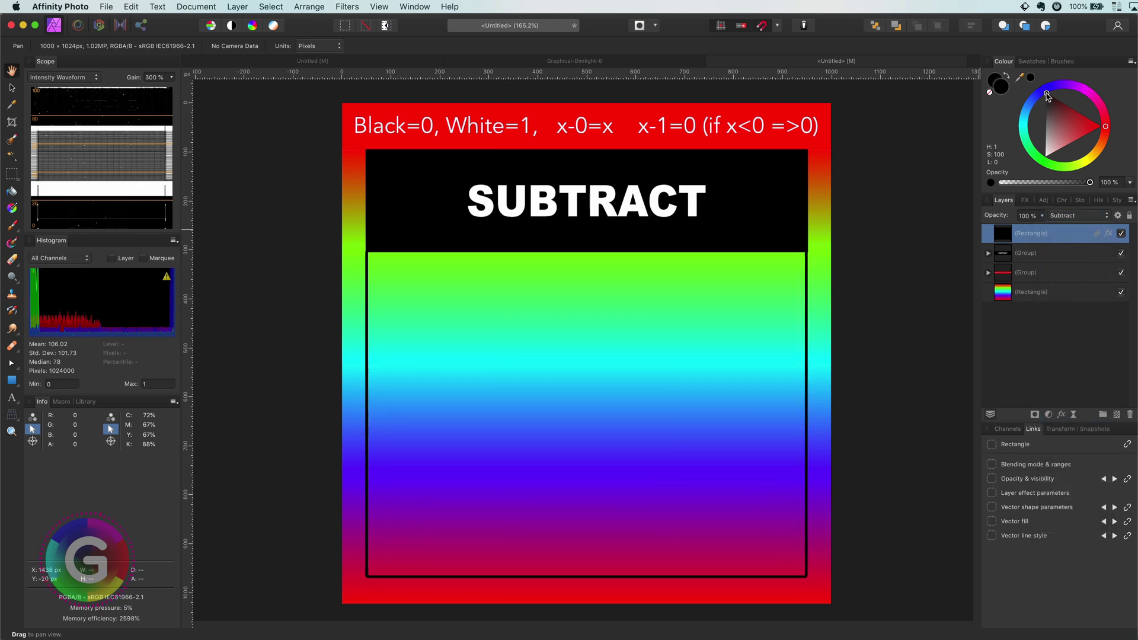
{"action": "left_click_drag", "start_coordinate": [1048, 105], "coordinate": [1000, 83]}
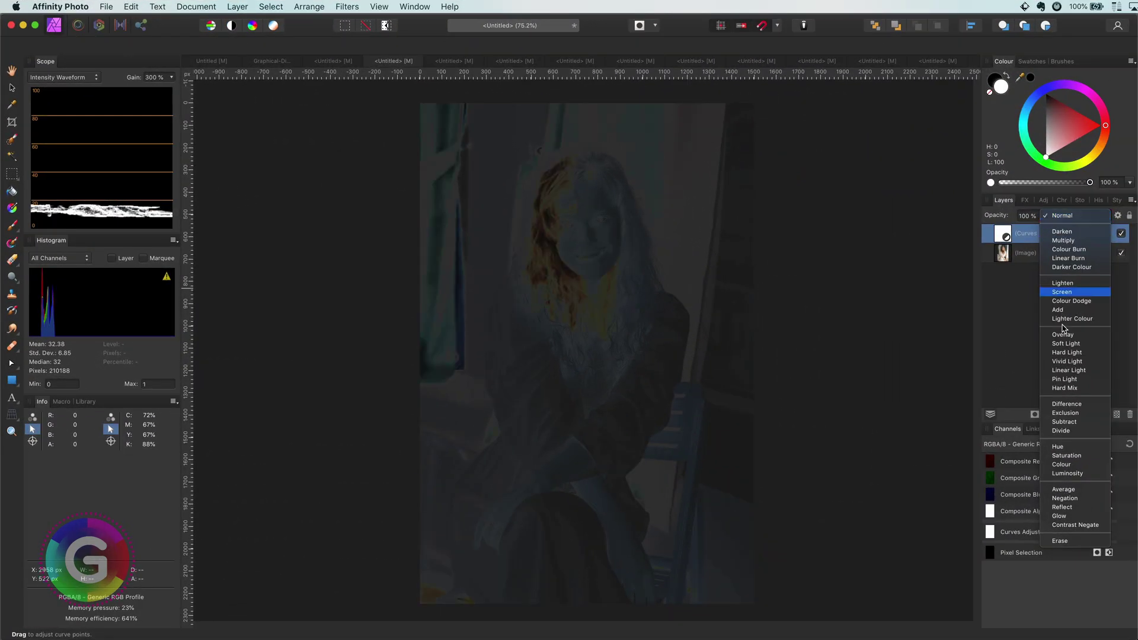
Set the portrait's inverted Curves layer to Subtract blend mode and compare it hidden and shown
{"action": "left_click", "coordinate": [1066, 421]}
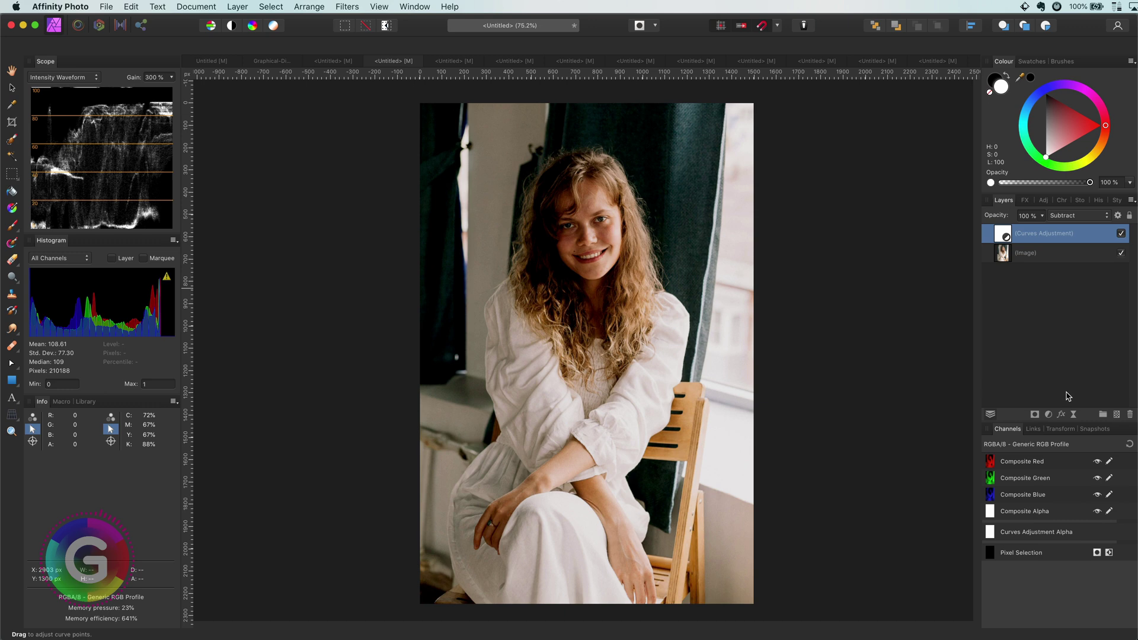
{"action": "left_click", "coordinate": [1124, 235]}
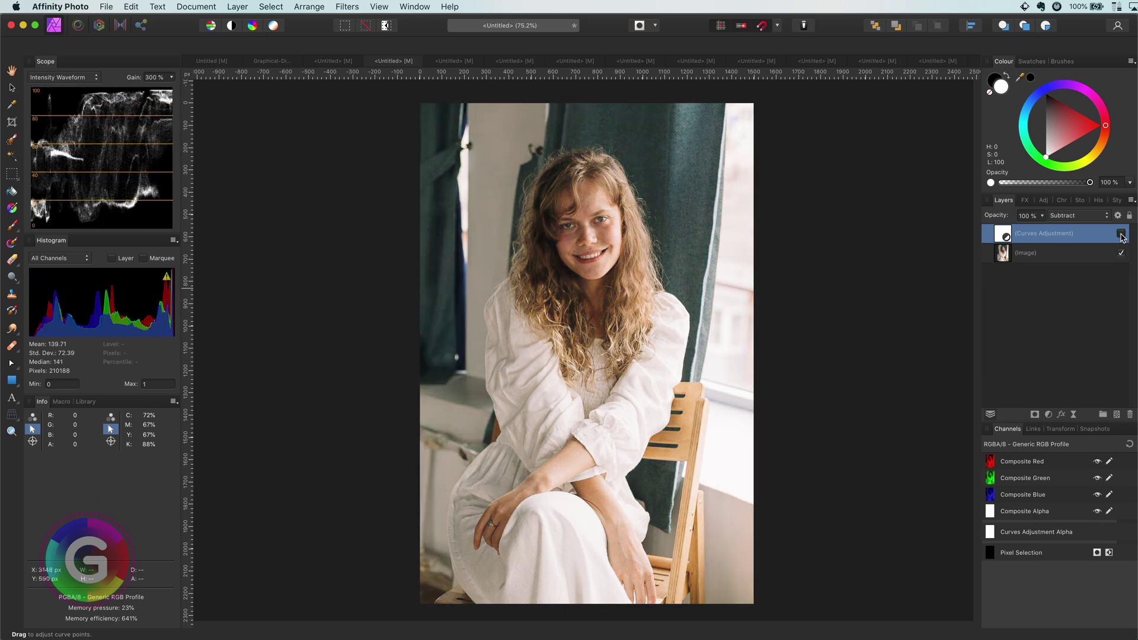
{"action": "left_click", "coordinate": [1121, 234]}
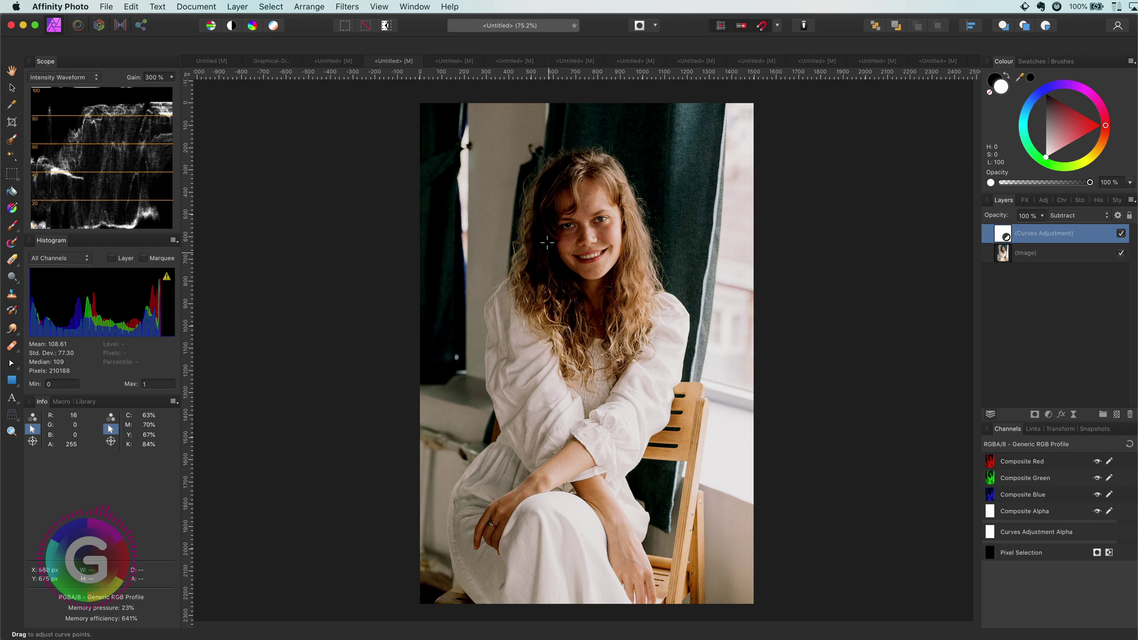
{"action": "scroll", "coordinate": [552, 243], "scroll_direction": "up", "scroll_amount": 10}
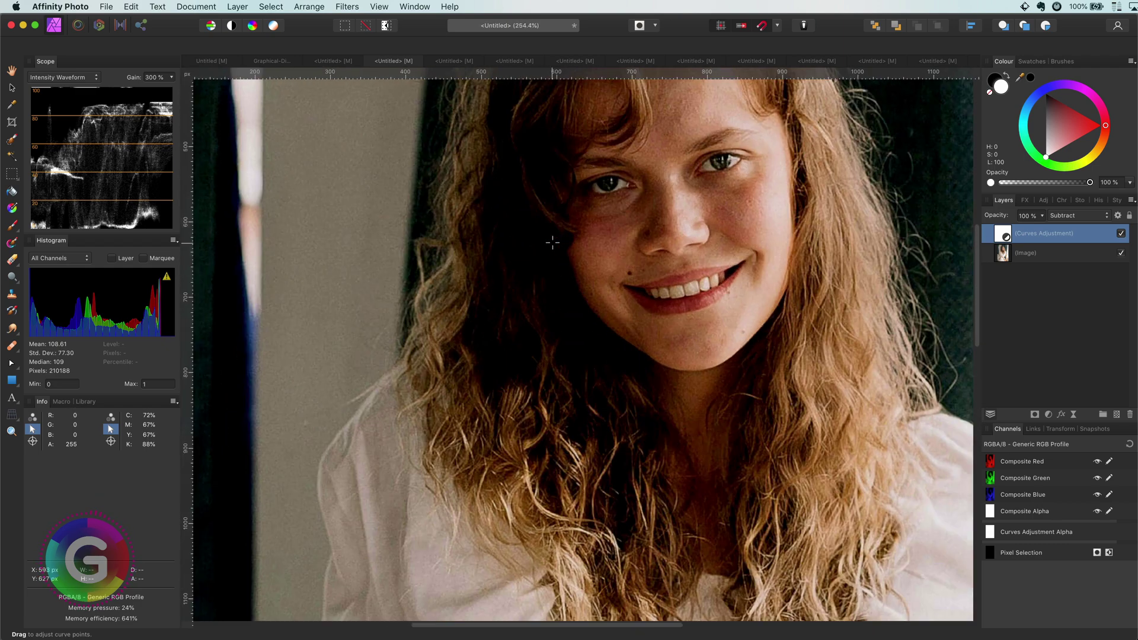
{"action": "scroll", "coordinate": [596, 414], "scroll_direction": "up", "scroll_amount": 5}
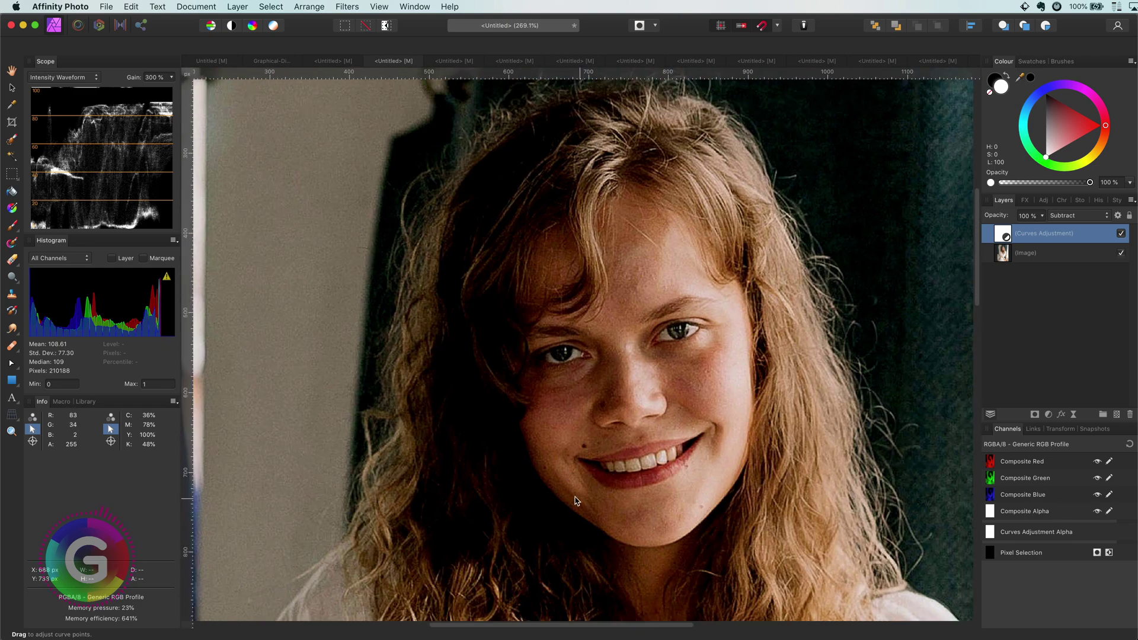
Lower the Blue underlying composition range output to 52%, then compare before and after at full view
{"action": "left_click", "coordinate": [1117, 216]}
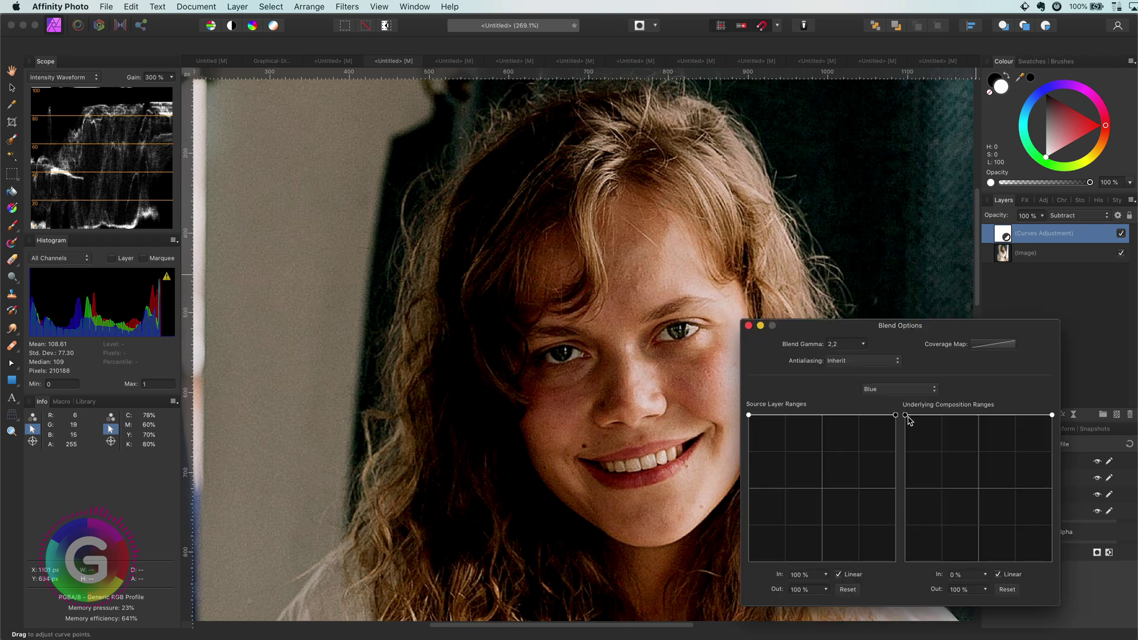
{"action": "left_click_drag", "start_coordinate": [906, 419], "coordinate": [904, 485]}
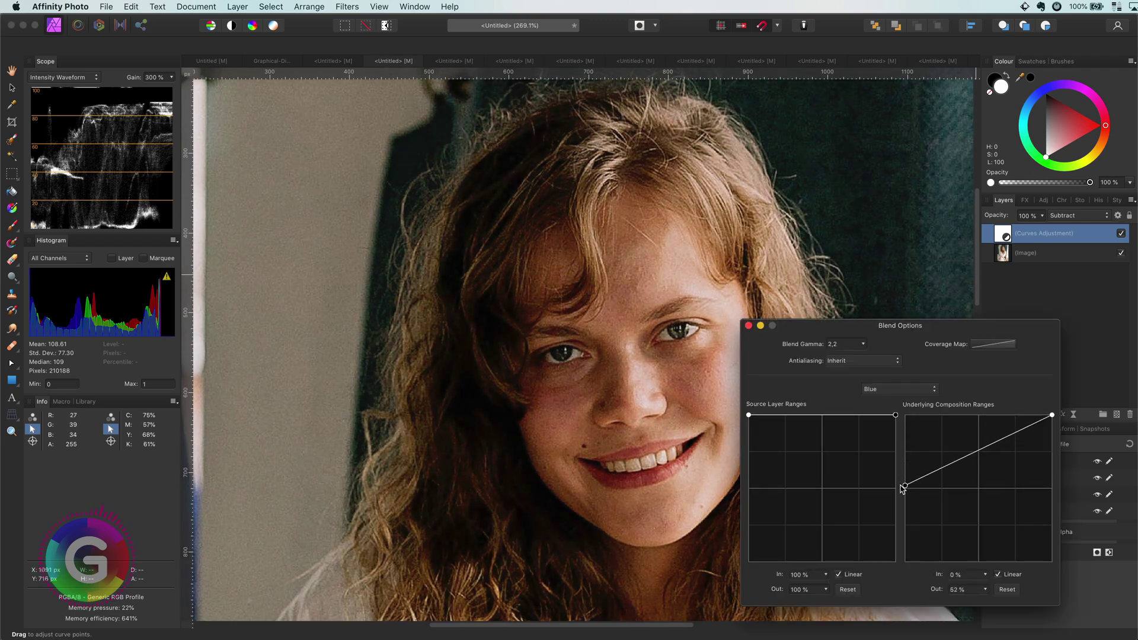
{"action": "left_click", "coordinate": [748, 327]}
{"action": "left_click", "coordinate": [1121, 233]}
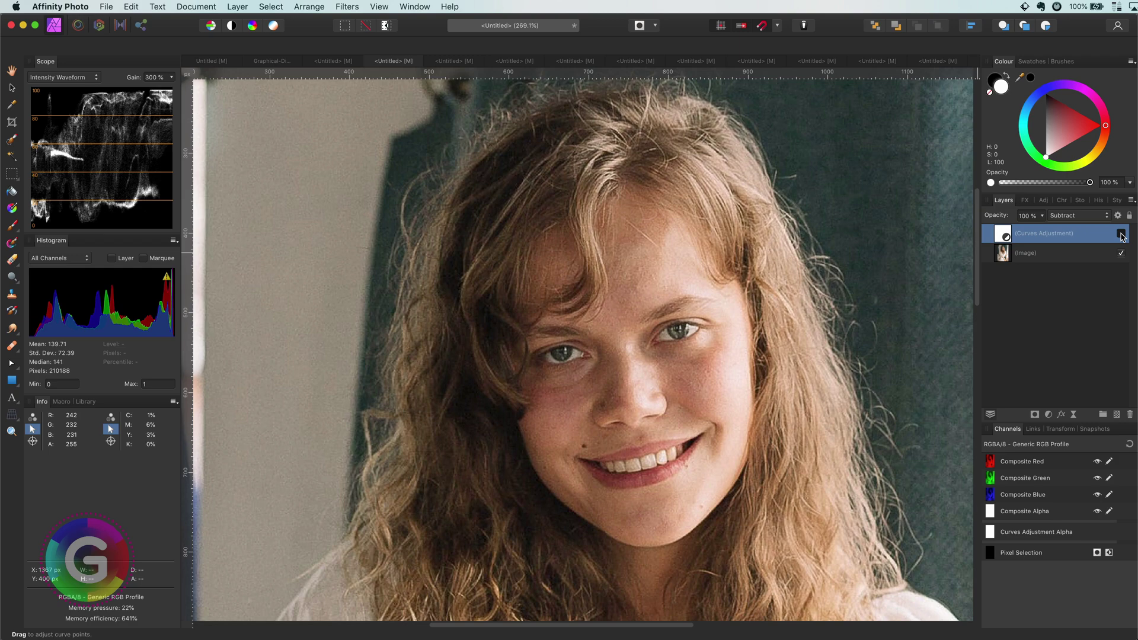
{"action": "left_click", "coordinate": [1121, 234]}
{"action": "left_click", "coordinate": [1121, 234]}
{"action": "key", "text": "super+0"}
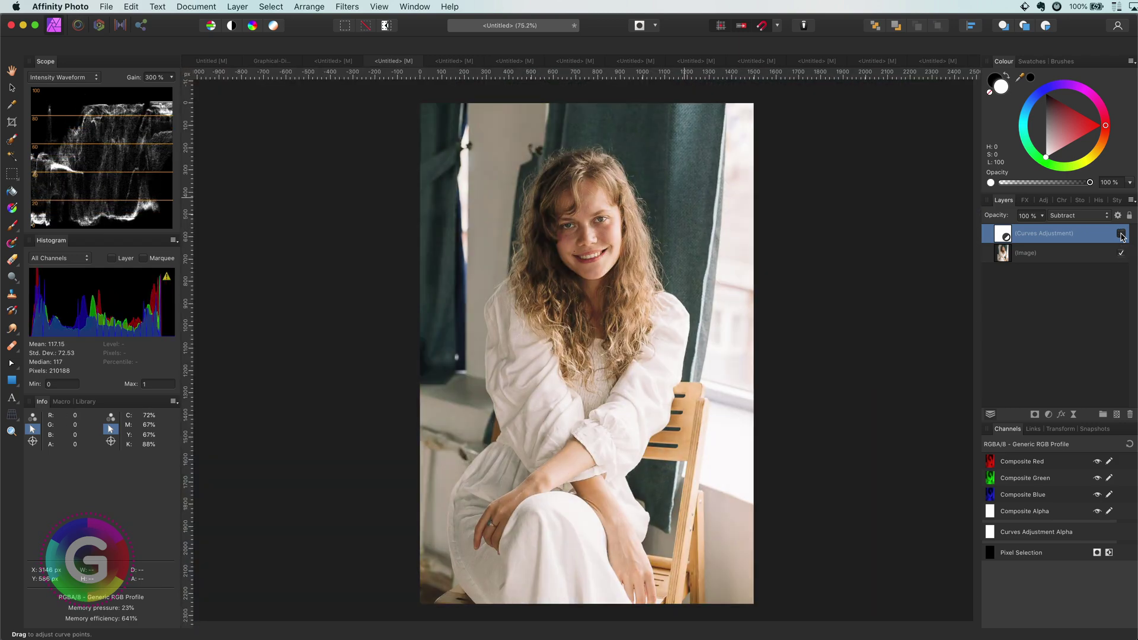
{"action": "left_click", "coordinate": [1121, 234]}
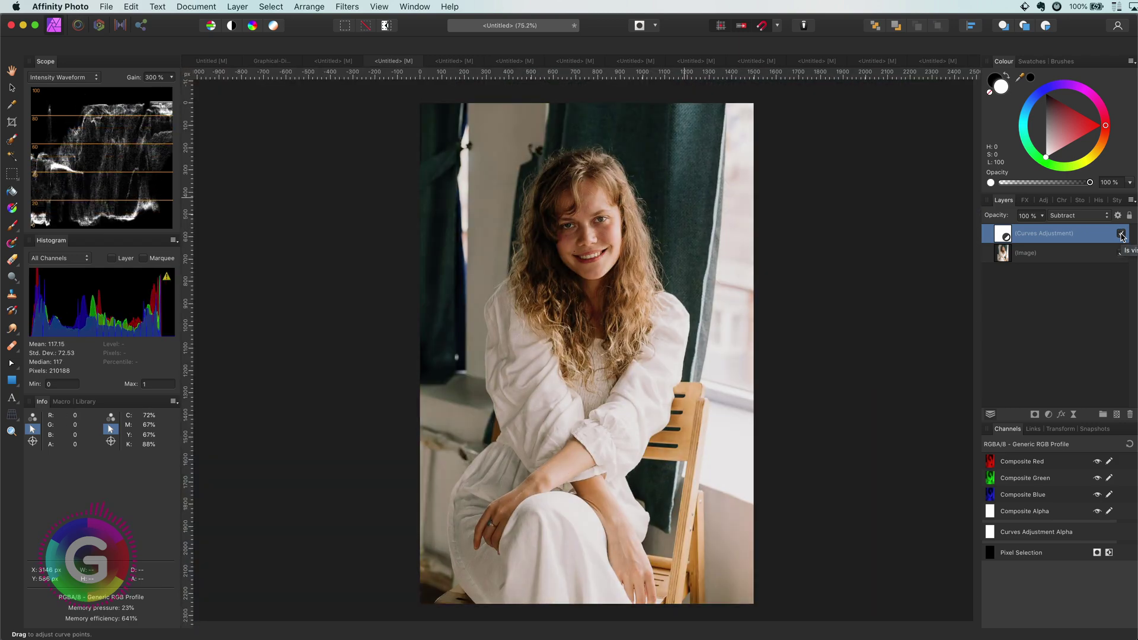
On the night-time portrait, add a Curves adjustment inverted with its left end at Y 0.166
{"action": "left_click", "coordinate": [442, 61]}
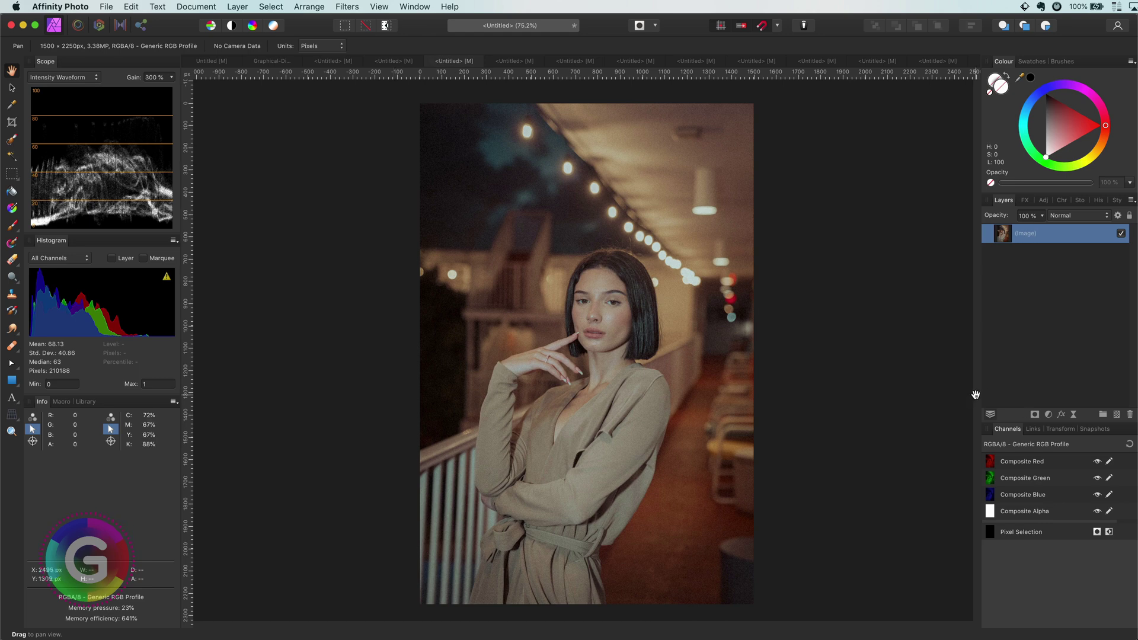
{"action": "left_click", "coordinate": [1048, 414]}
{"action": "left_click", "coordinate": [1067, 545]}
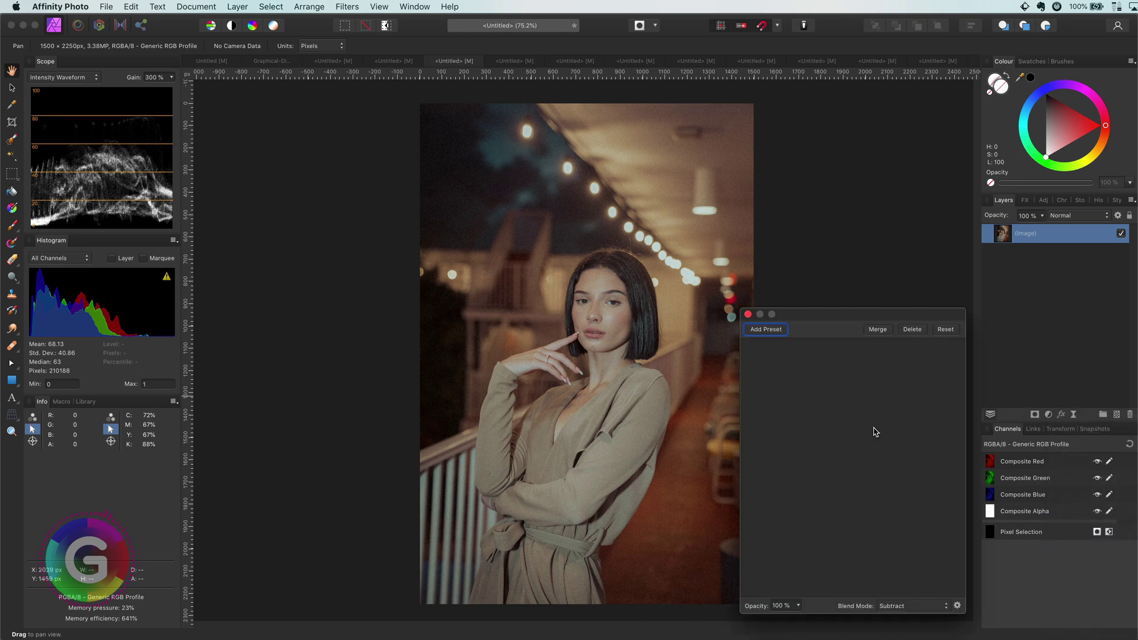
{"action": "left_click_drag", "start_coordinate": [750, 554], "coordinate": [749, 519]}
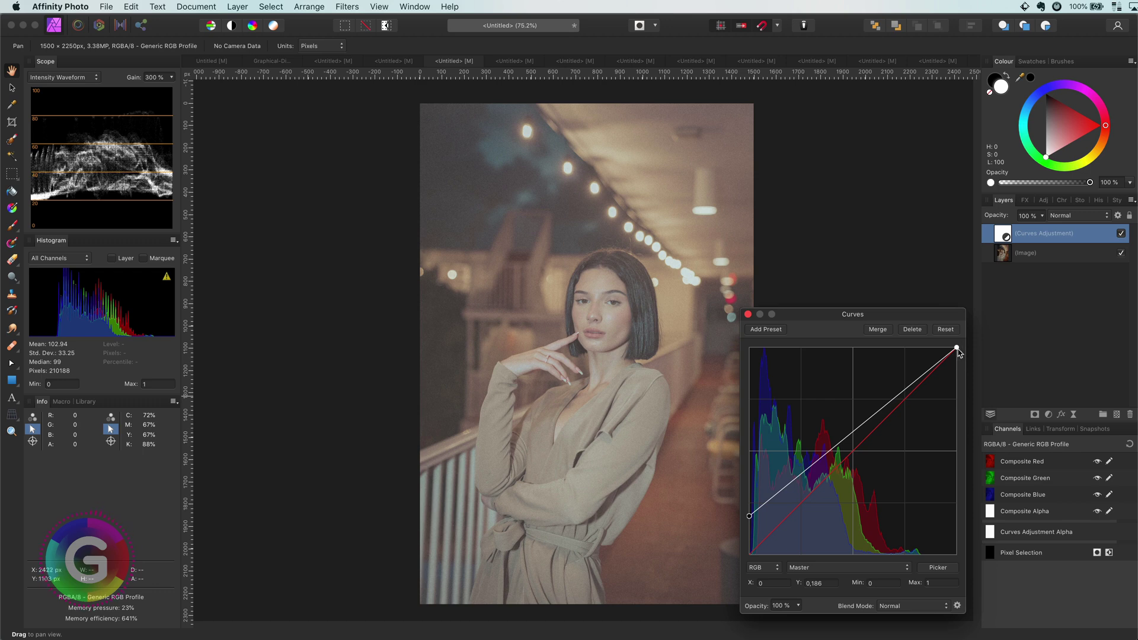
{"action": "left_click_drag", "start_coordinate": [957, 348], "coordinate": [963, 537]}
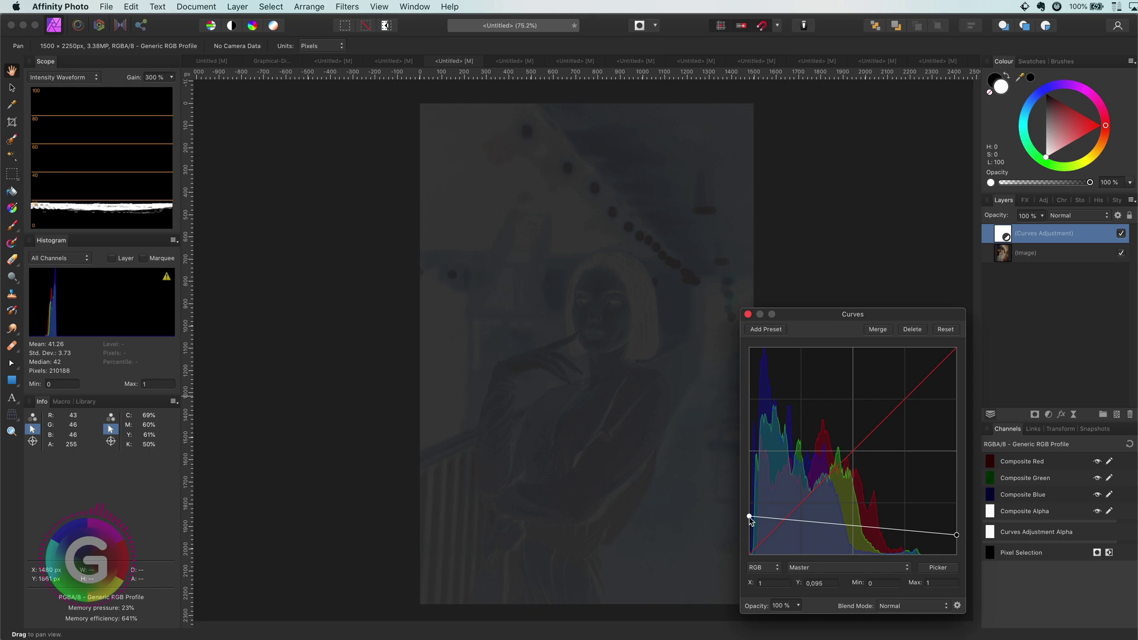
{"action": "left_click_drag", "start_coordinate": [749, 517], "coordinate": [750, 523]}
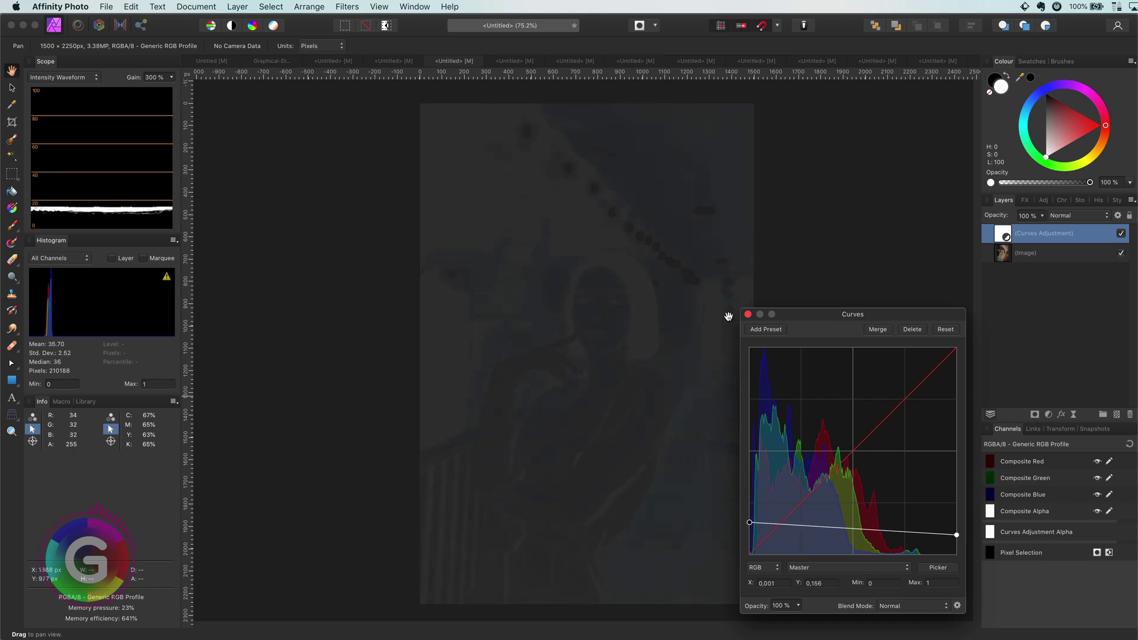
{"action": "left_click", "coordinate": [748, 315]}
Blend the inverted Curves layer in Subtract mode and compare it hidden and shown
{"action": "left_click", "coordinate": [1080, 216]}
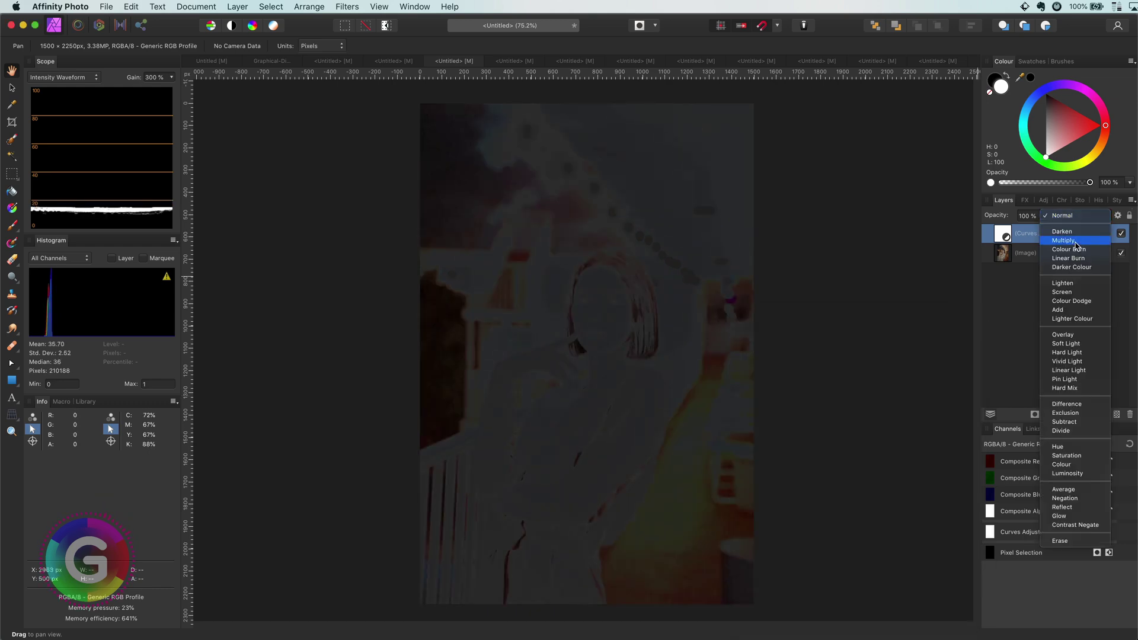
{"action": "left_click", "coordinate": [1075, 421]}
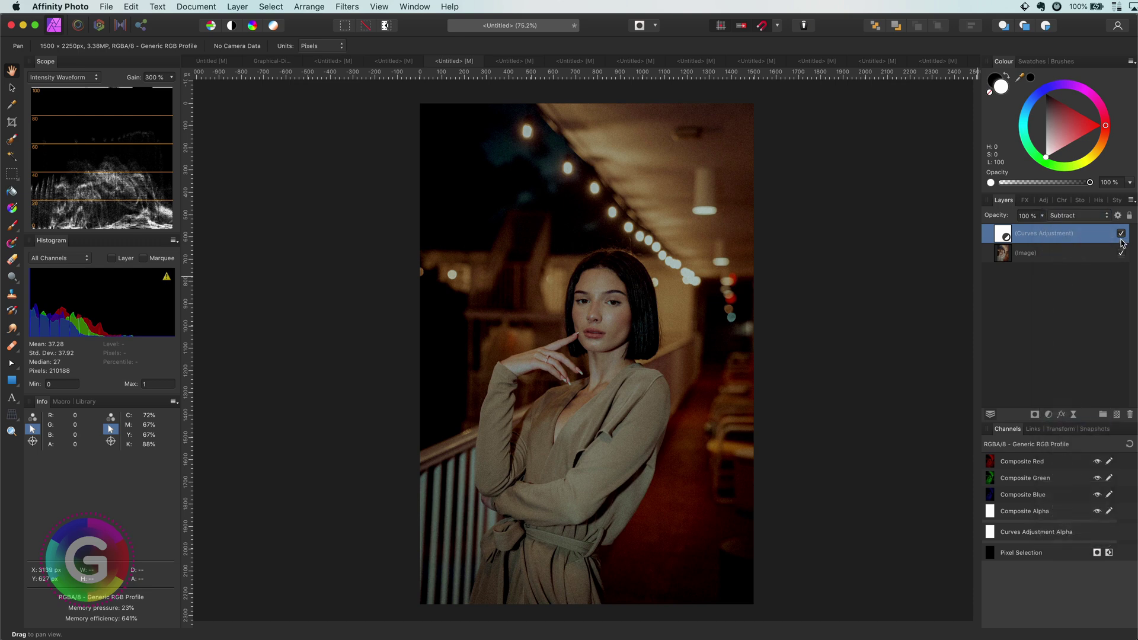
{"action": "left_click", "coordinate": [1121, 235]}
{"action": "left_click", "coordinate": [1120, 234]}
Lower the underlying composition range's dark end to 82% and compare the result
{"action": "left_click", "coordinate": [1118, 216]}
{"action": "left_click_drag", "start_coordinate": [905, 415], "coordinate": [904, 486]}
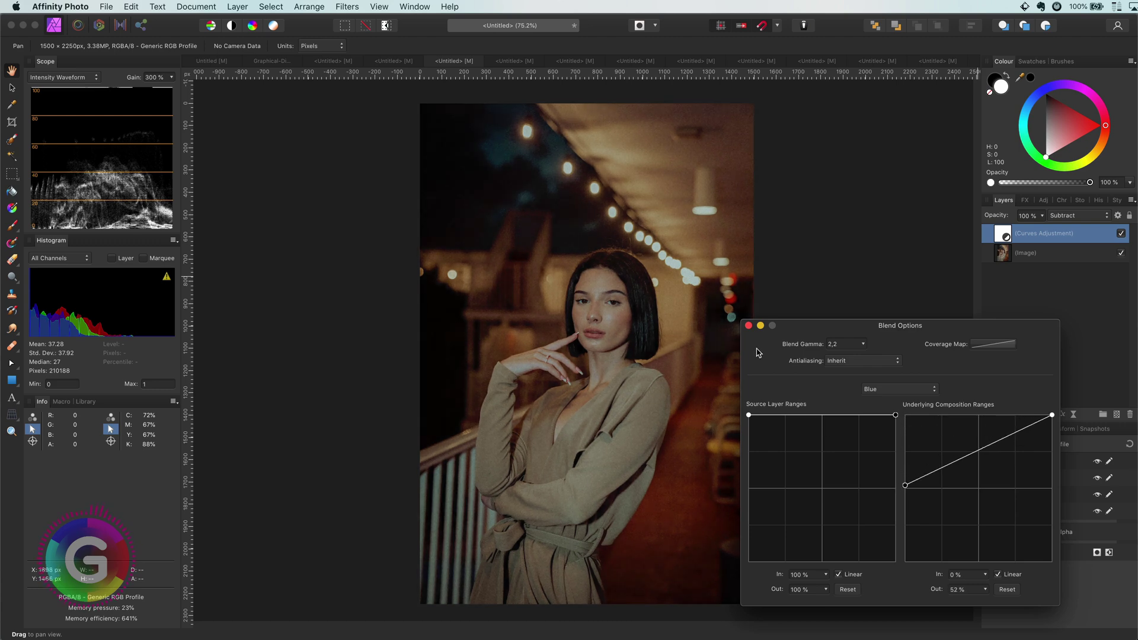
{"action": "left_click", "coordinate": [749, 326]}
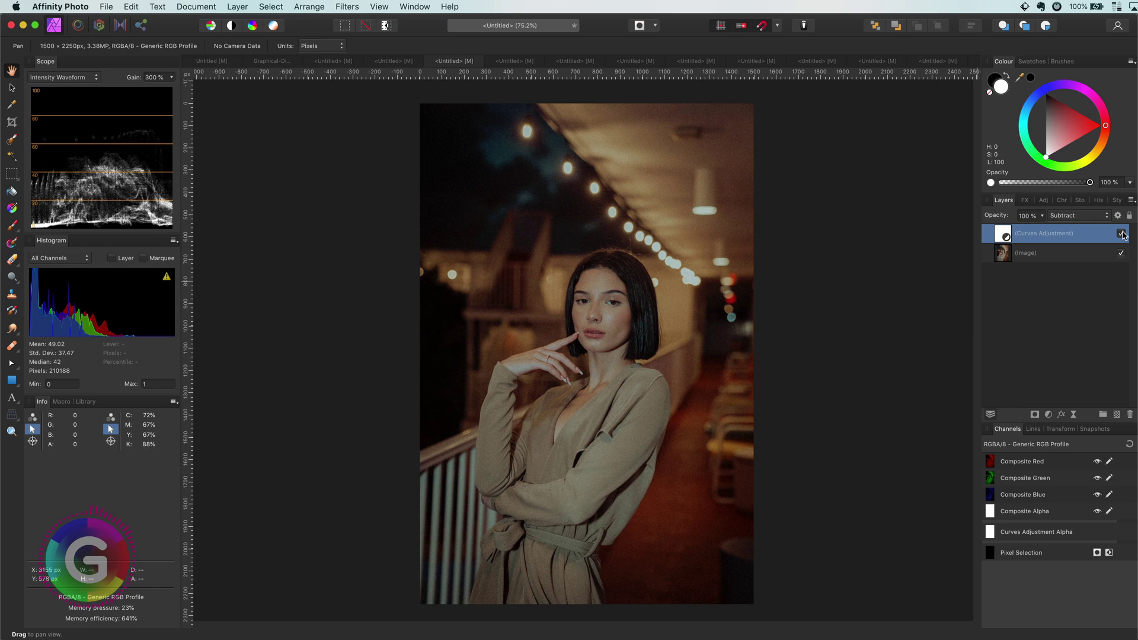
{"action": "left_click", "coordinate": [1121, 234]}
{"action": "left_click", "coordinate": [1121, 233]}
Reset the Blue underlying composition range to full 100% output
{"action": "left_click", "coordinate": [1118, 217]}
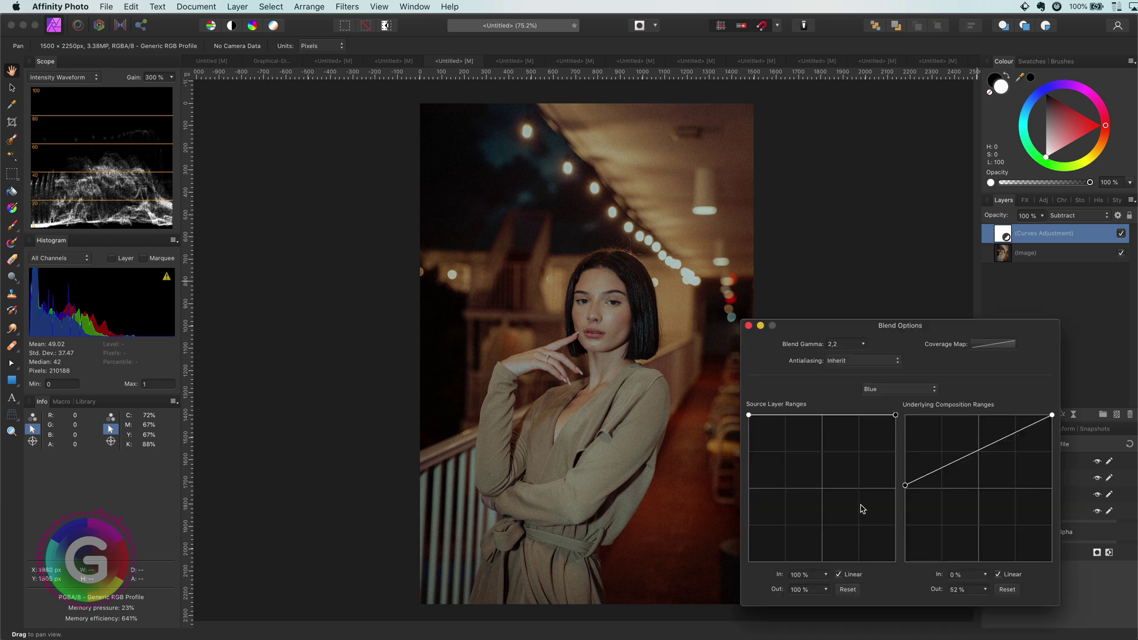
{"action": "left_click", "coordinate": [1007, 589]}
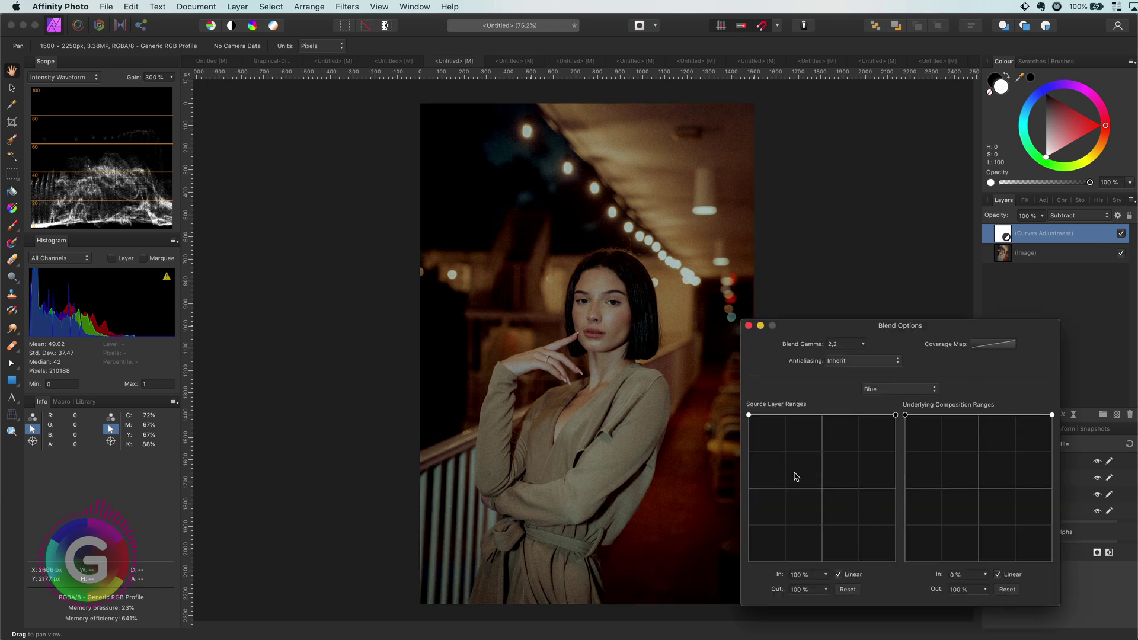
{"action": "left_click", "coordinate": [748, 325]}
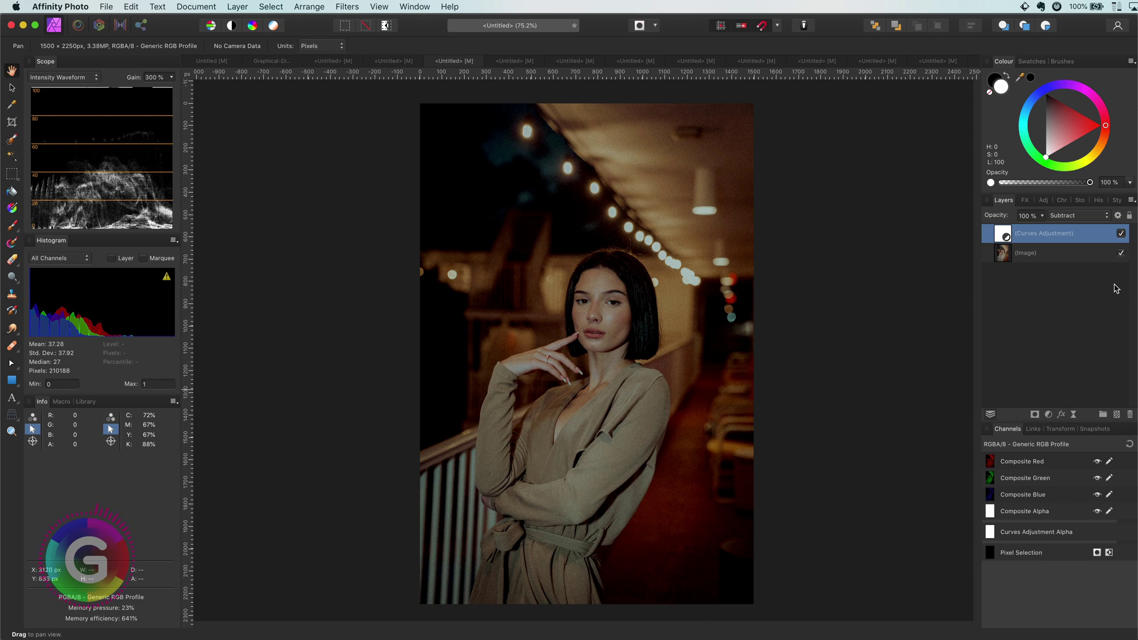
Hide the Subtract Curves layer and add a new Curves layer blended with Multiply
{"action": "left_click", "coordinate": [1121, 234]}
{"action": "left_click", "coordinate": [1049, 414]}
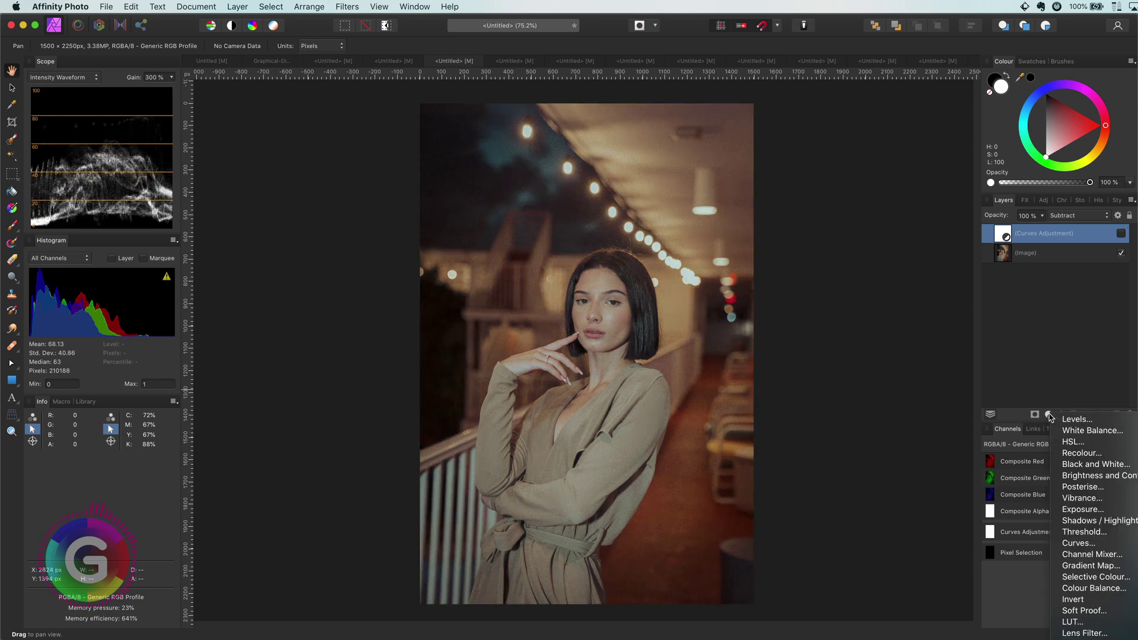
{"action": "left_click", "coordinate": [1070, 543]}
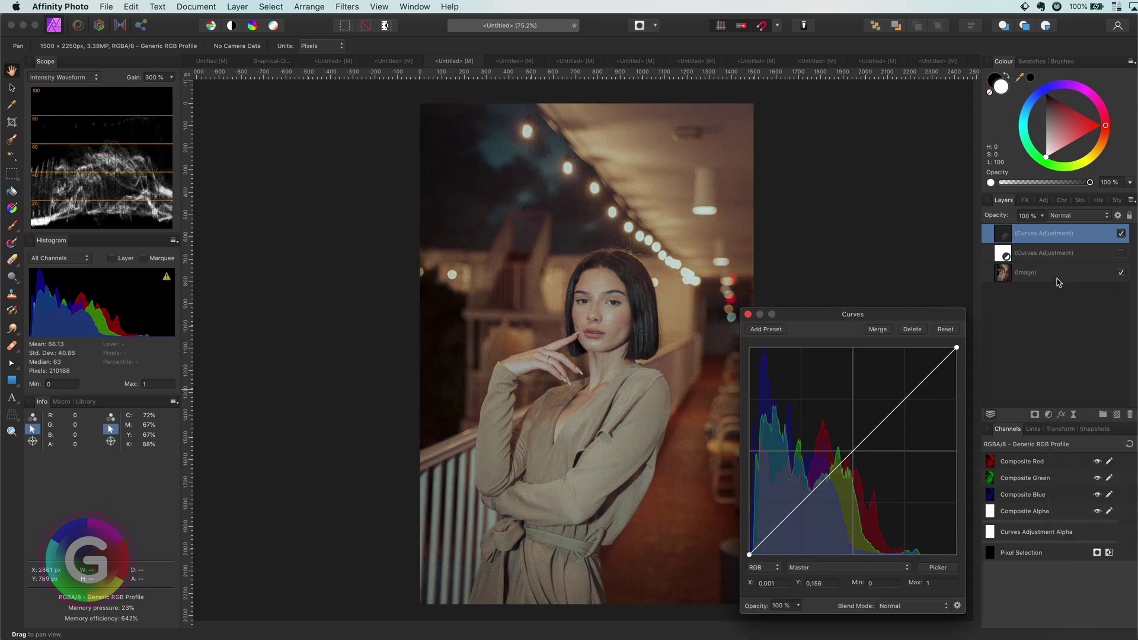
{"action": "left_click", "coordinate": [1064, 215]}
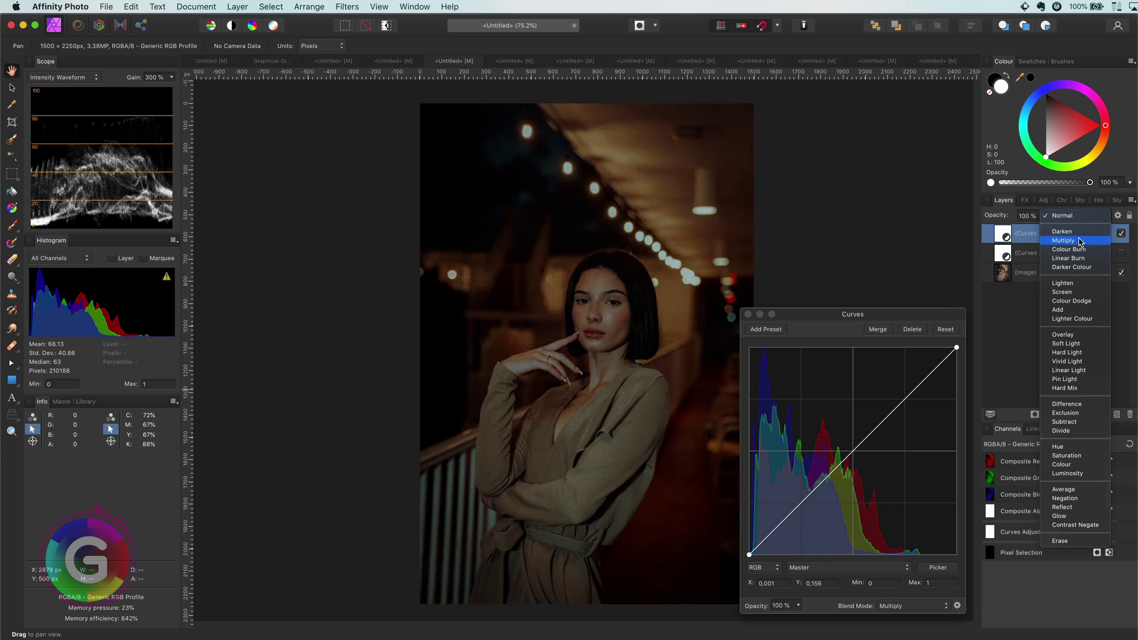
{"action": "left_click", "coordinate": [1063, 240]}
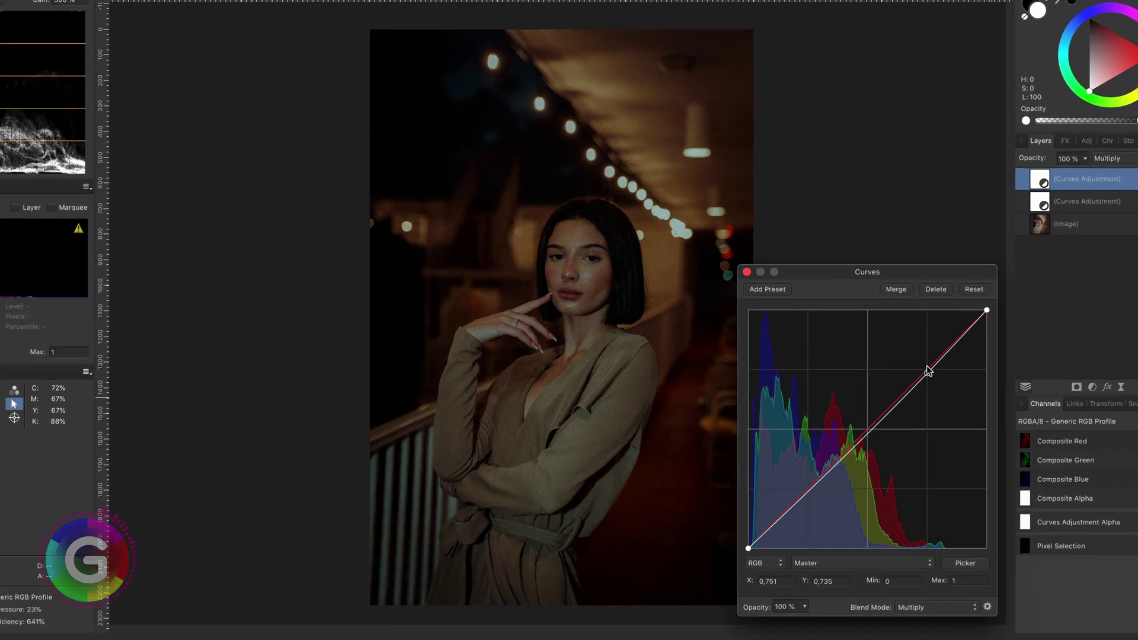
Bow the Multiply Master curve upward and move its black point to X 0.028
{"action": "left_click_drag", "start_coordinate": [929, 371], "coordinate": [928, 340]}
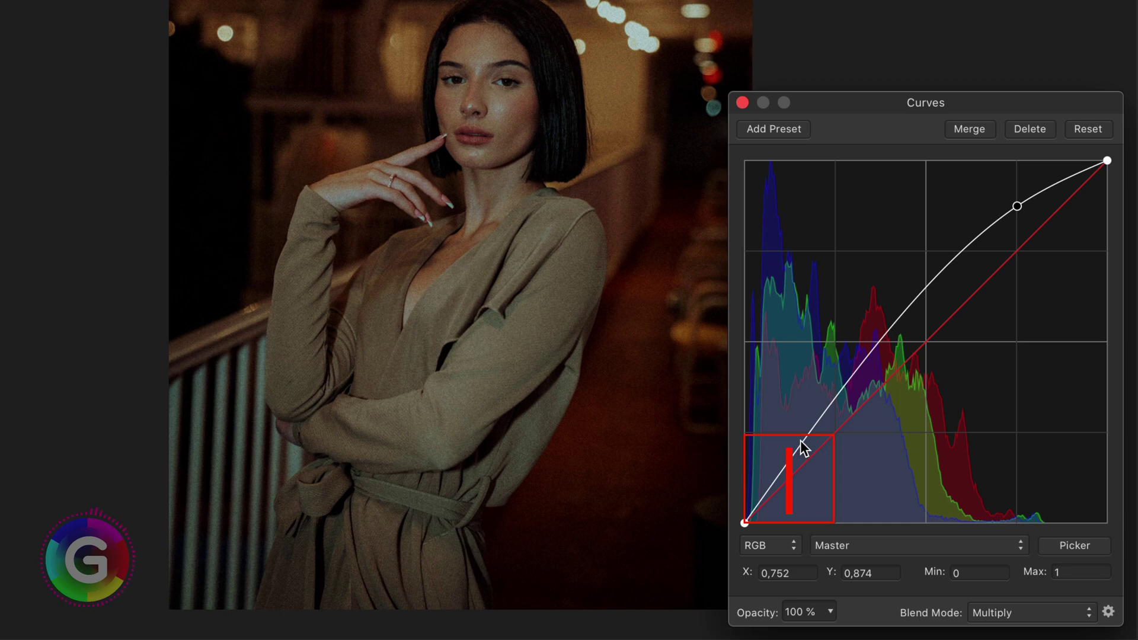
{"action": "left_click_drag", "start_coordinate": [808, 431], "coordinate": [789, 435]}
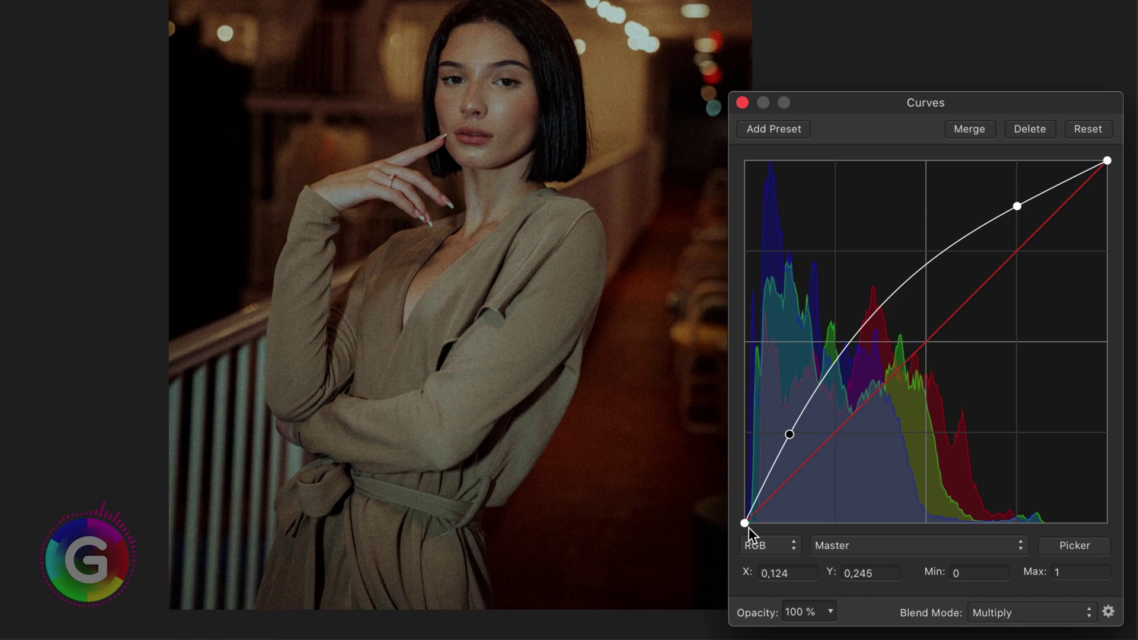
{"action": "left_click_drag", "start_coordinate": [745, 524], "coordinate": [755, 525]}
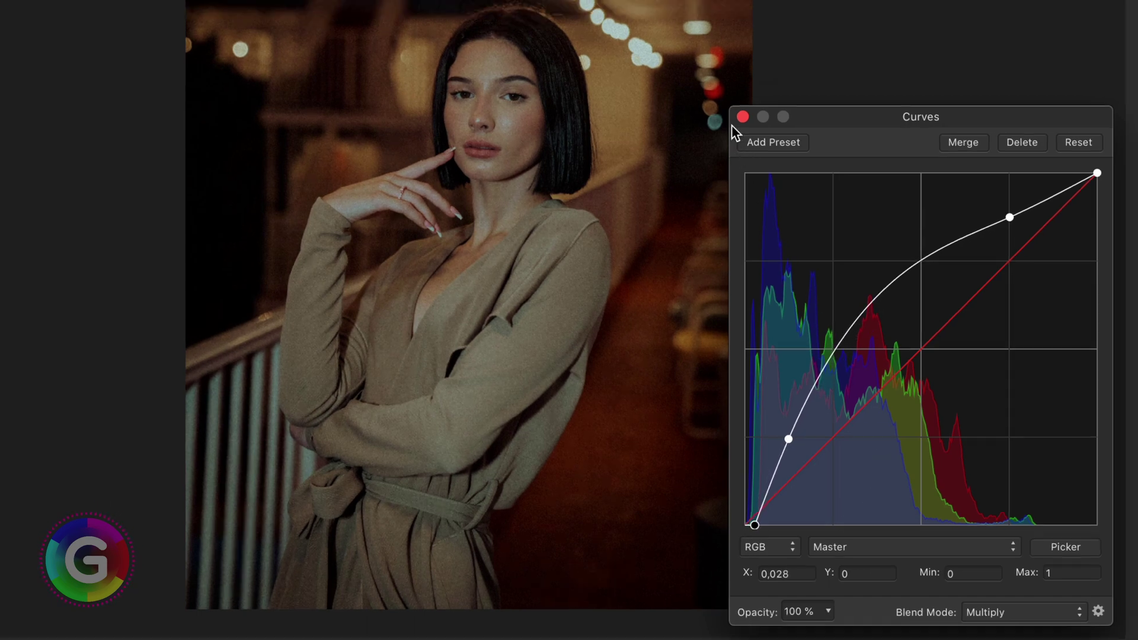
{"action": "left_click", "coordinate": [743, 117]}
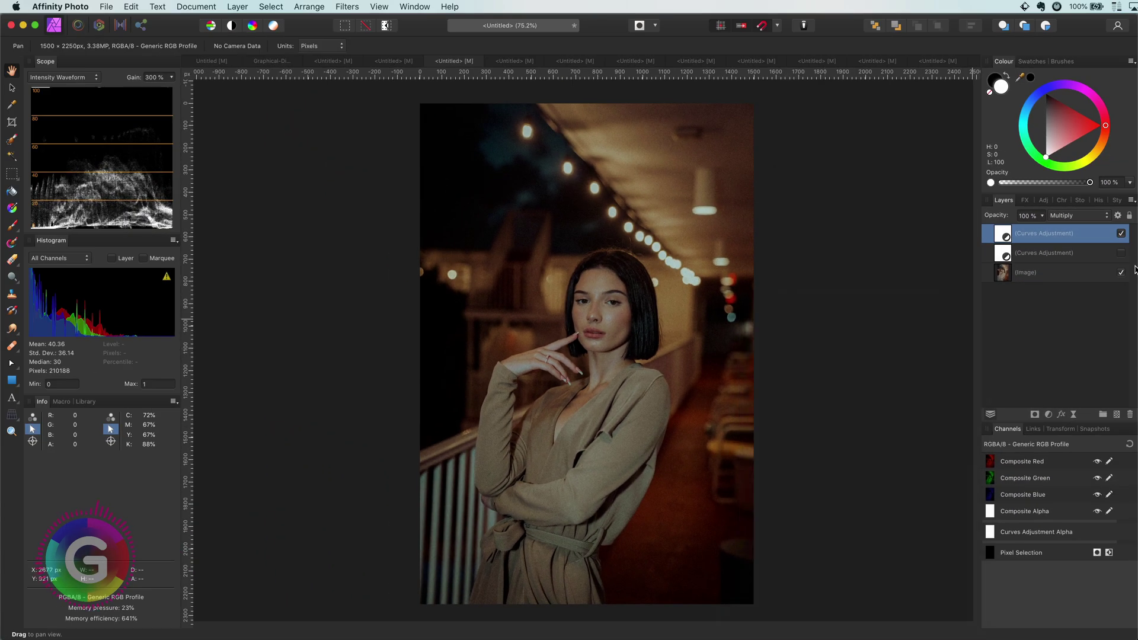
Draw white rectangles covering the left and right halves of the night portrait
{"action": "left_click", "coordinate": [1120, 233]}
{"action": "left_click", "coordinate": [1121, 253]}
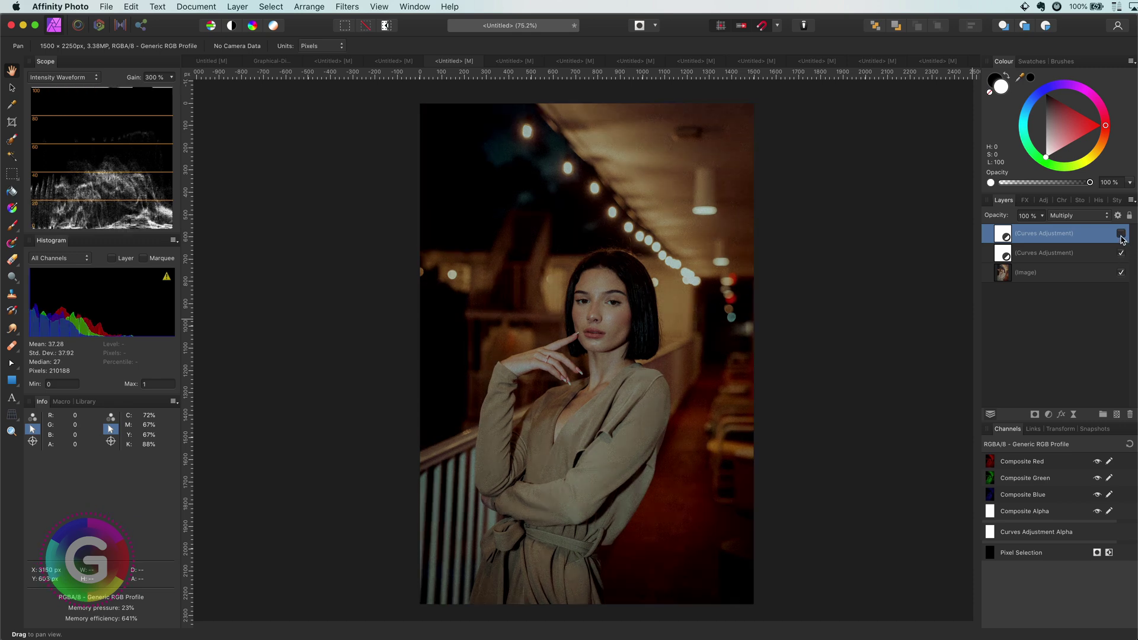
{"action": "left_click", "coordinate": [1121, 256]}
{"action": "left_click", "coordinate": [11, 380]}
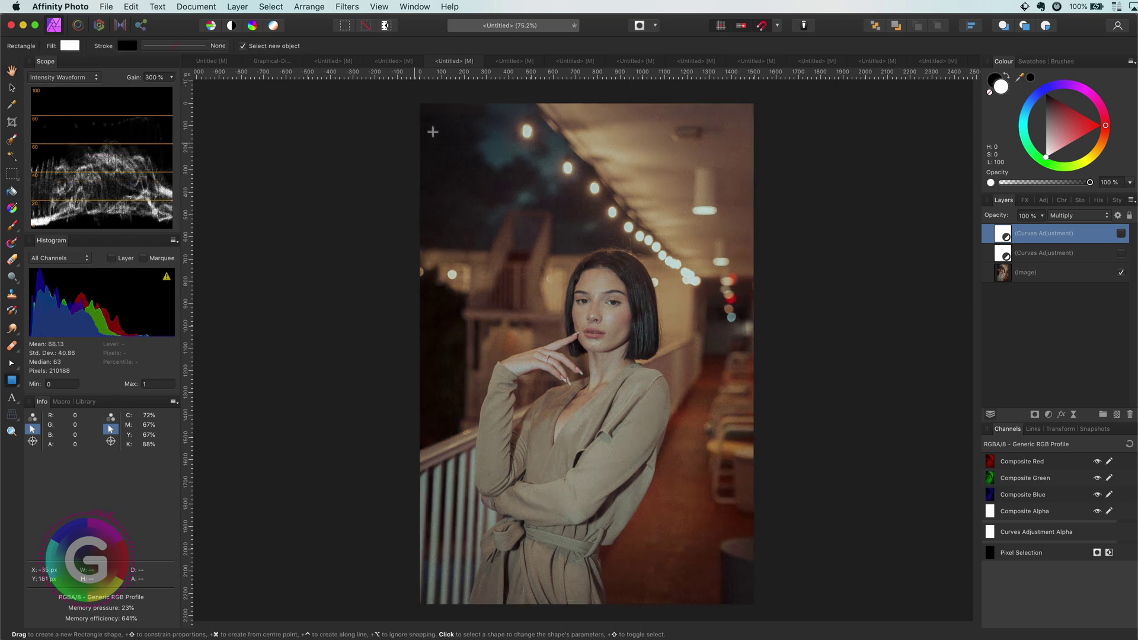
{"action": "left_click_drag", "start_coordinate": [420, 103], "coordinate": [610, 605]}
{"action": "key", "text": "super+j"}
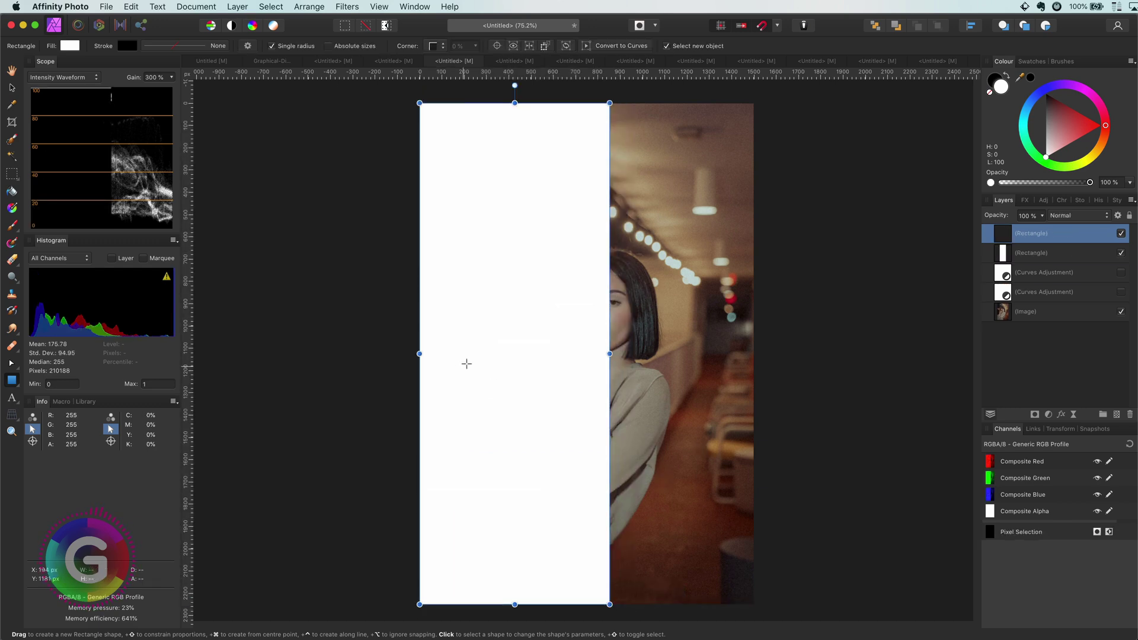
{"action": "key", "text": "v"}
{"action": "left_click_drag", "start_coordinate": [480, 326], "coordinate": [670, 326]}
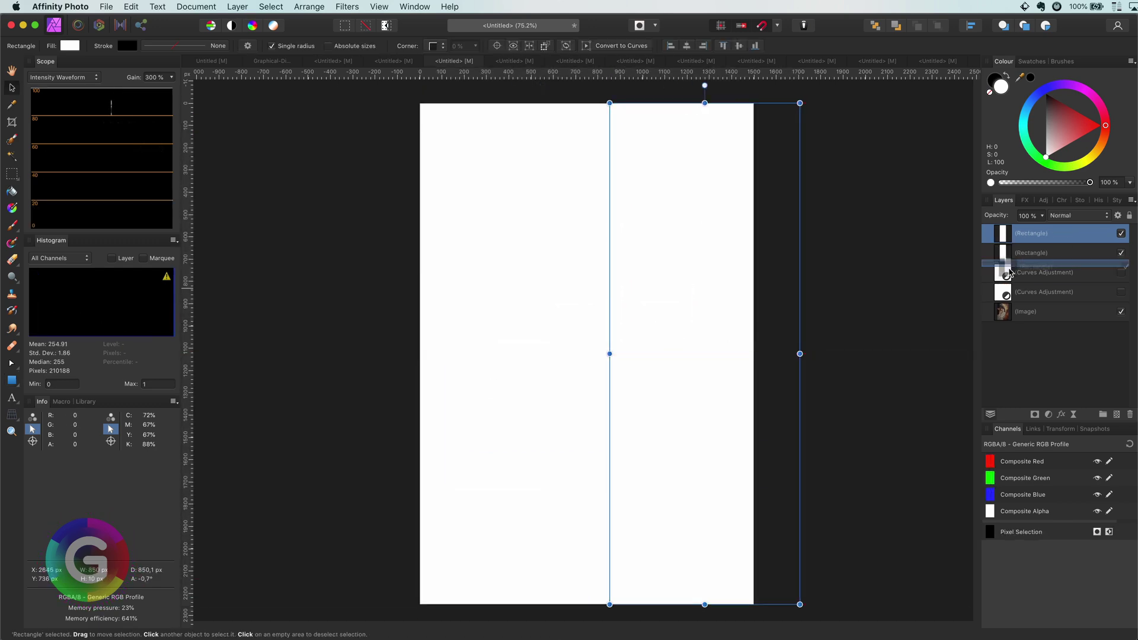
Nest a rectangle into a Curves layer as its mask and compare the two halves
{"action": "left_click_drag", "start_coordinate": [1003, 278], "coordinate": [1003, 291]}
{"action": "left_click", "coordinate": [1120, 271]}
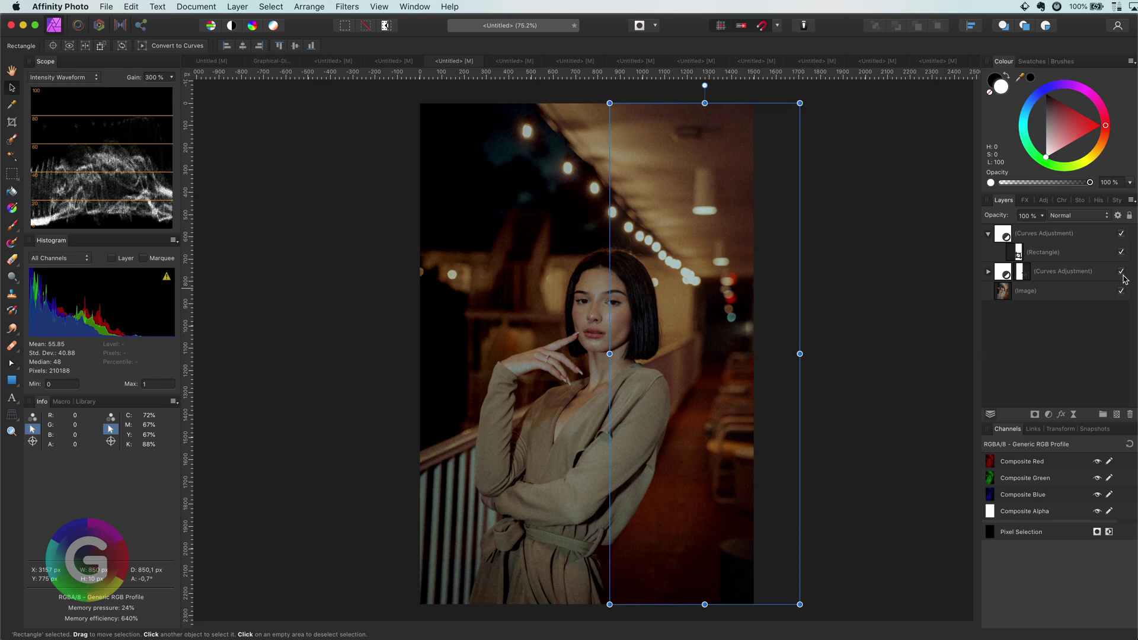
{"action": "left_click", "coordinate": [889, 304]}
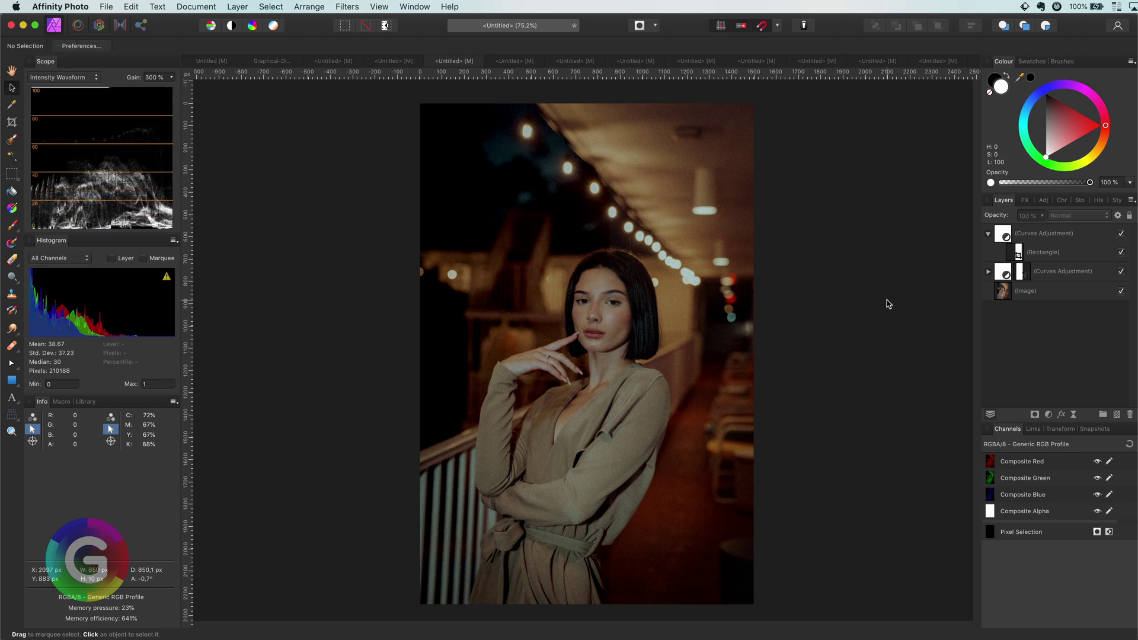
{"action": "left_click", "coordinate": [1121, 233]}
{"action": "left_click", "coordinate": [1121, 234]}
{"action": "double_click", "coordinate": [1006, 237]}
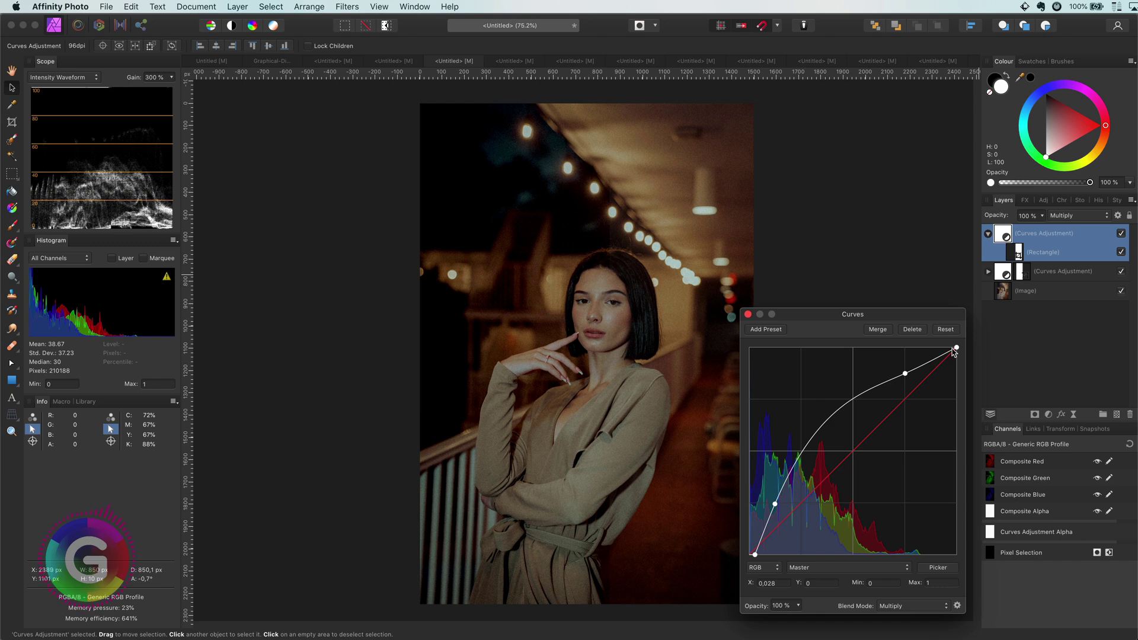
{"action": "left_click", "coordinate": [748, 315]}
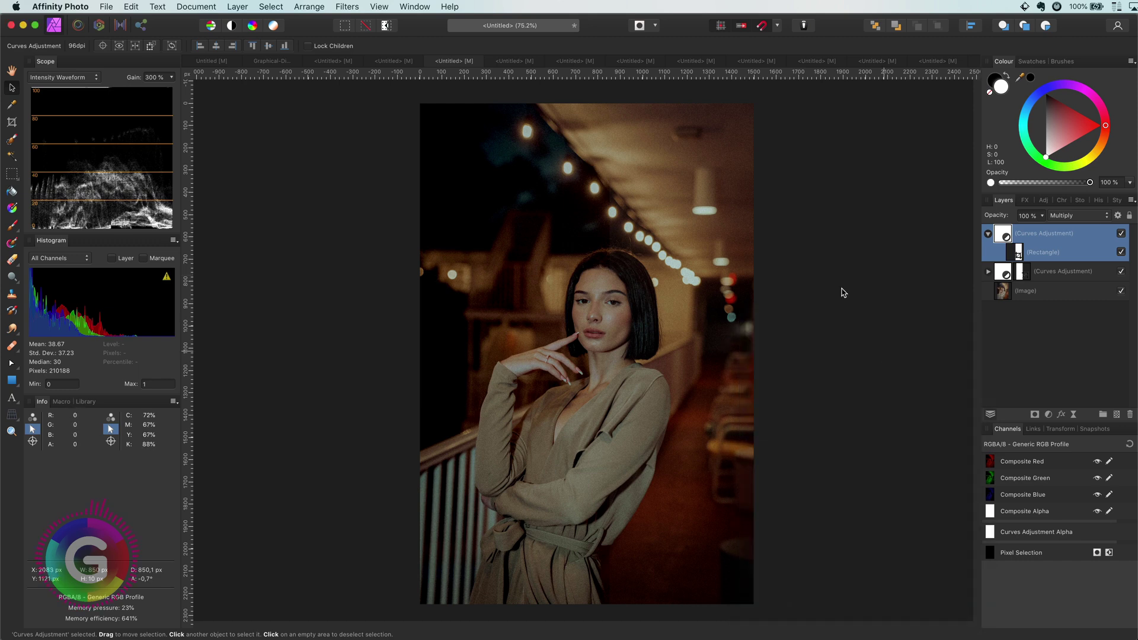
{"action": "left_click", "coordinate": [508, 62]}
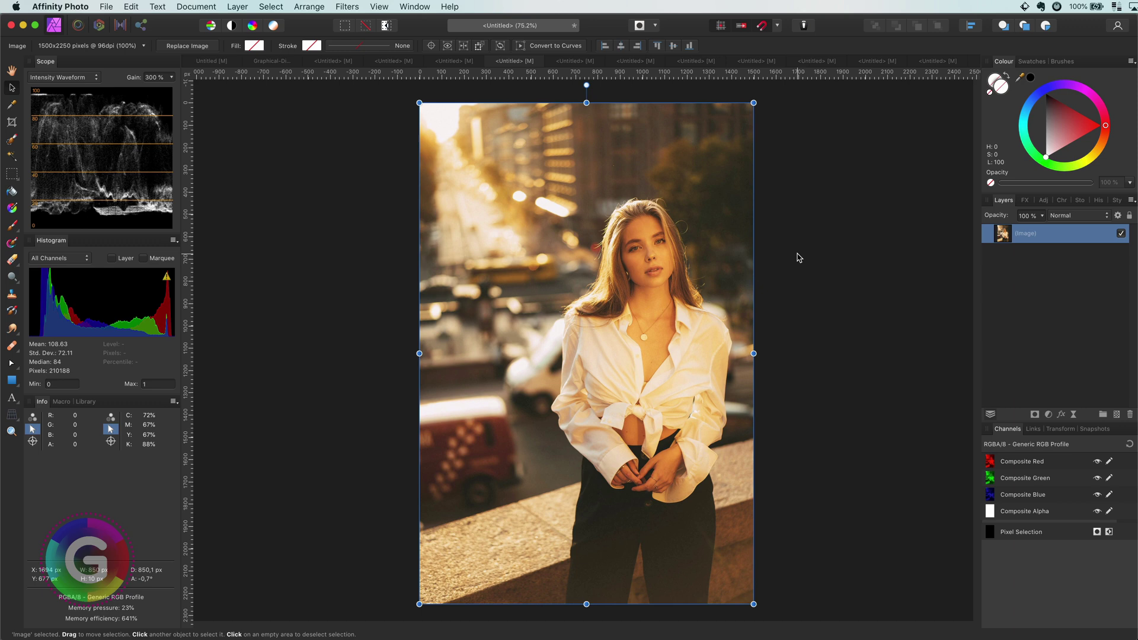
Add an inverted Curves layer to the sunlit street portrait and blend it with Subtract
{"action": "left_click", "coordinate": [1048, 414]}
{"action": "left_click", "coordinate": [1061, 540]}
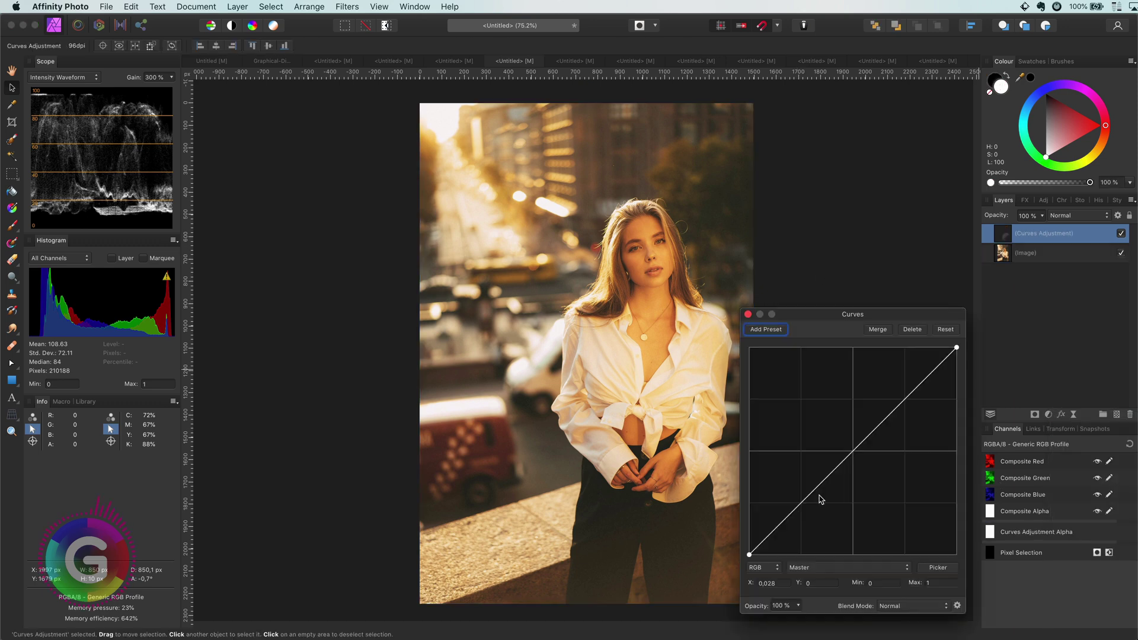
{"action": "left_click_drag", "start_coordinate": [750, 553], "coordinate": [749, 521]}
{"action": "left_click_drag", "start_coordinate": [956, 347], "coordinate": [955, 530]}
{"action": "left_click", "coordinate": [748, 314]}
{"action": "left_click", "coordinate": [1078, 216]}
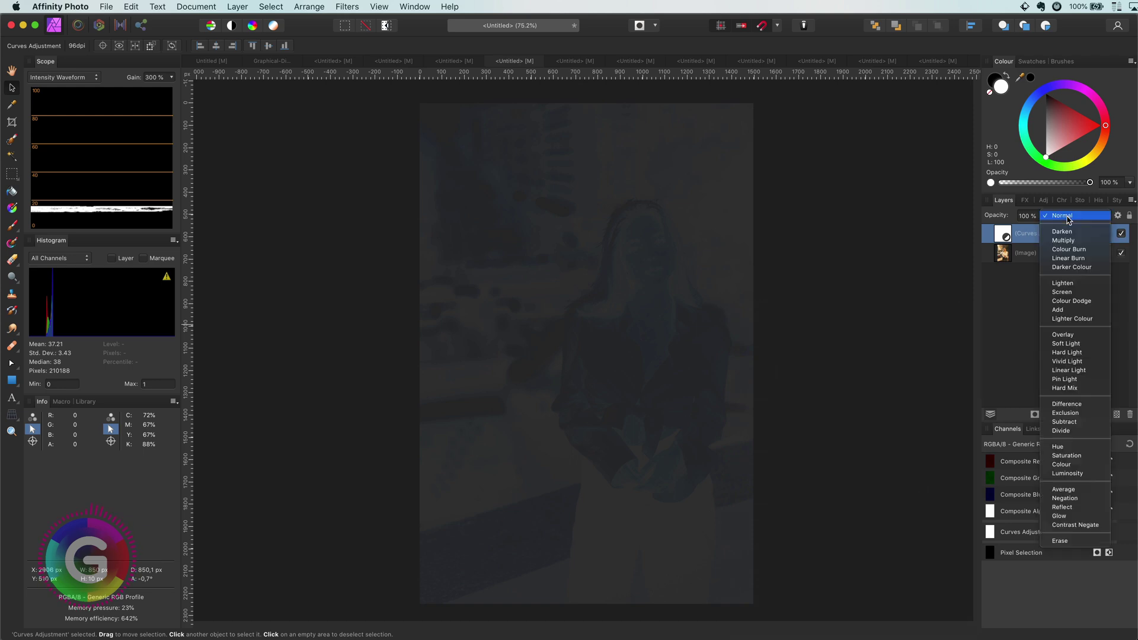
{"action": "left_click", "coordinate": [1061, 420]}
{"action": "left_click", "coordinate": [1121, 233]}
{"action": "left_click", "coordinate": [1121, 233]}
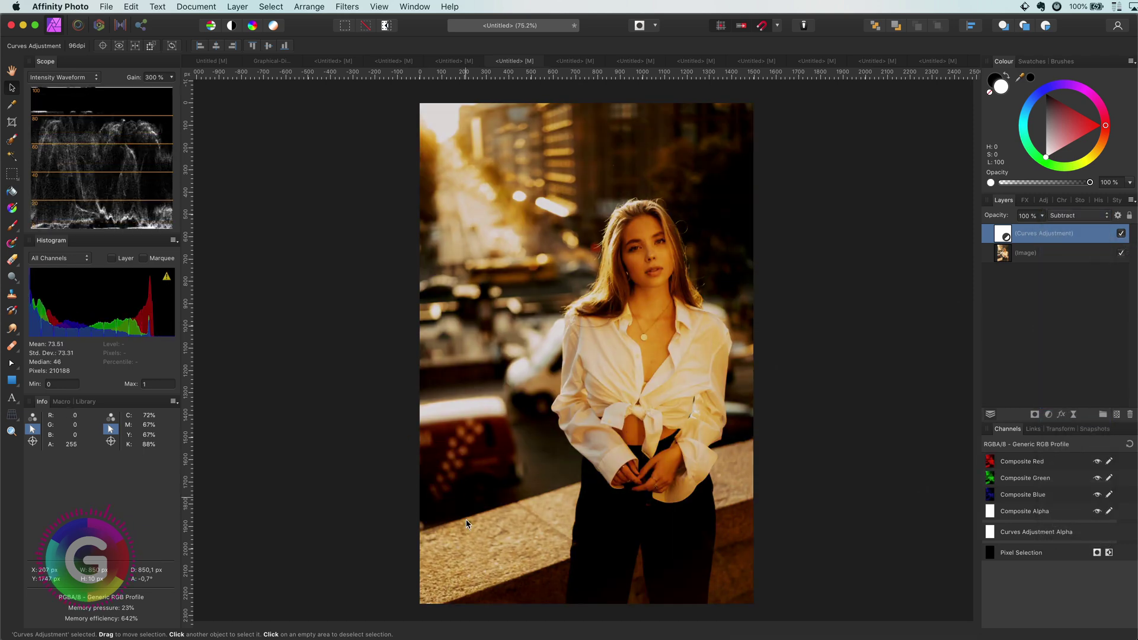
Lower the underlying blend range's dark end to 51% and compare before and after
{"action": "left_click", "coordinate": [1118, 215]}
{"action": "left_click_drag", "start_coordinate": [905, 415], "coordinate": [905, 487]}
{"action": "left_click", "coordinate": [749, 326]}
{"action": "left_click", "coordinate": [1121, 233]}
{"action": "left_click", "coordinate": [1121, 233]}
{"action": "left_click", "coordinate": [1121, 233]}
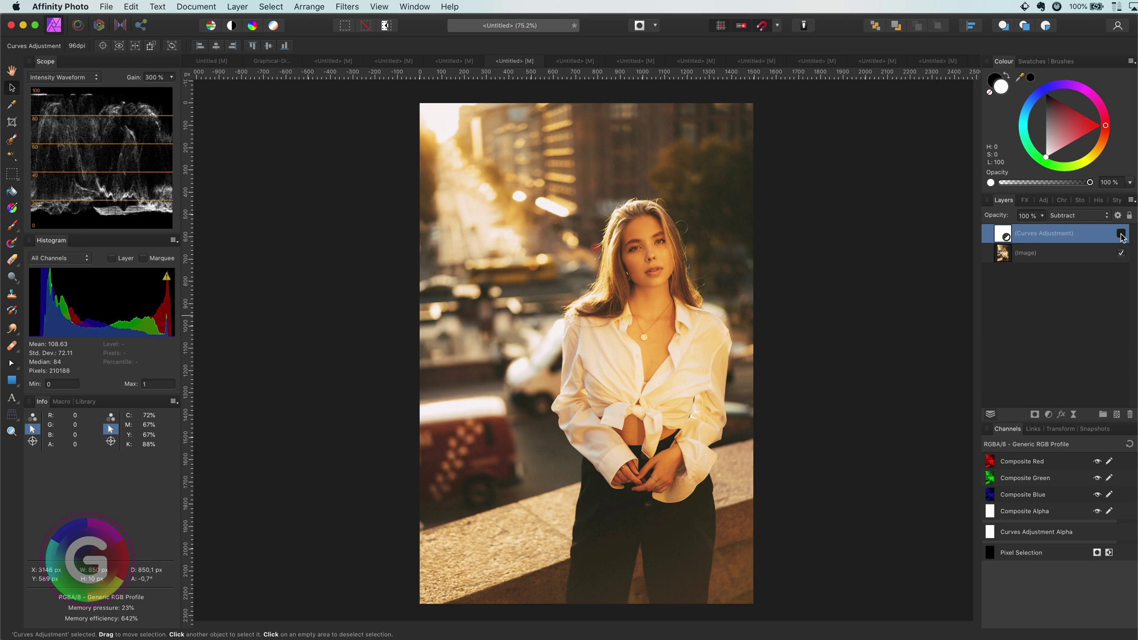
{"action": "left_click", "coordinate": [1121, 233]}
Copy the Subtract Curves layer and paste it into the blue-sweater portrait
{"action": "right_click", "coordinate": [1007, 234]}
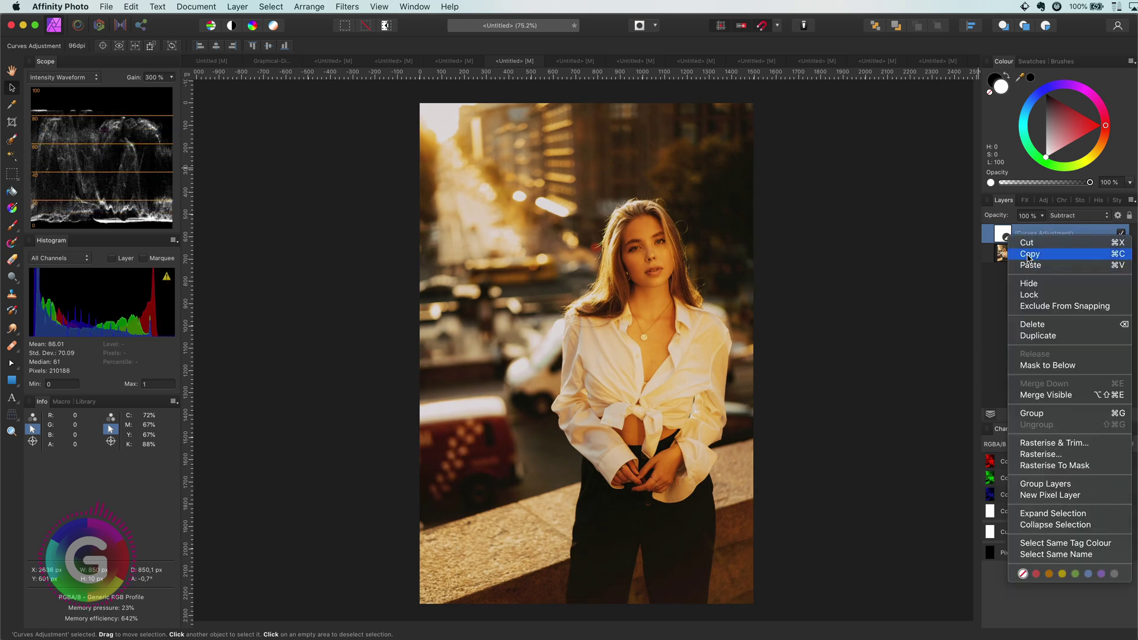
{"action": "left_click", "coordinate": [1029, 254]}
{"action": "left_click", "coordinate": [571, 61]}
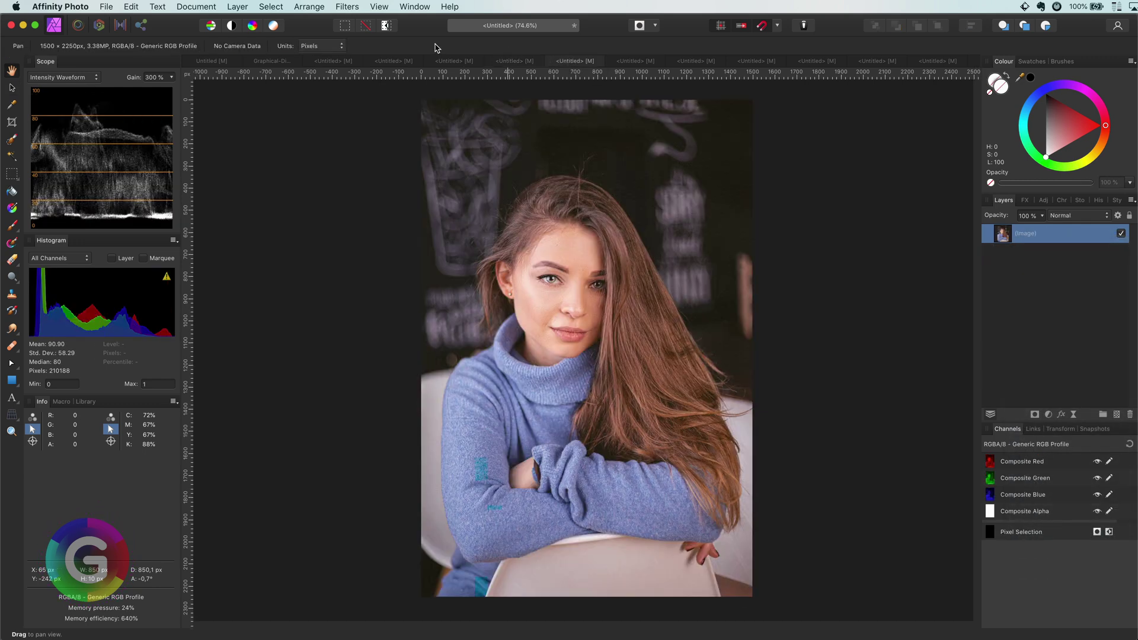
{"action": "left_click", "coordinate": [132, 6]}
{"action": "left_click", "coordinate": [146, 84]}
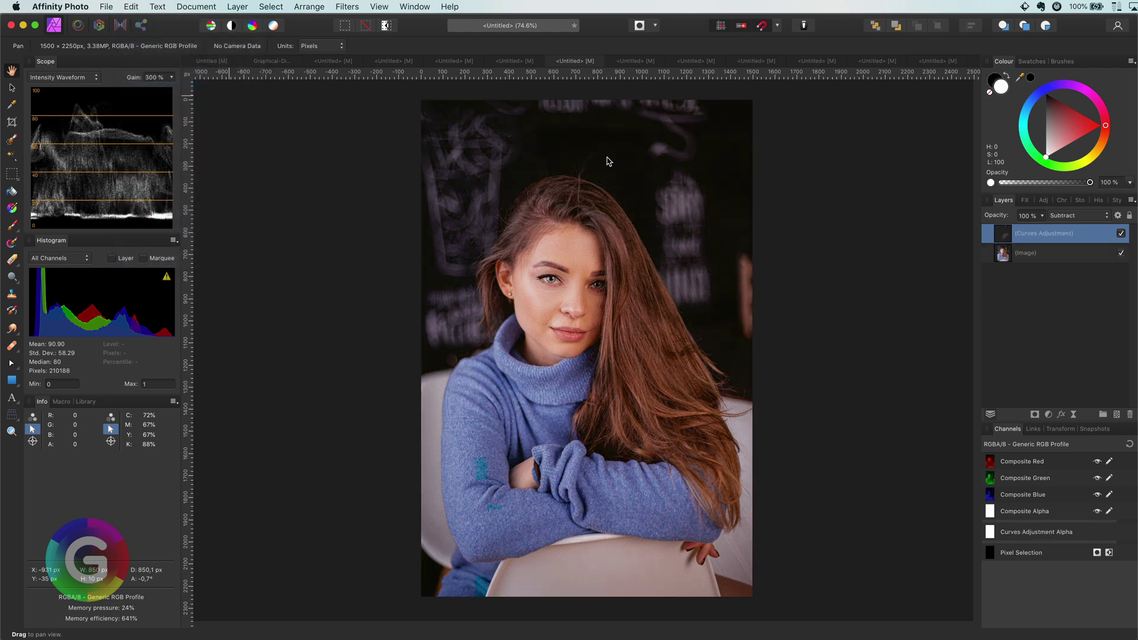
Pull the pasted curve's white point further down and nudge its black point slightly
{"action": "double_click", "coordinate": [1004, 235]}
{"action": "left_click_drag", "start_coordinate": [954, 530], "coordinate": [955, 547]}
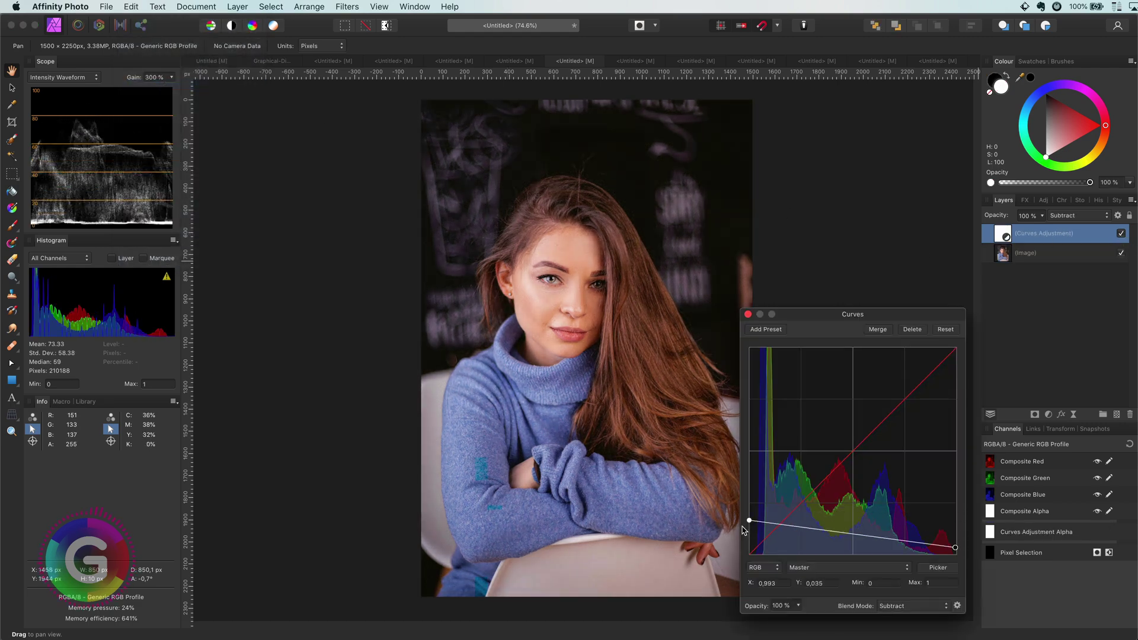
{"action": "mouse_move", "coordinate": [749, 520]}
{"action": "left_mouse_down"}
{"action": "mouse_move", "coordinate": [750, 501]}
{"action": "mouse_move", "coordinate": [750, 530]}
{"action": "left_mouse_up"}
{"action": "left_click", "coordinate": [748, 314]}
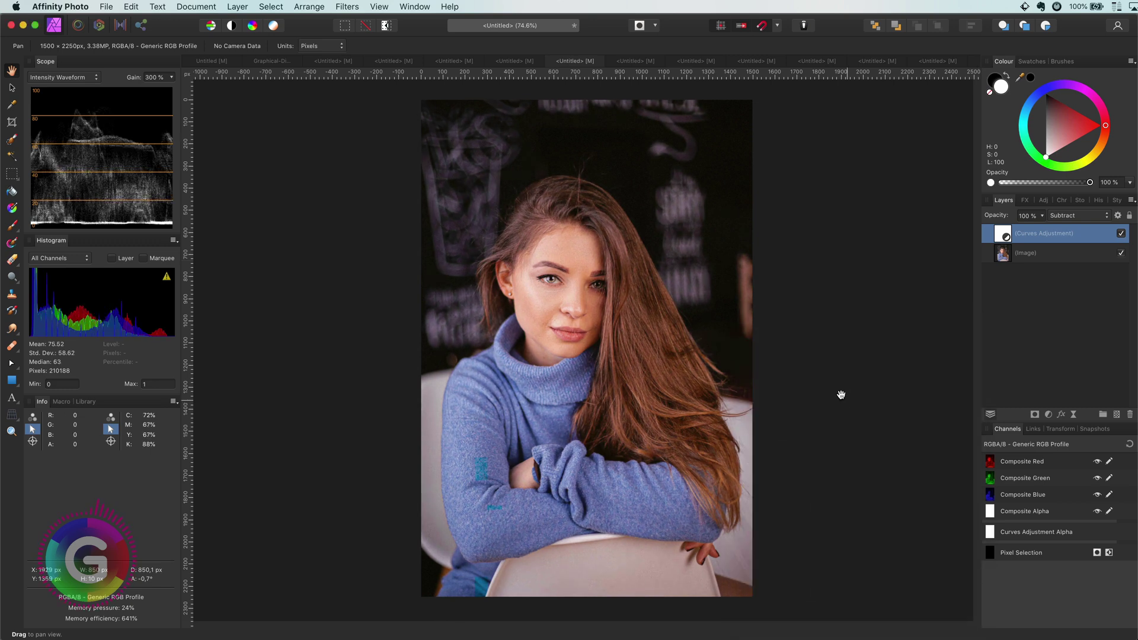
{"action": "left_click", "coordinate": [639, 61]}
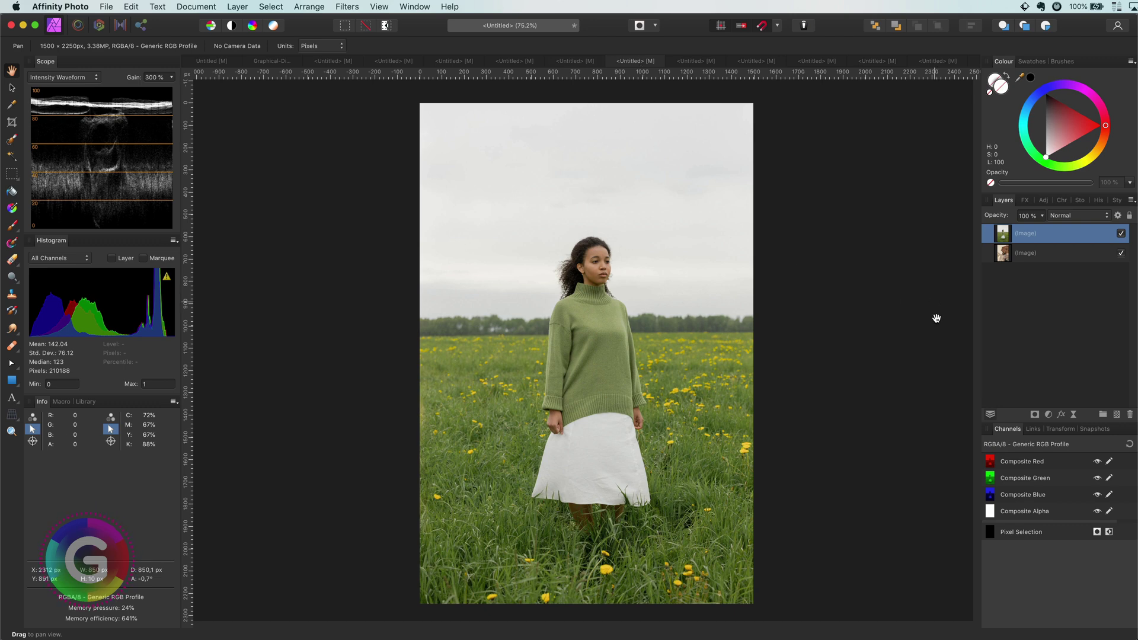
Add a Curves layer with the black point raised and white point dragged to the bottom, blended in Subtract
{"action": "left_click", "coordinate": [1048, 415]}
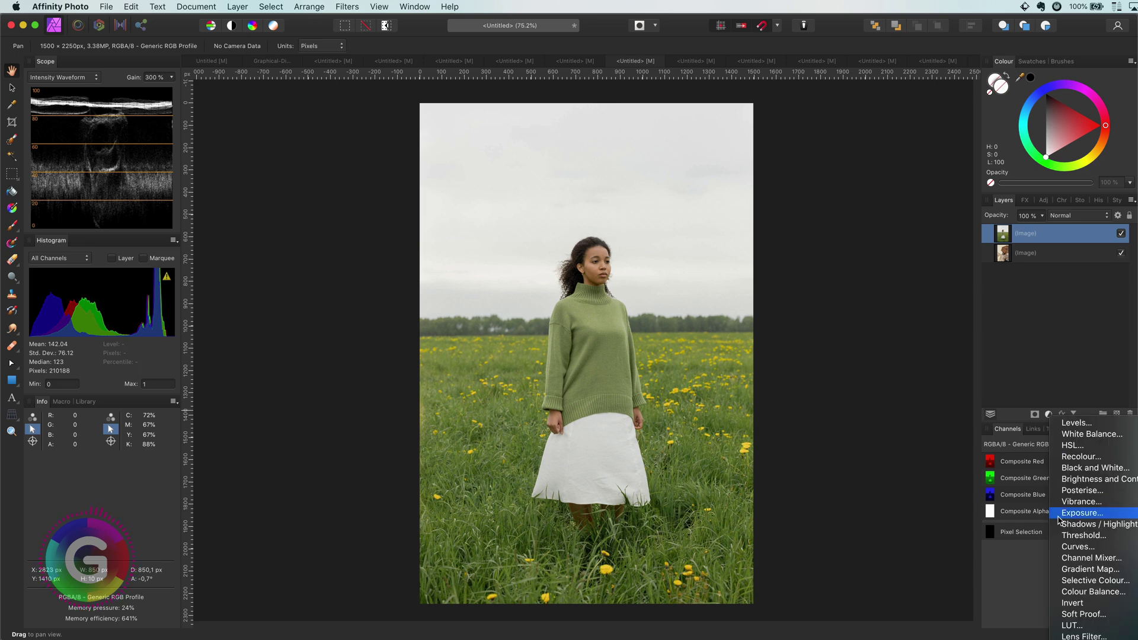
{"action": "left_click", "coordinate": [1061, 613]}
{"action": "left_click_drag", "start_coordinate": [749, 553], "coordinate": [750, 522]}
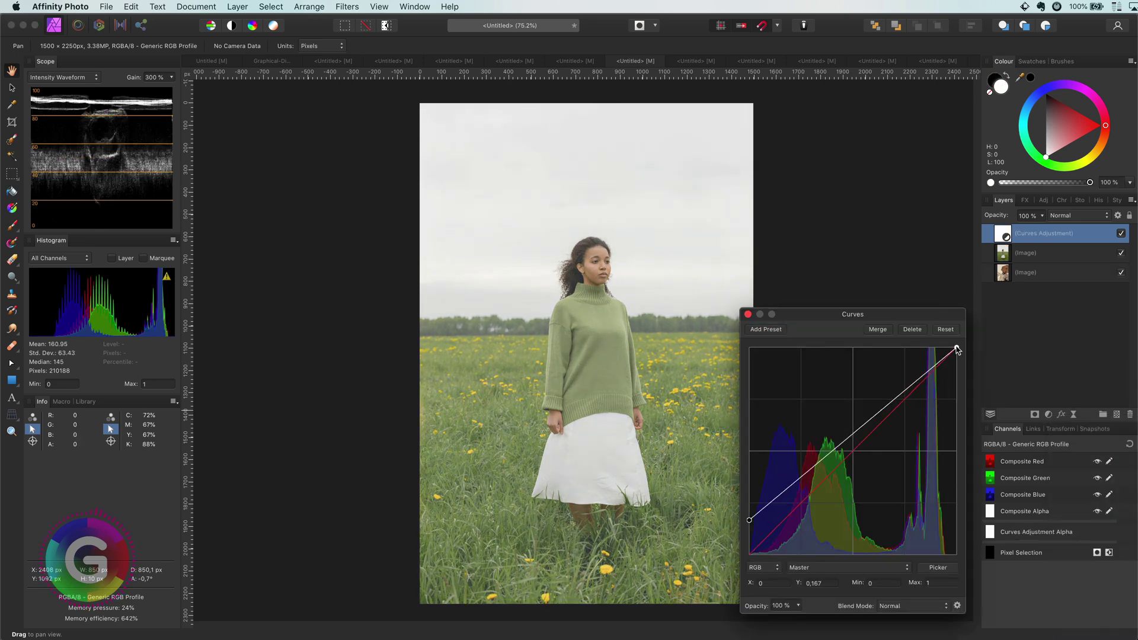
{"action": "left_click_drag", "start_coordinate": [957, 347], "coordinate": [956, 543]}
{"action": "left_click_drag", "start_coordinate": [750, 524], "coordinate": [750, 527]}
{"action": "left_click", "coordinate": [749, 314]}
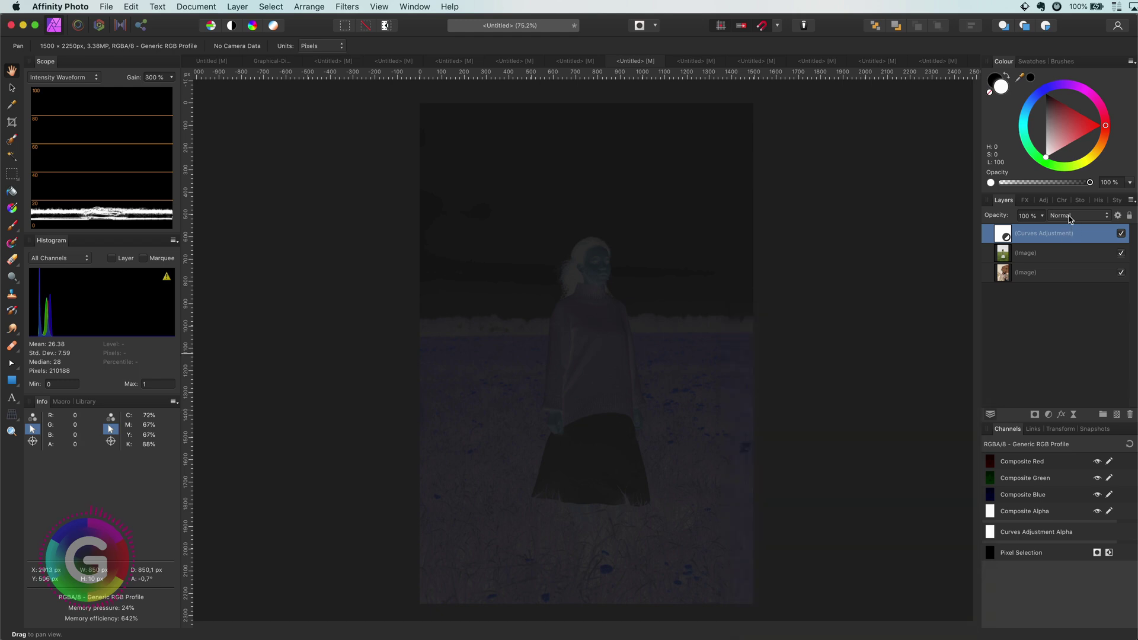
{"action": "left_click", "coordinate": [1067, 217]}
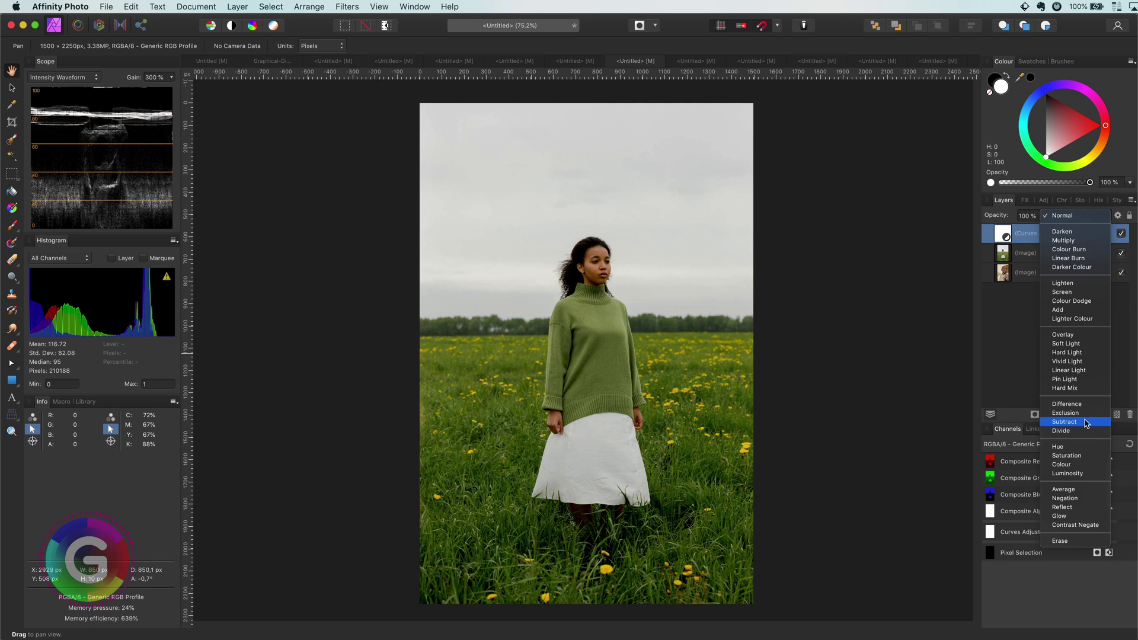
{"action": "left_click", "coordinate": [1062, 422]}
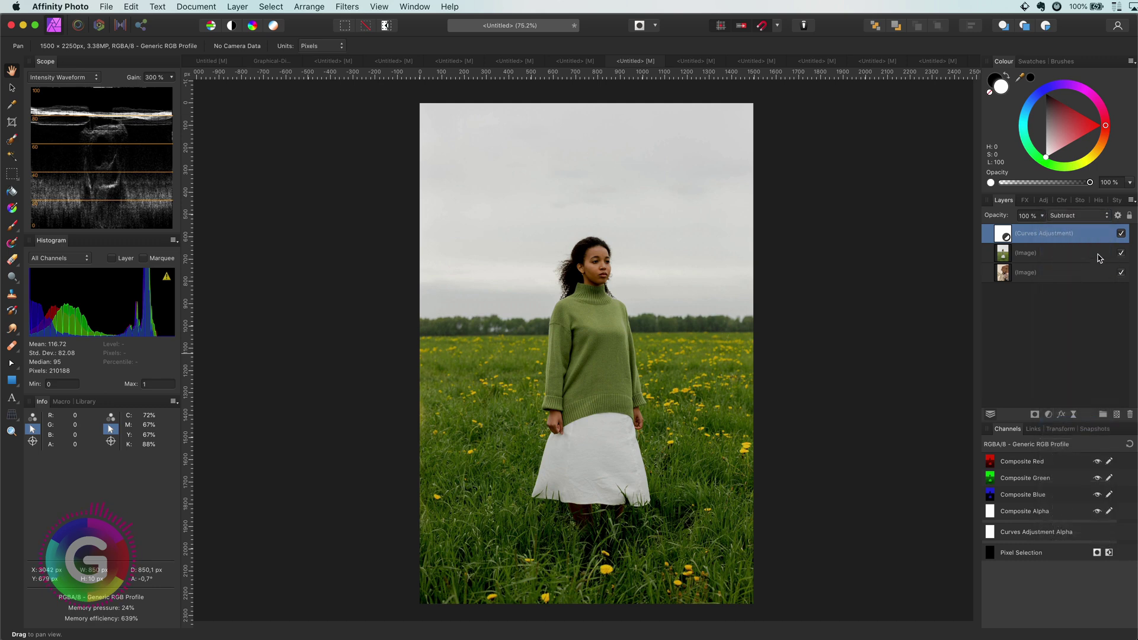
Duplicate the inverted Curves layer, set the copy to Colour Dodge, and toggle it to compare
{"action": "right_click", "coordinate": [1006, 234]}
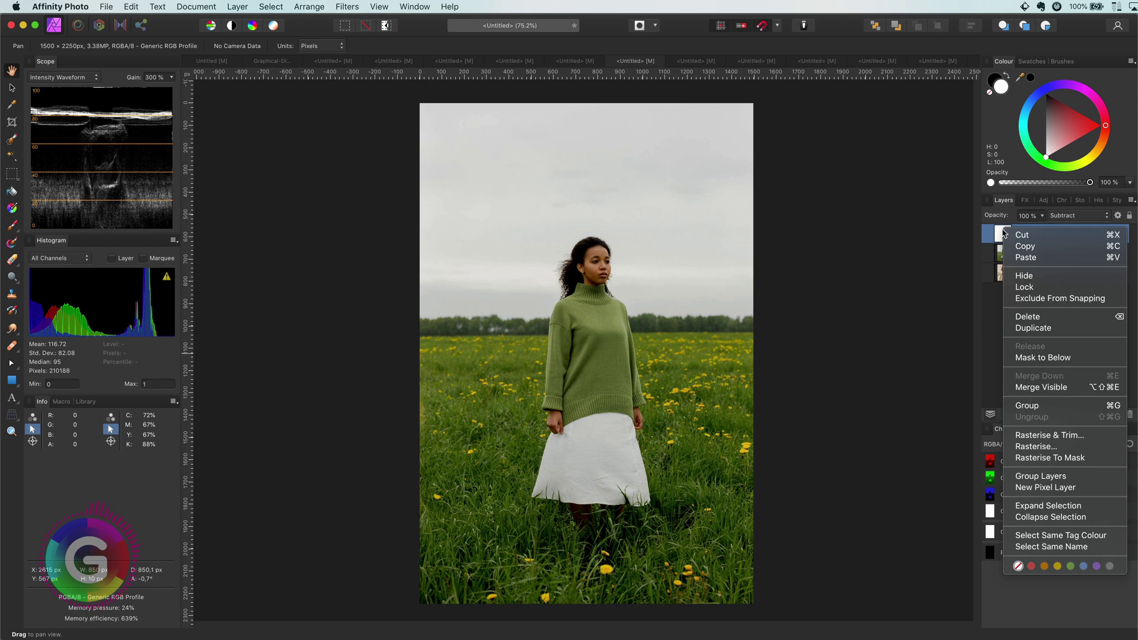
{"action": "left_click", "coordinate": [1034, 328]}
{"action": "left_click", "coordinate": [1078, 216]}
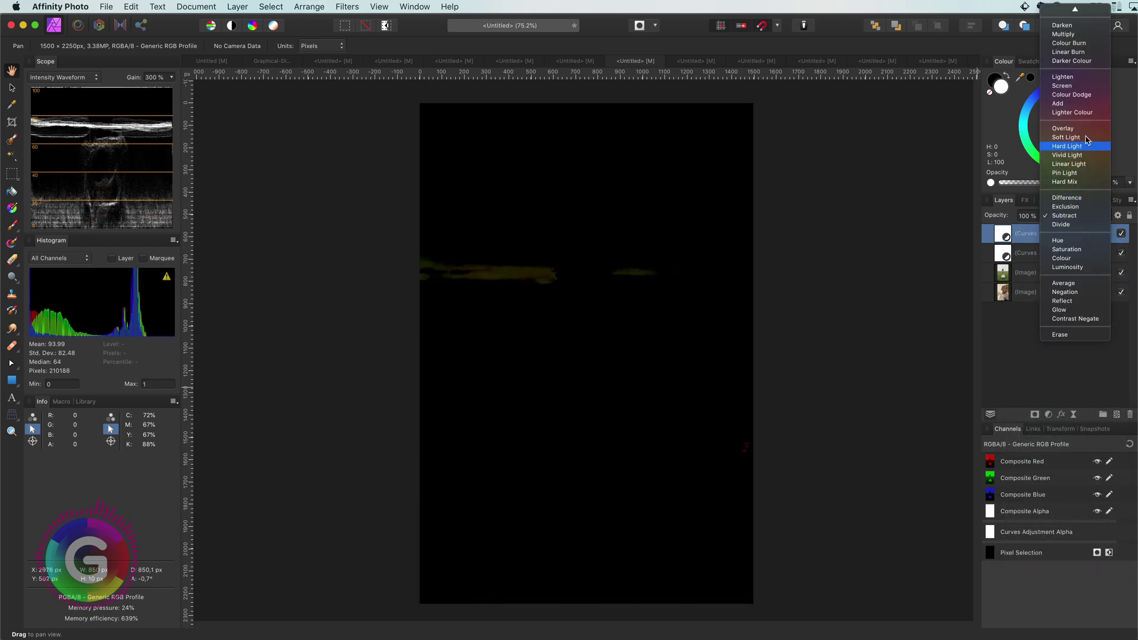
{"action": "left_click", "coordinate": [1071, 94]}
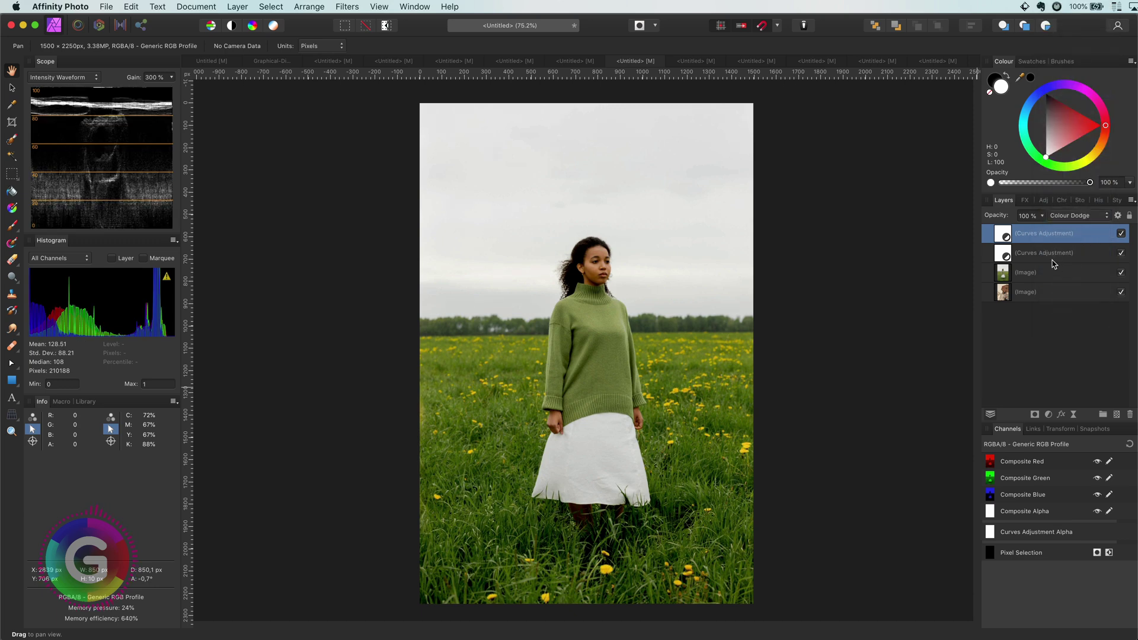
{"action": "left_click", "coordinate": [1121, 233]}
{"action": "left_click", "coordinate": [1121, 234]}
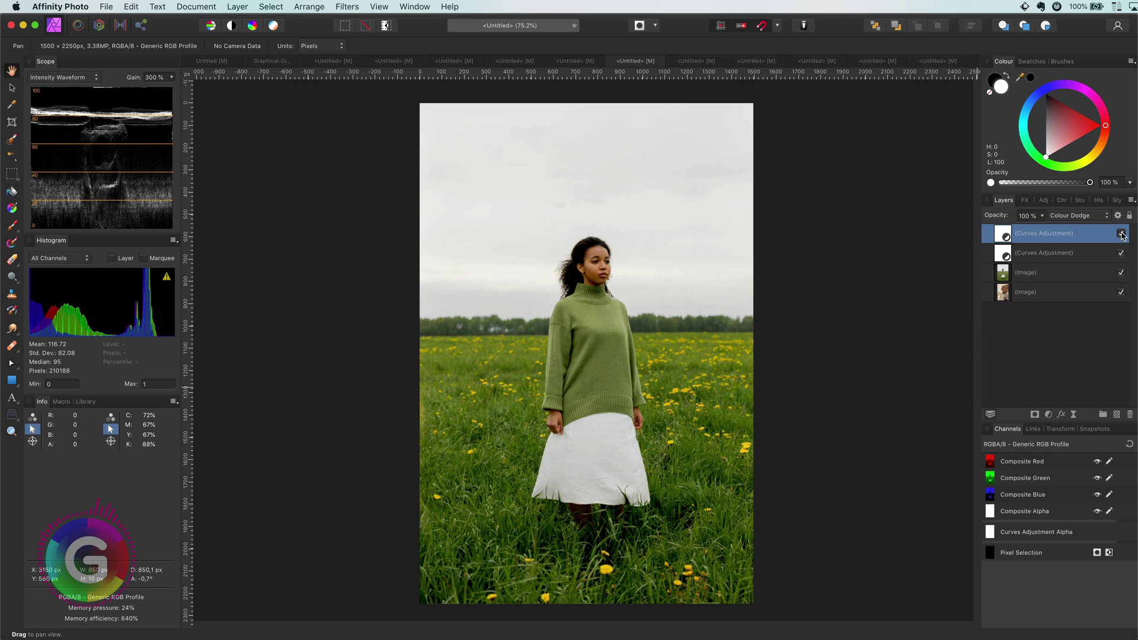
Select both Curves layers, compare the portrait with and without them, then hide them
{"action": "left_click", "coordinate": [1070, 252], "text": "shift"}
{"action": "left_click", "coordinate": [1121, 235]}
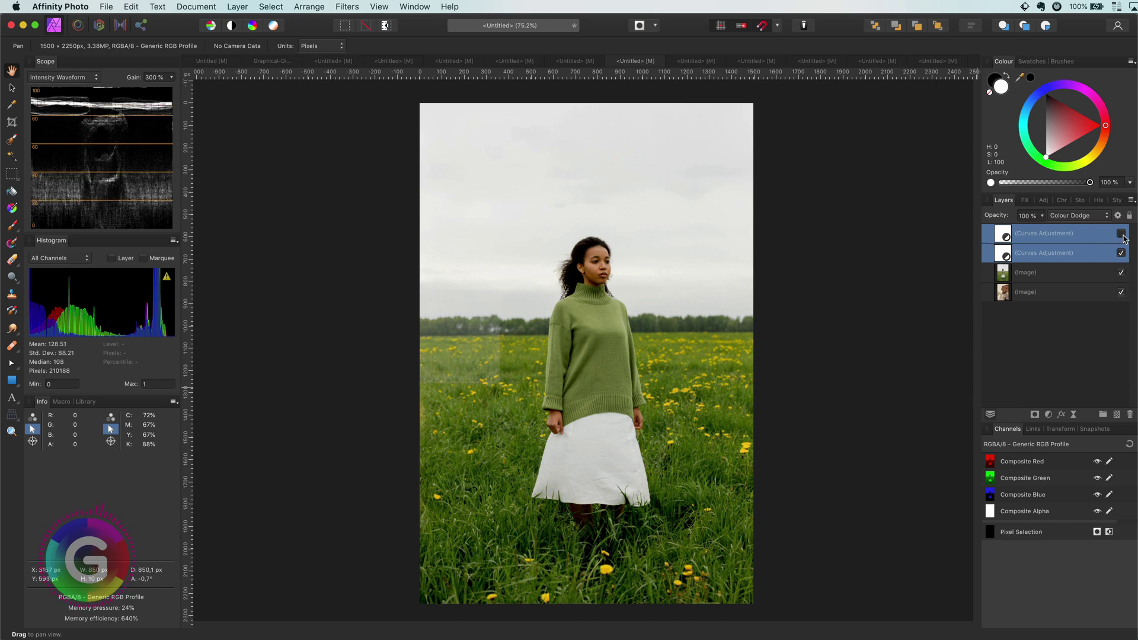
{"action": "left_click", "coordinate": [1122, 234]}
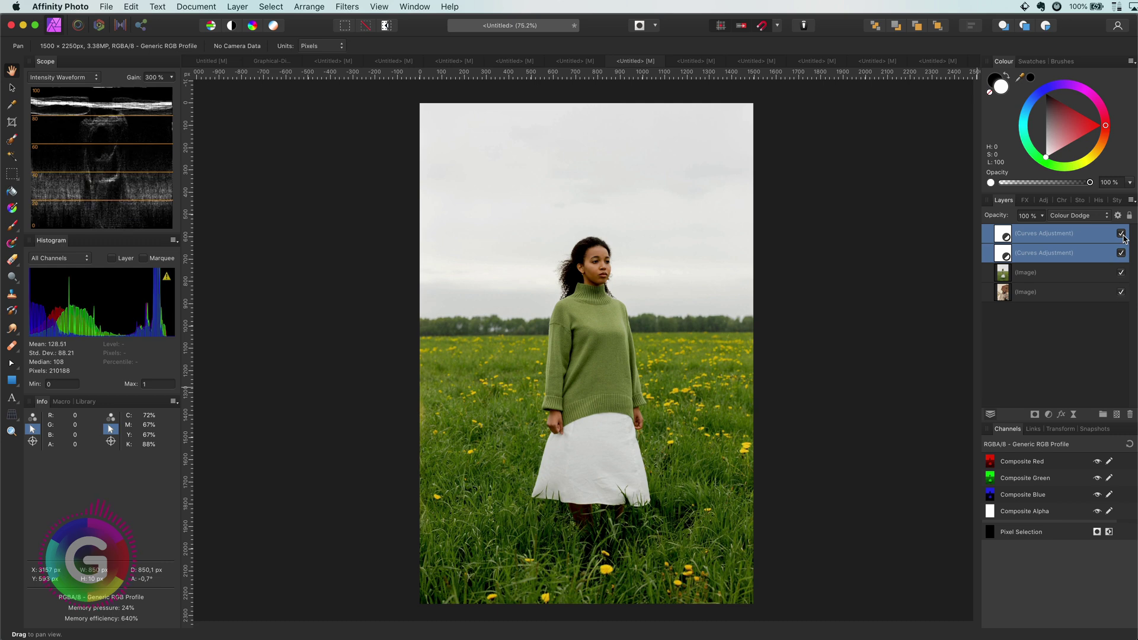
{"action": "left_click", "coordinate": [1122, 235]}
{"action": "left_click", "coordinate": [1121, 235]}
{"action": "left_click", "coordinate": [1121, 240]}
Hide the field portrait's image layer and apply both Curves layers over the couple photo, comparing before and after
{"action": "left_click", "coordinate": [1122, 272]}
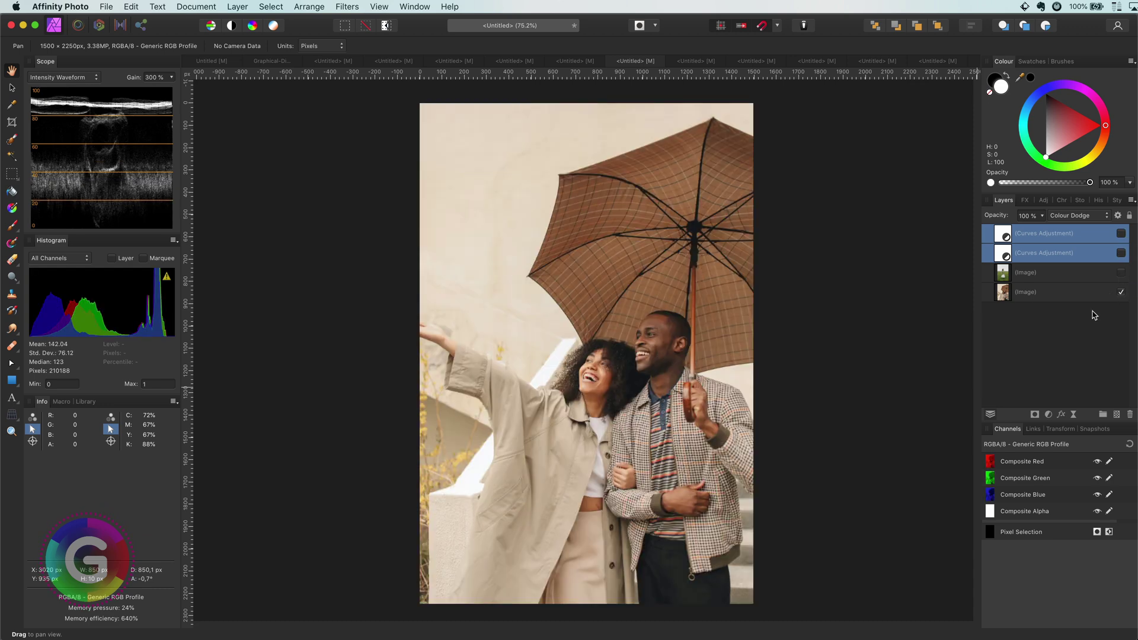
{"action": "left_click", "coordinate": [1121, 254]}
{"action": "left_click", "coordinate": [1121, 254]}
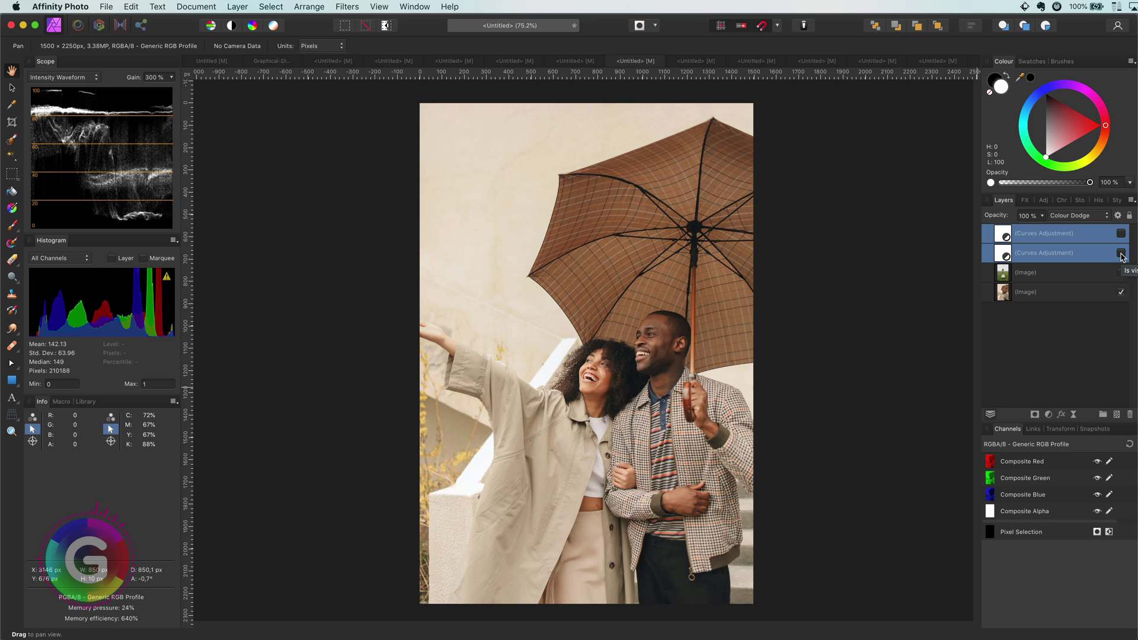
{"action": "left_click", "coordinate": [1122, 254]}
{"action": "left_click", "coordinate": [1121, 254]}
{"action": "left_click", "coordinate": [1121, 254]}
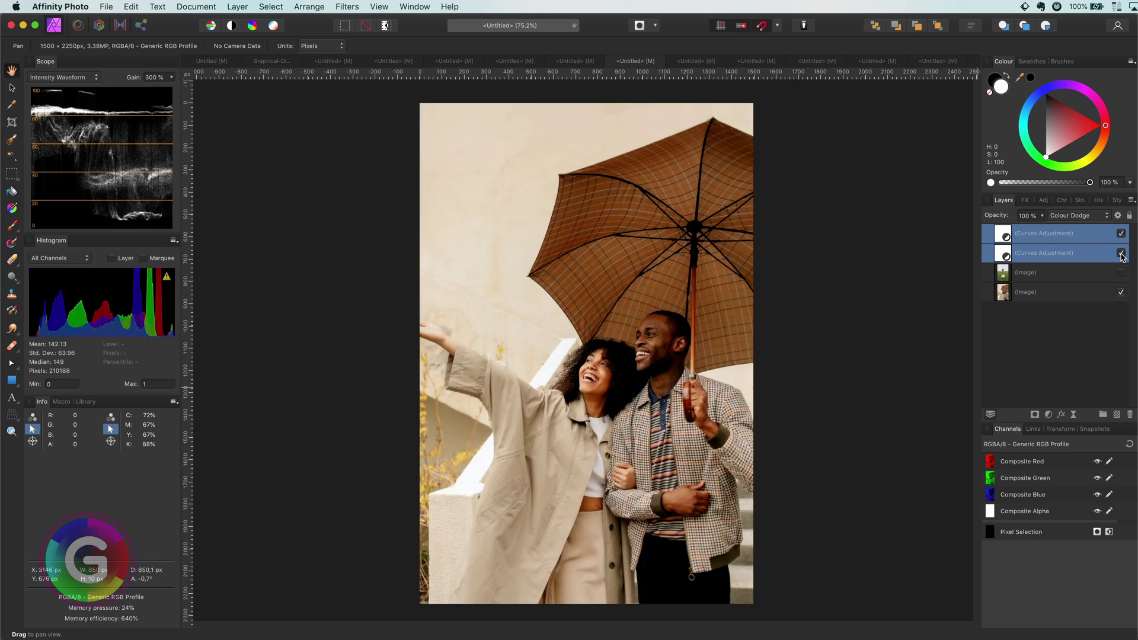
{"action": "left_click", "coordinate": [1121, 253]}
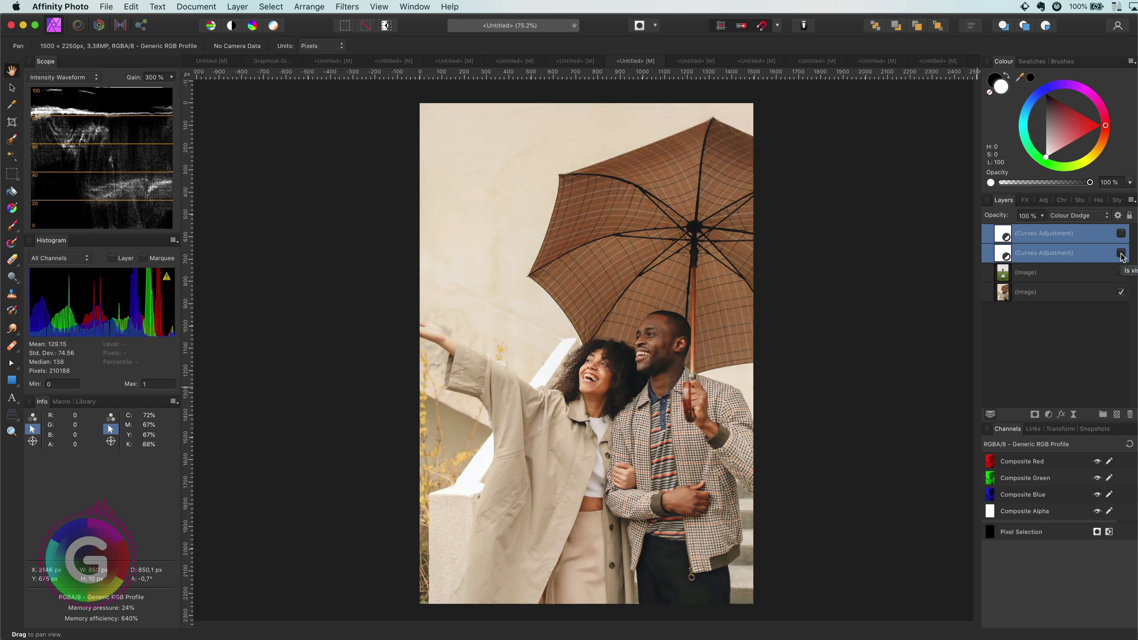
{"action": "left_click", "coordinate": [1121, 253]}
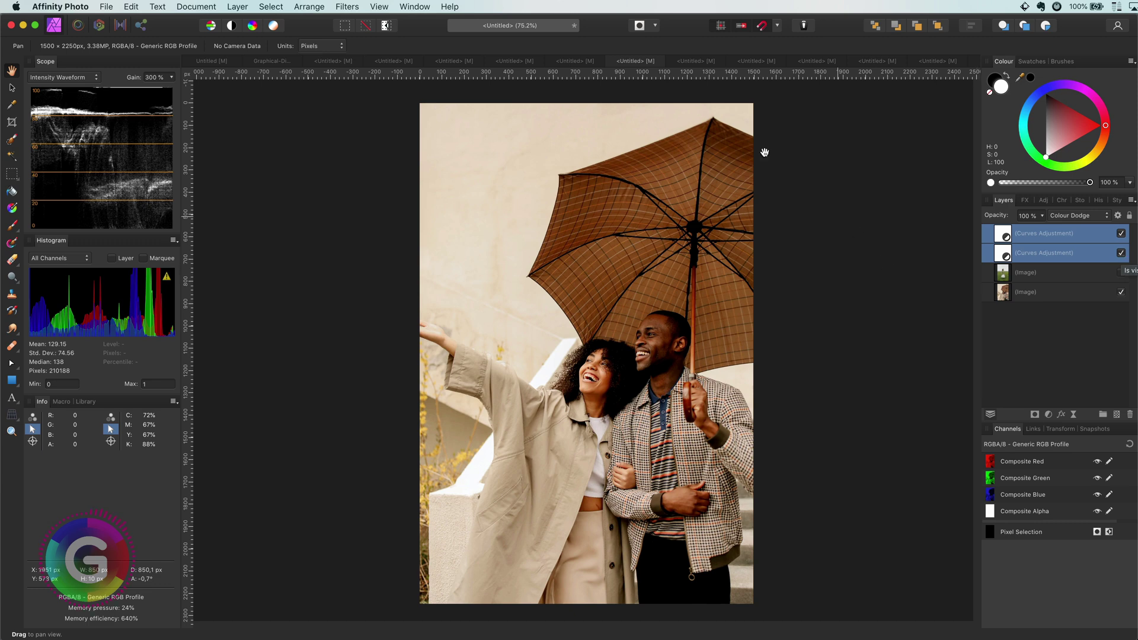
On the graffiti-wall portrait, add a Curves layer with raised black point and white point pulled down
{"action": "left_click", "coordinate": [697, 61]}
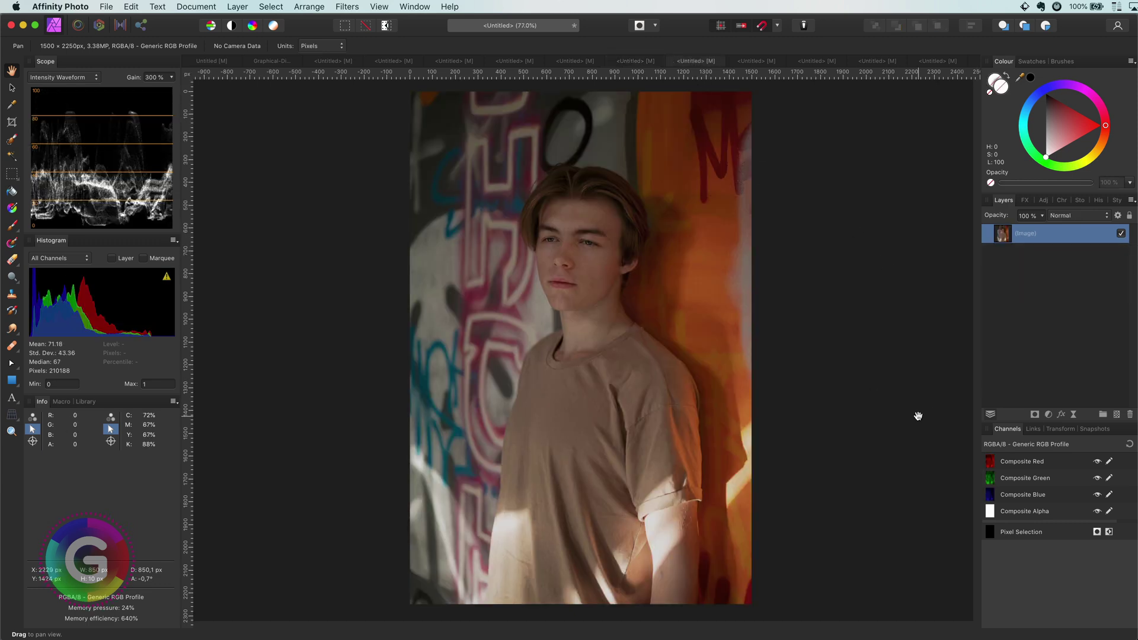
{"action": "left_click", "coordinate": [1049, 414]}
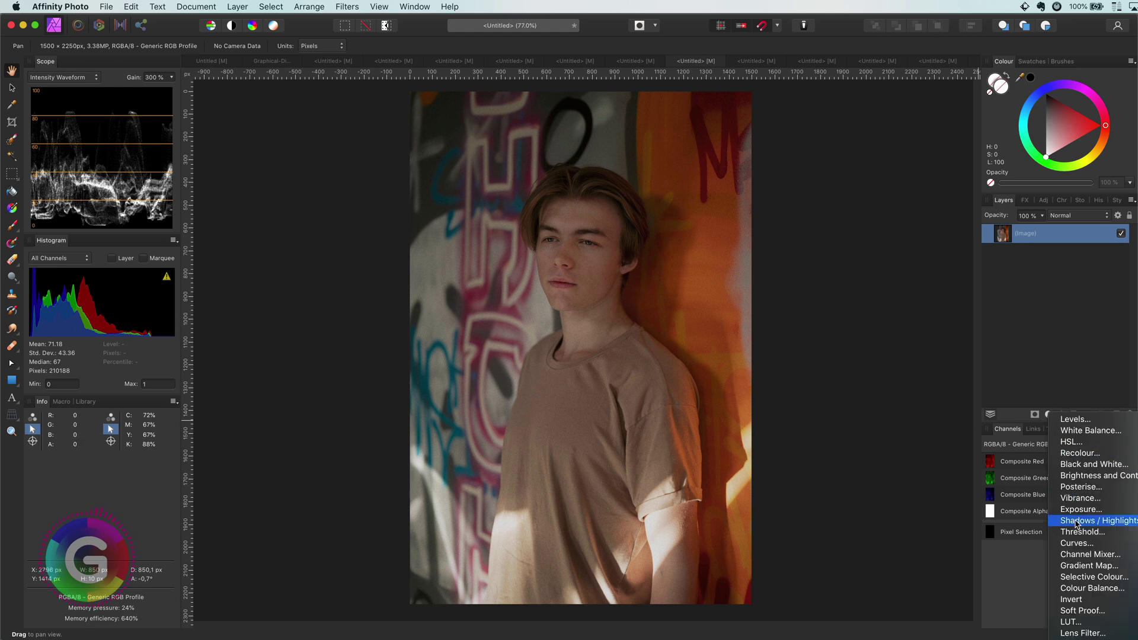
{"action": "left_click", "coordinate": [1084, 546]}
{"action": "left_click_drag", "start_coordinate": [749, 554], "coordinate": [749, 522]}
{"action": "left_click_drag", "start_coordinate": [958, 350], "coordinate": [956, 534]}
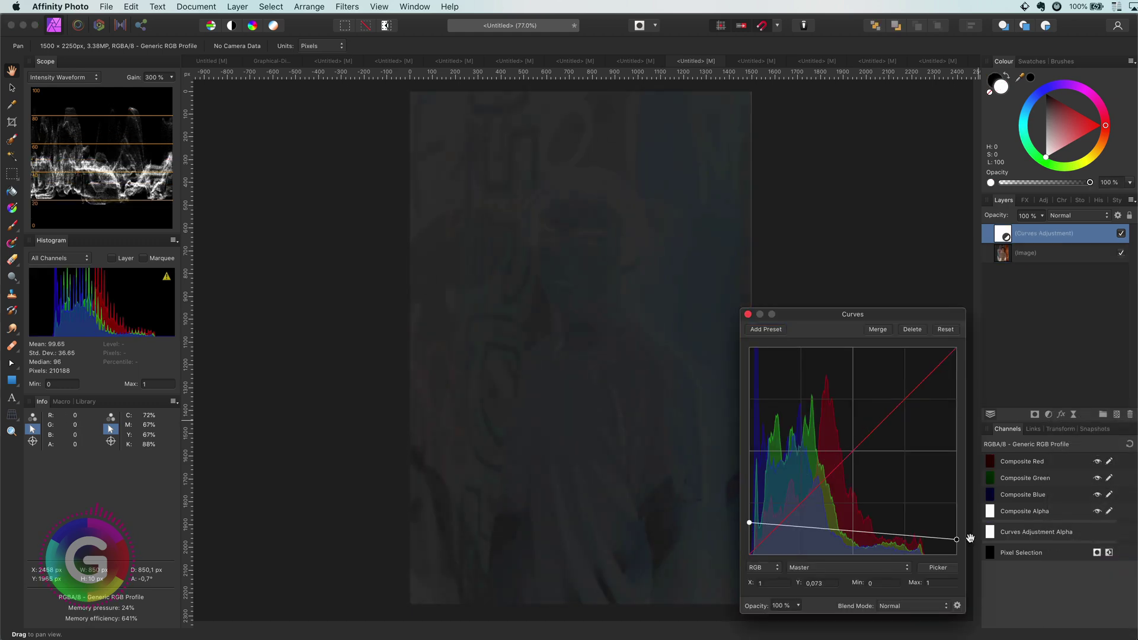
{"action": "left_click", "coordinate": [748, 314]}
Blend the inverted Curves layer in Subtract, then switch it to Colour Dodge and compare
{"action": "left_click", "coordinate": [1078, 215]}
{"action": "left_click", "coordinate": [1084, 422]}
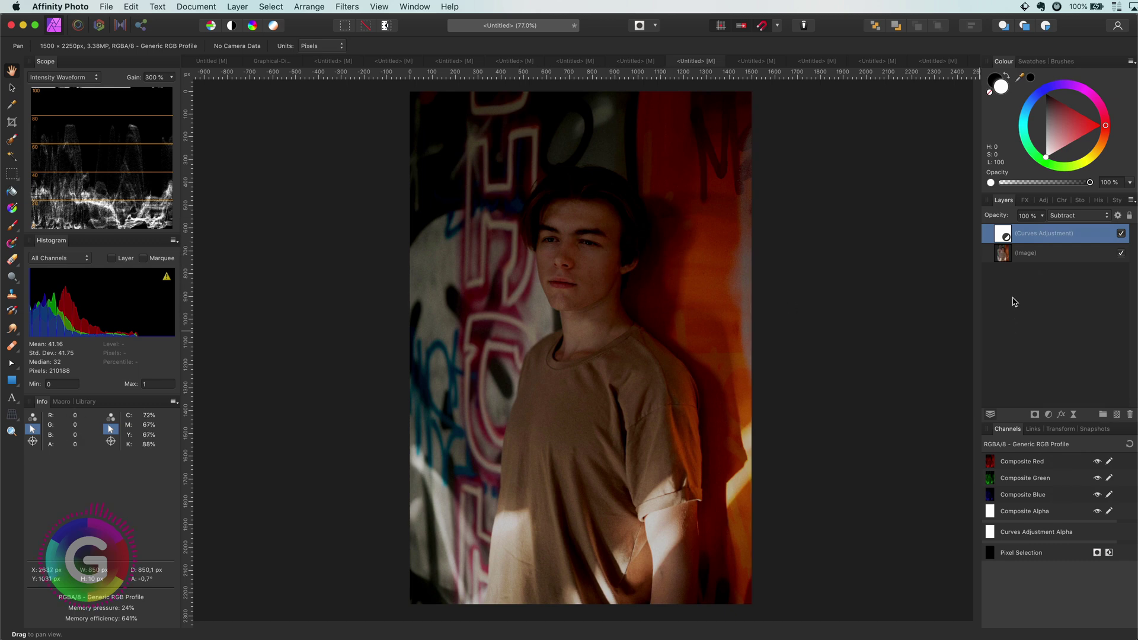
{"action": "left_click", "coordinate": [1075, 218]}
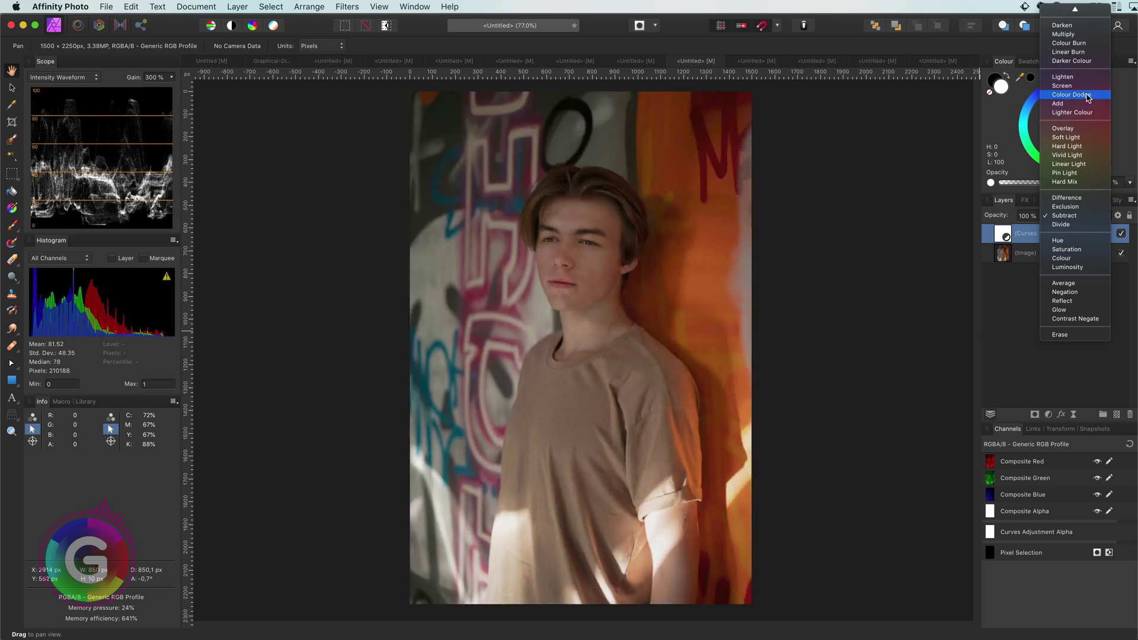
{"action": "left_click", "coordinate": [1086, 95]}
{"action": "left_click", "coordinate": [1121, 235]}
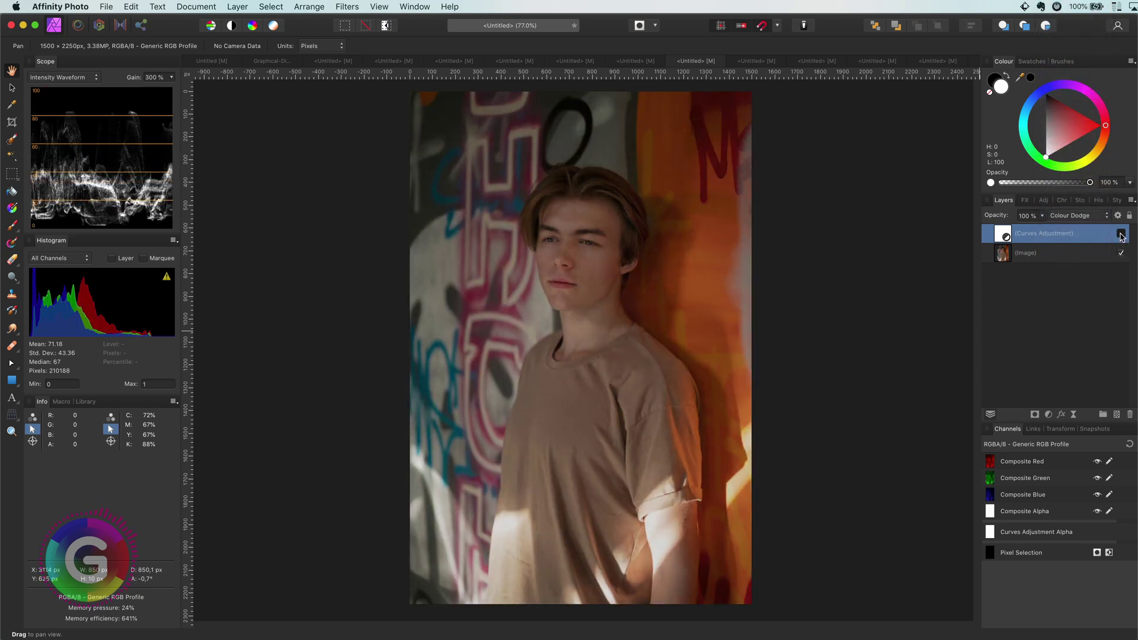
{"action": "left_click", "coordinate": [1121, 234]}
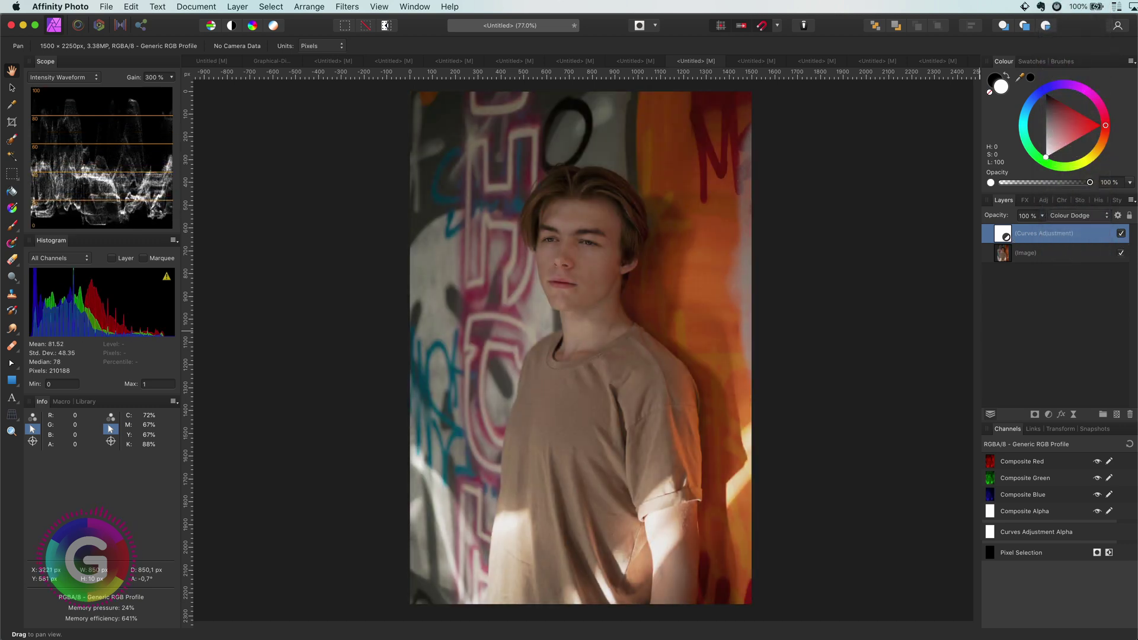
Fade the Colour Dodge curve's Blue underlying composition to 0% and duplicate the layer with Cmd+J
{"action": "left_click", "coordinate": [1119, 217]}
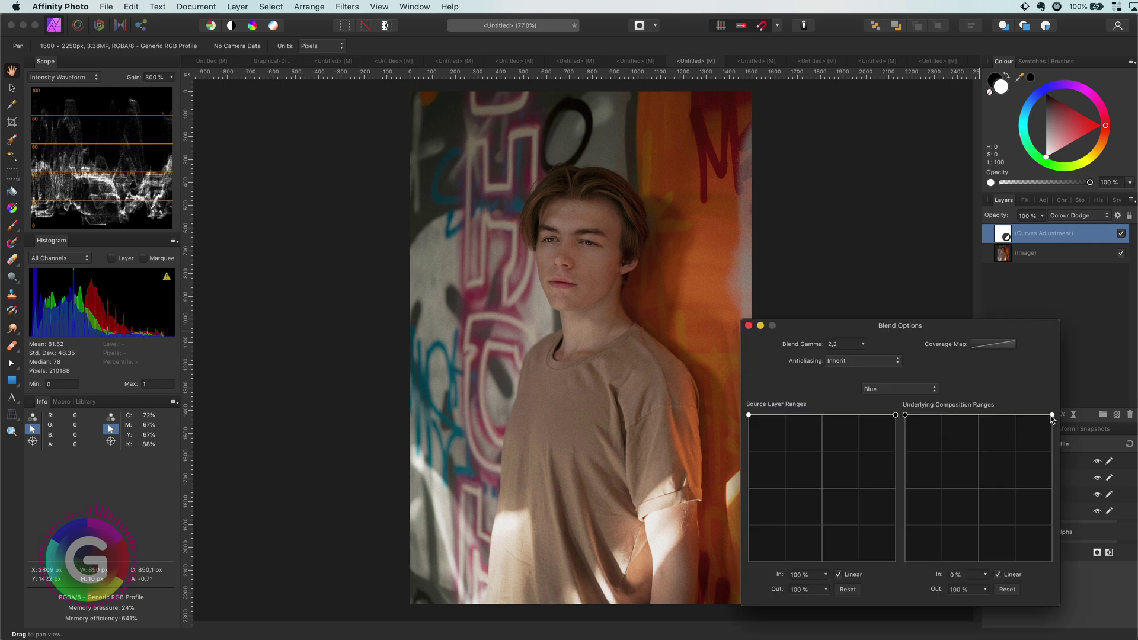
{"action": "left_click_drag", "start_coordinate": [1051, 419], "coordinate": [1061, 588]}
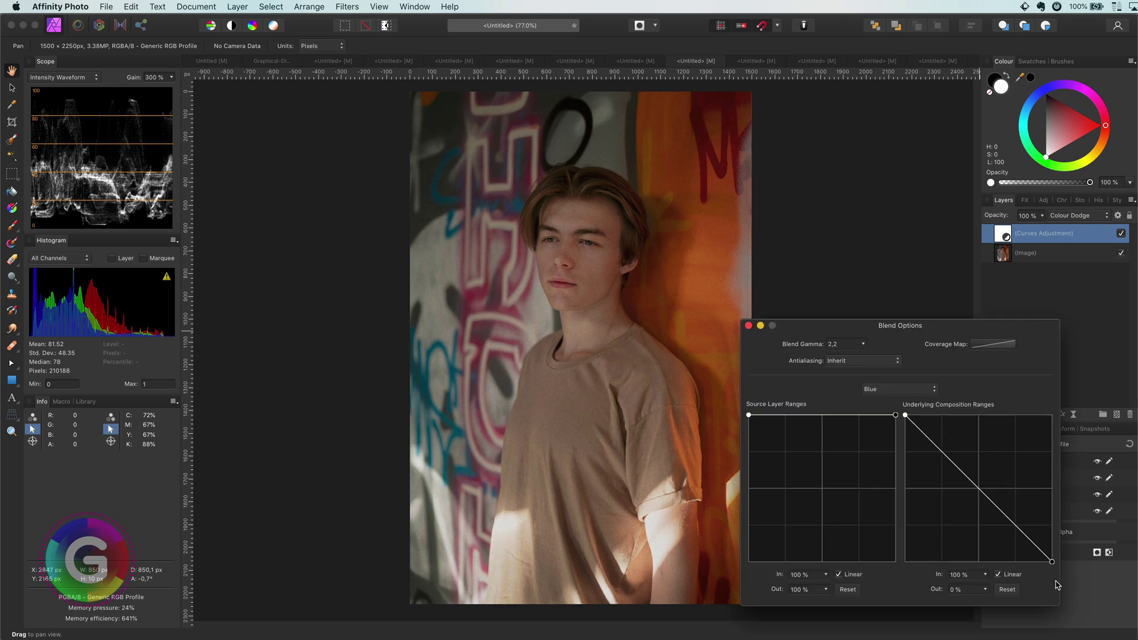
{"action": "left_click", "coordinate": [749, 325]}
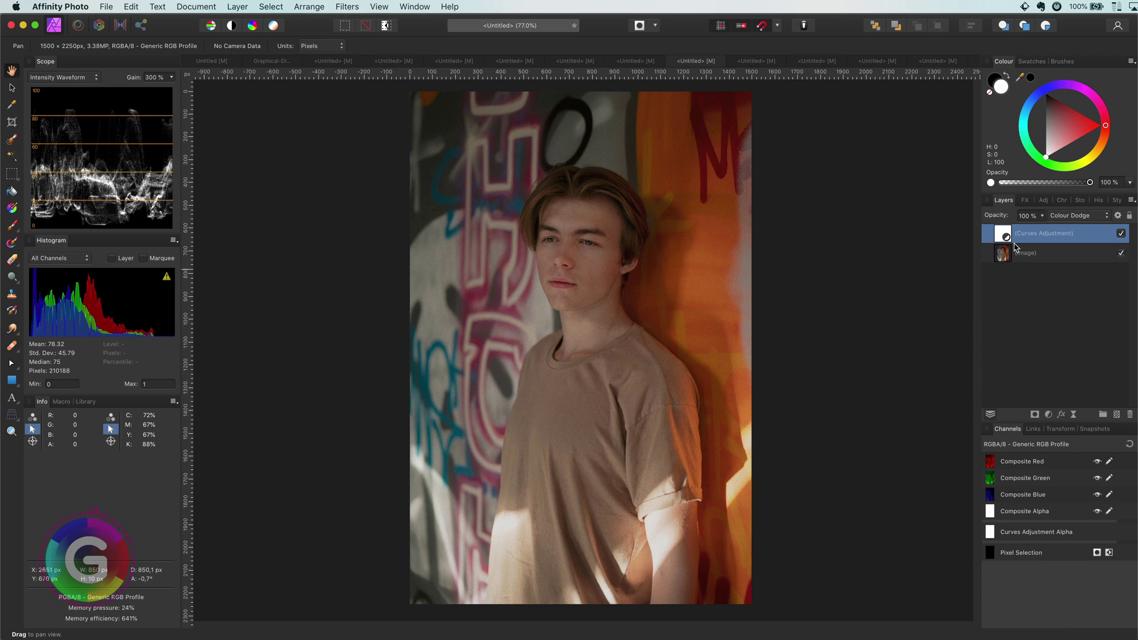
{"action": "key", "text": "super+j"}
{"action": "key", "text": "super+j"}
{"action": "key", "text": "super+j"}
{"action": "key", "text": "super+j"}
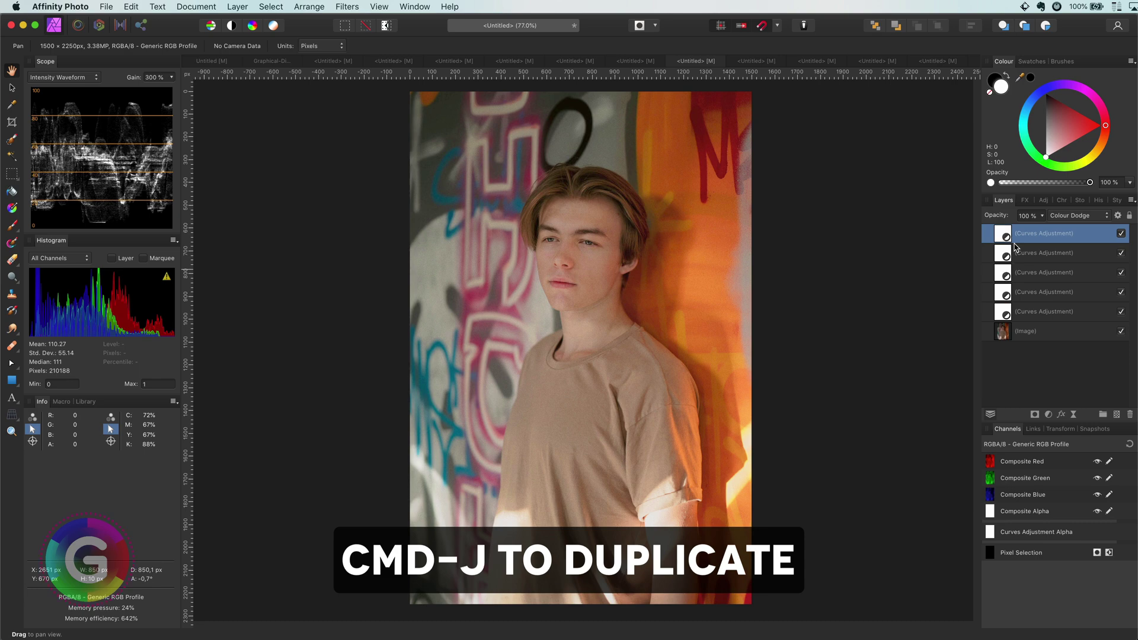
{"action": "key", "text": "super+j"}
{"action": "left_click", "coordinate": [1049, 414]}
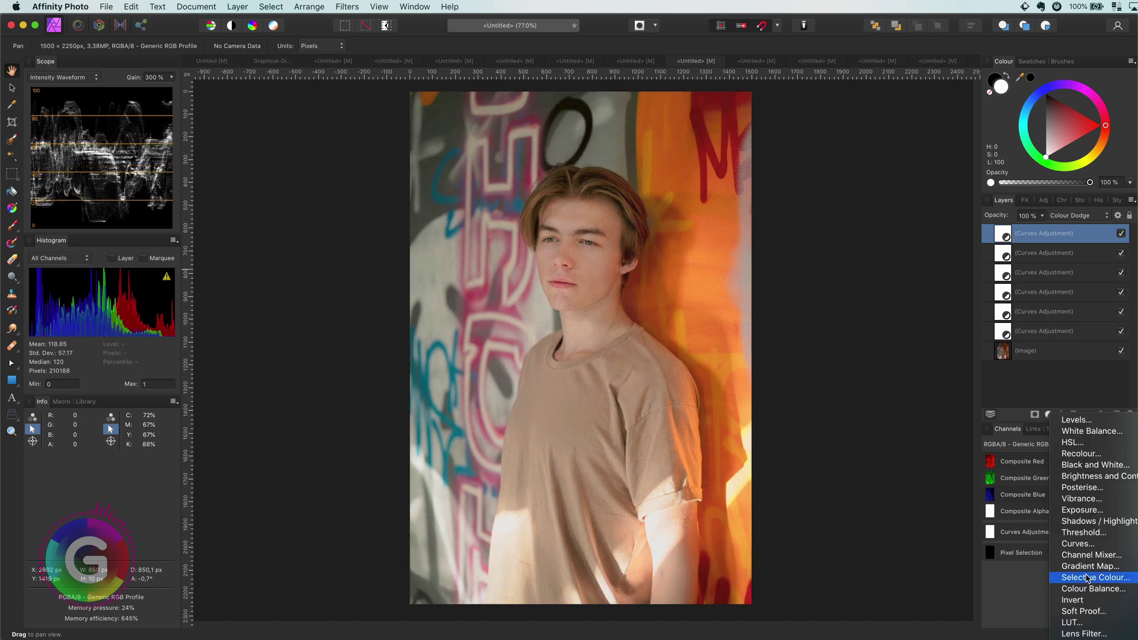
{"action": "left_click", "coordinate": [1064, 543]}
{"action": "left_click_drag", "start_coordinate": [750, 555], "coordinate": [749, 518]}
{"action": "left_click_drag", "start_coordinate": [957, 347], "coordinate": [957, 537]}
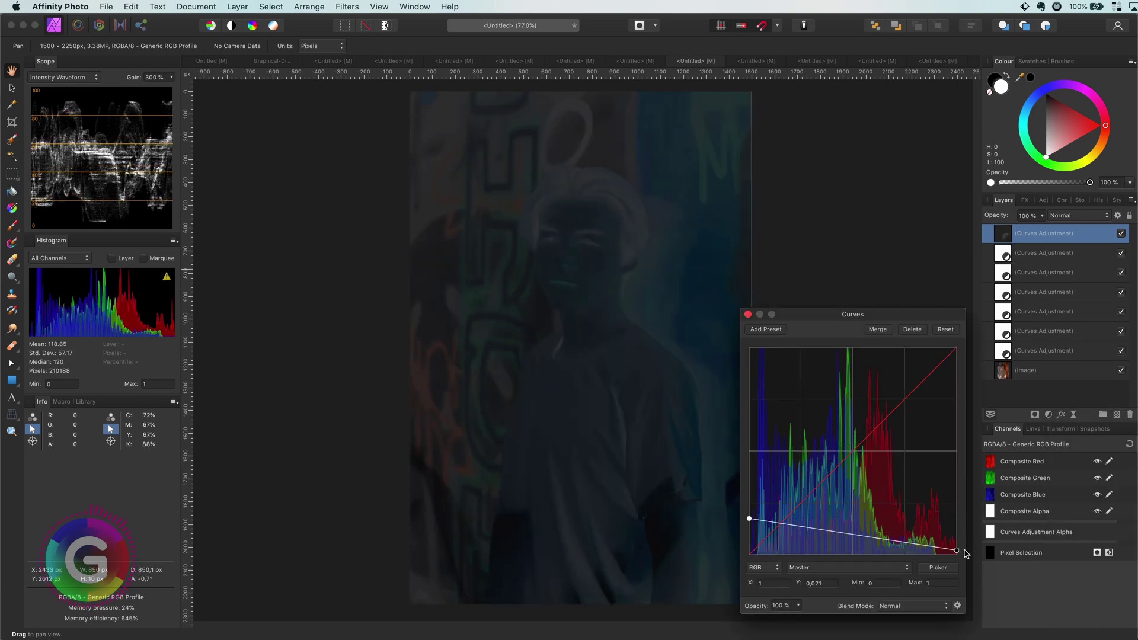
{"action": "left_click", "coordinate": [748, 315]}
{"action": "left_click", "coordinate": [1078, 216]}
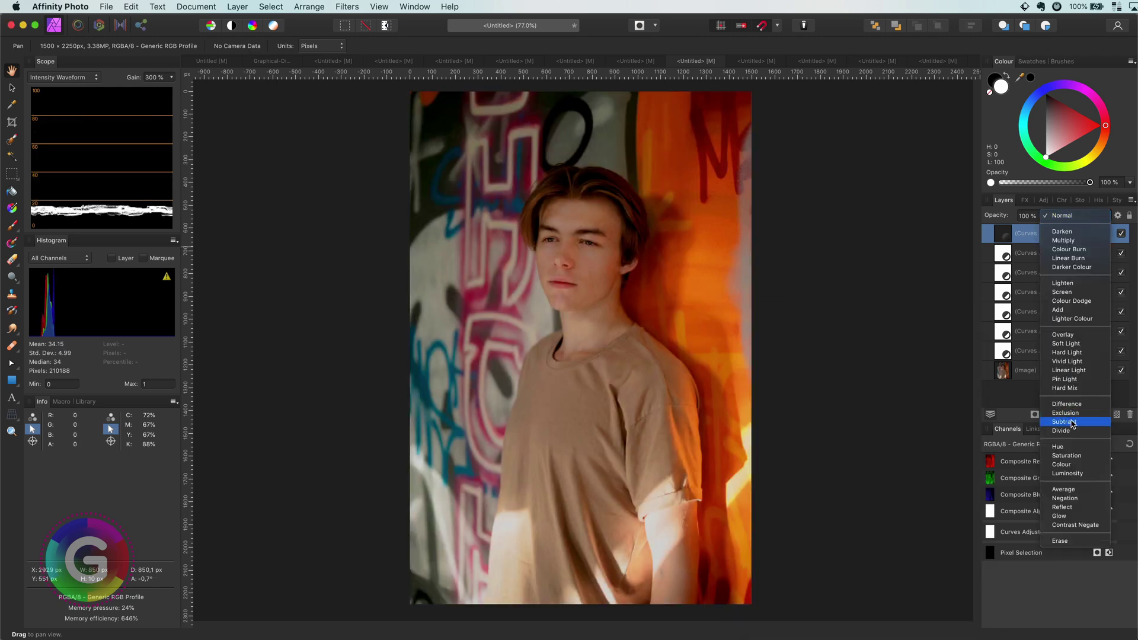
{"action": "left_click", "coordinate": [1073, 421]}
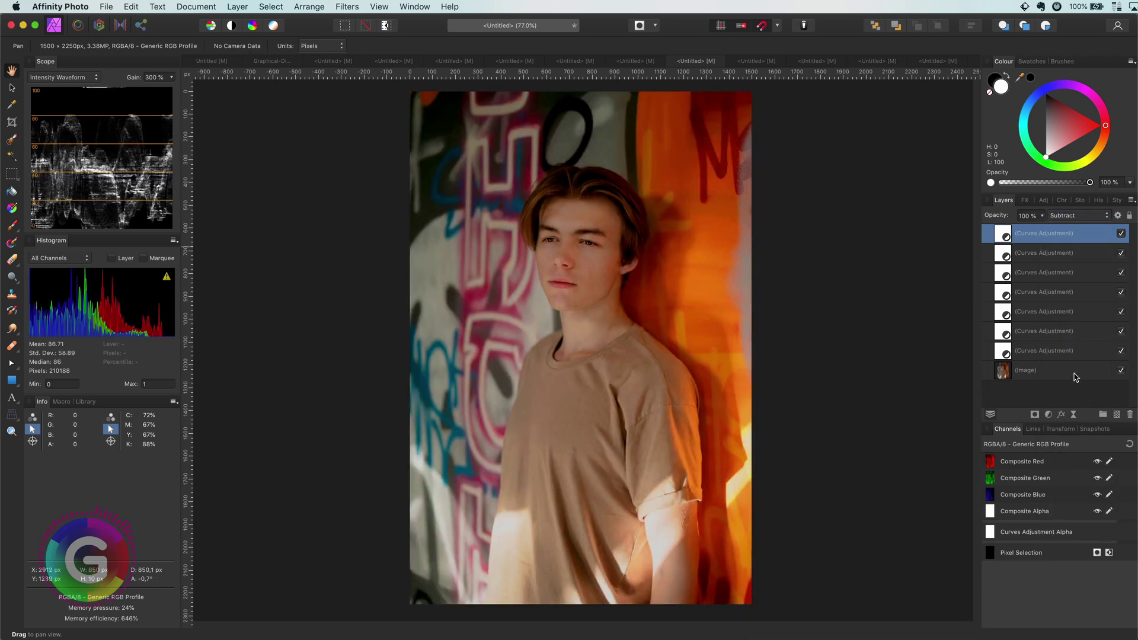
{"action": "left_click", "coordinate": [1069, 354], "text": "shift"}
{"action": "left_click", "coordinate": [1121, 351]}
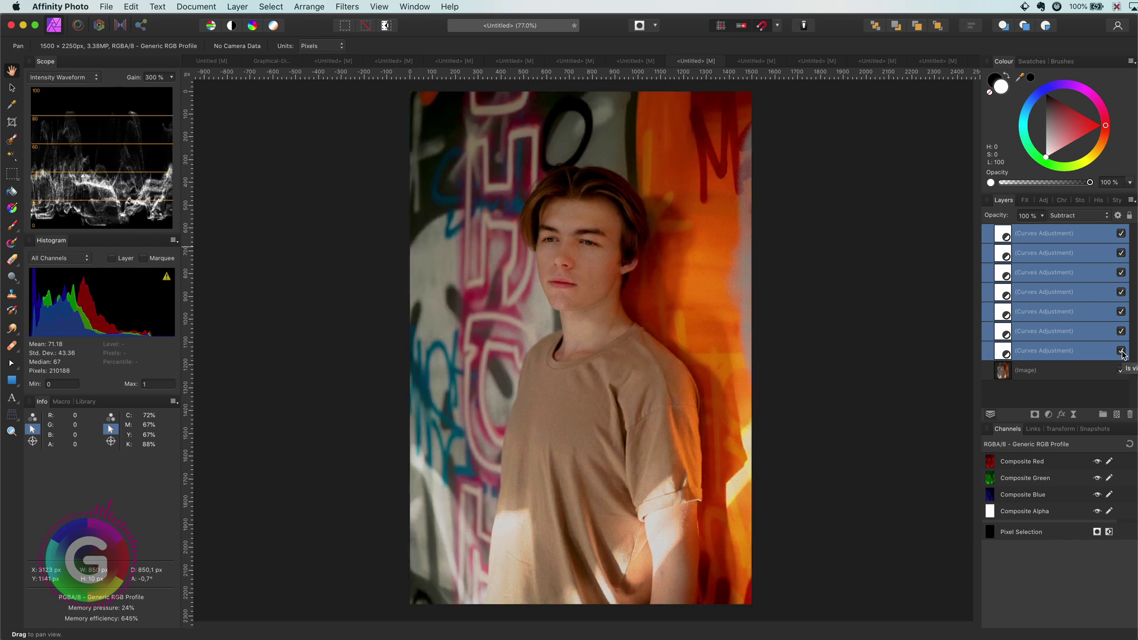
{"action": "left_click", "coordinate": [1121, 351]}
{"action": "left_click", "coordinate": [1121, 351]}
On the café portrait, add a Curves layer with raised black point and white point pulled down
{"action": "left_click", "coordinate": [753, 62]}
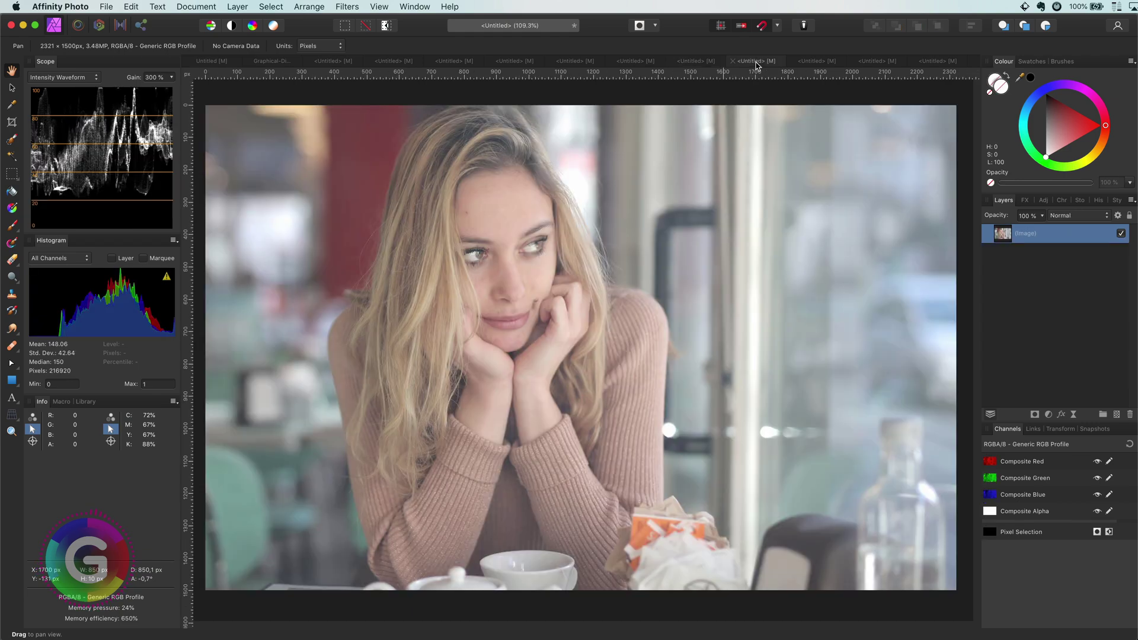
{"action": "left_click", "coordinate": [1049, 414]}
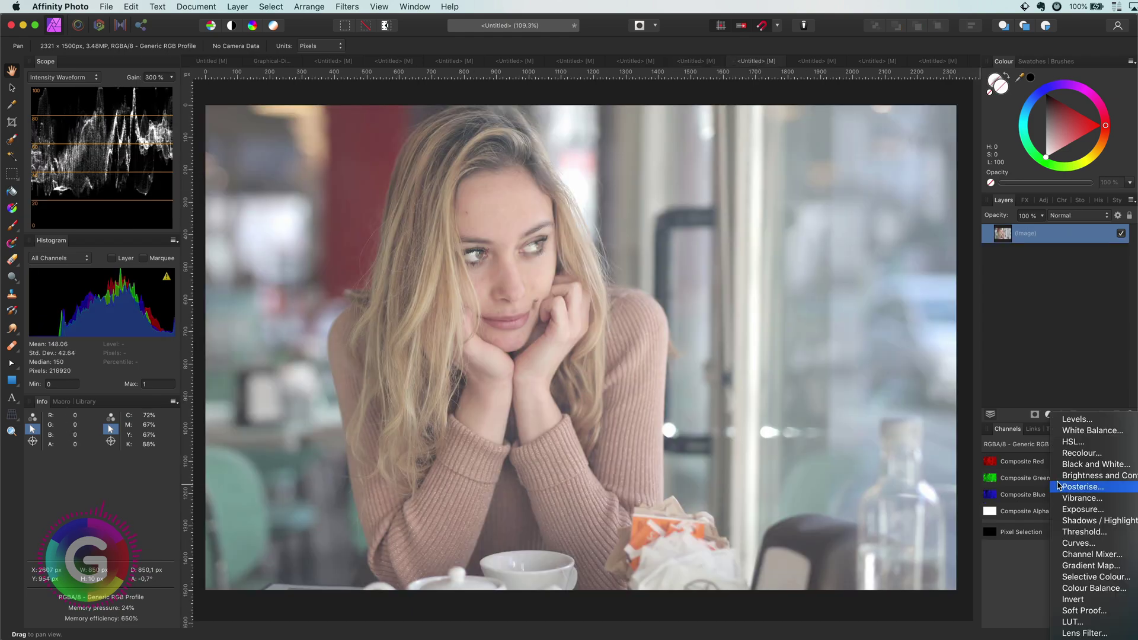
{"action": "left_click", "coordinate": [1079, 543]}
{"action": "left_click_drag", "start_coordinate": [750, 553], "coordinate": [749, 519]}
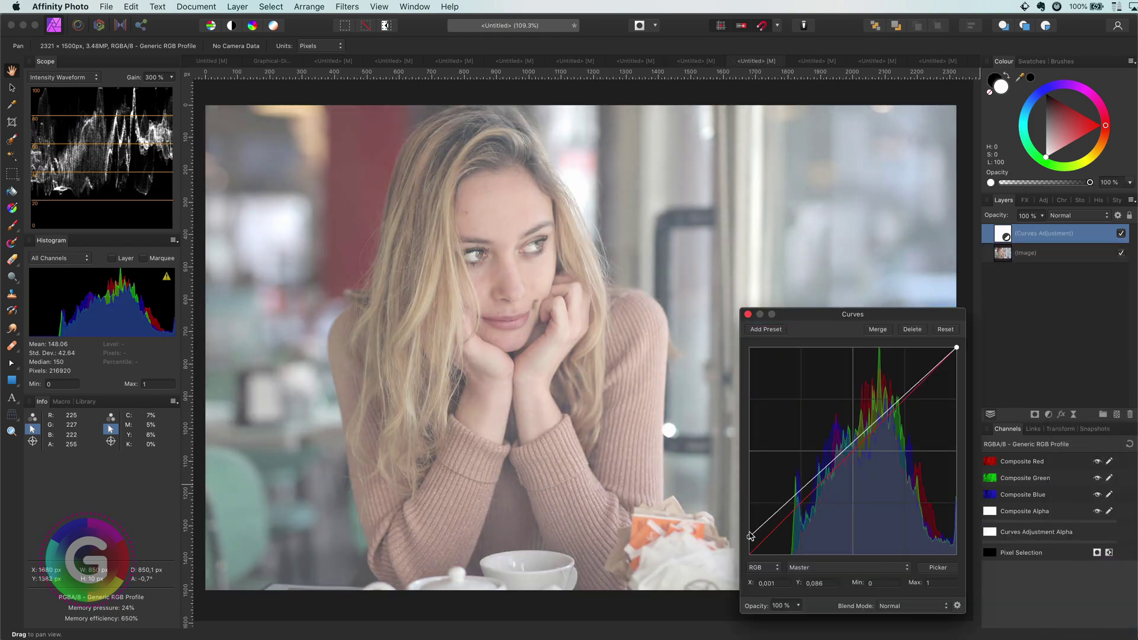
{"action": "left_click_drag", "start_coordinate": [957, 348], "coordinate": [957, 360]}
{"action": "left_click_drag", "start_coordinate": [960, 546], "coordinate": [959, 543]}
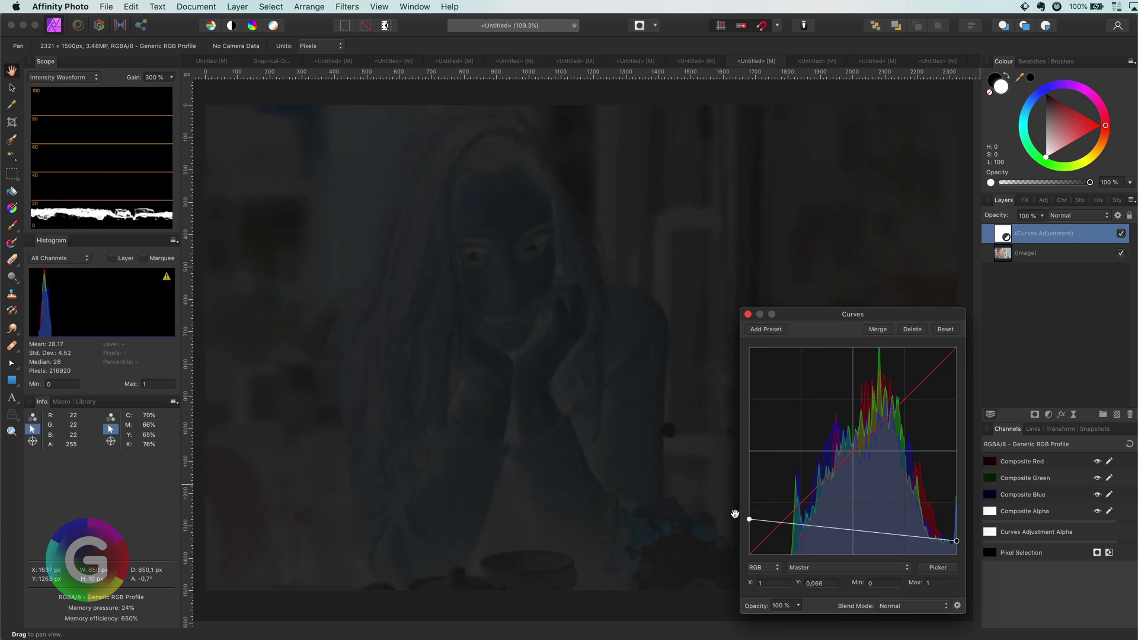
{"action": "left_click_drag", "start_coordinate": [737, 521], "coordinate": [749, 522]}
Blend the inverted curve in Subtract mode and duplicate the layer with Cmd+J
{"action": "left_click", "coordinate": [1094, 231]}
{"action": "left_click", "coordinate": [1078, 216]}
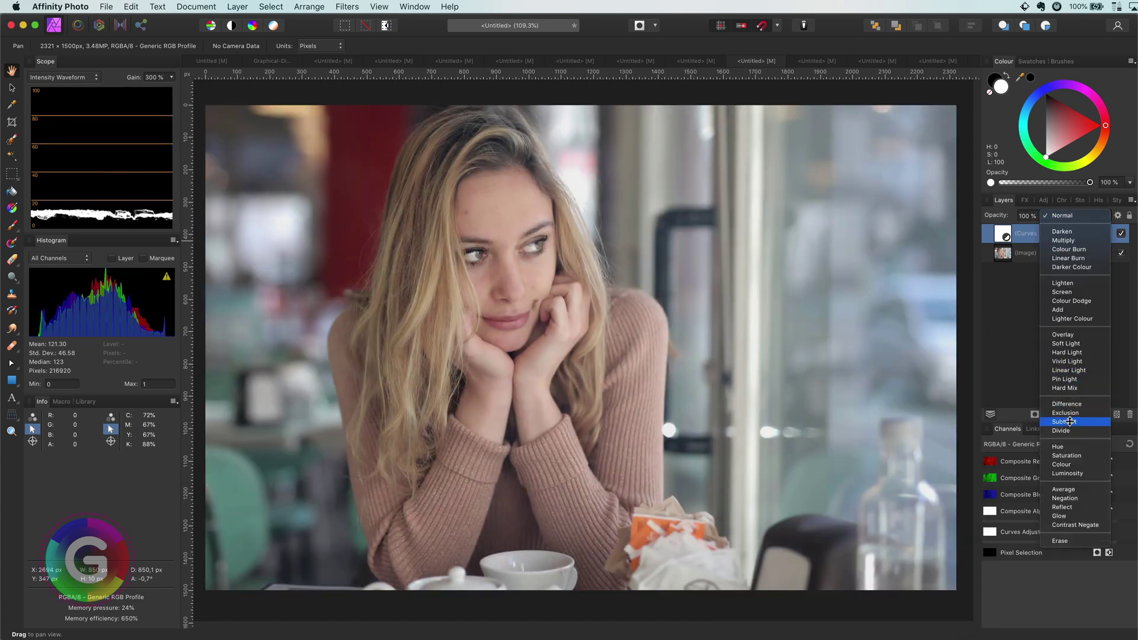
{"action": "left_click", "coordinate": [1085, 413]}
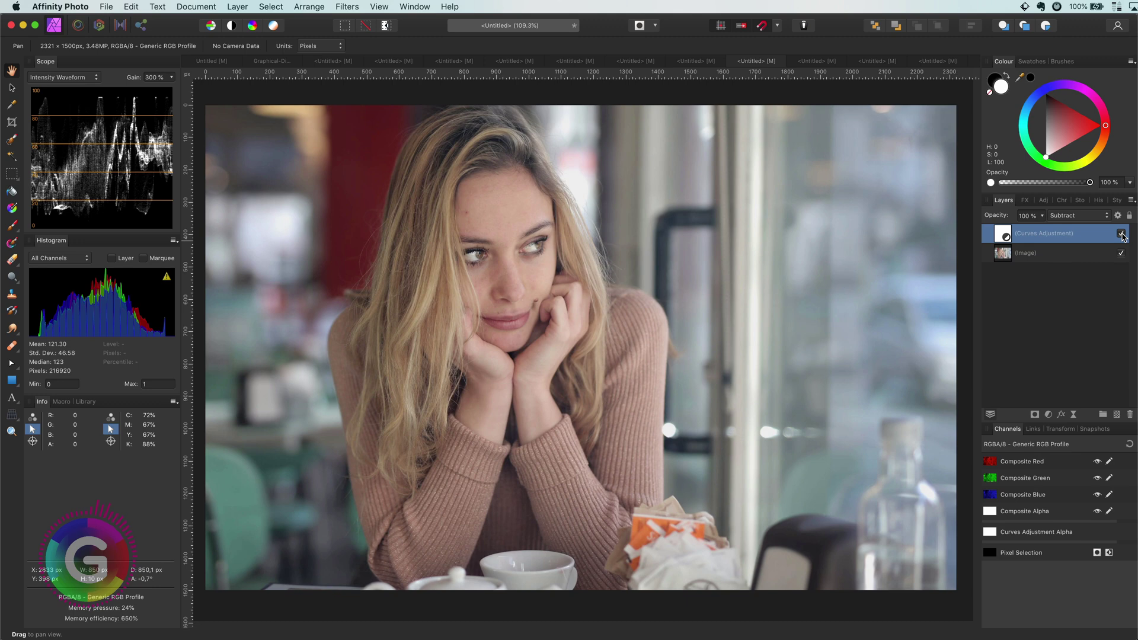
{"action": "key", "text": "cmd+j"}
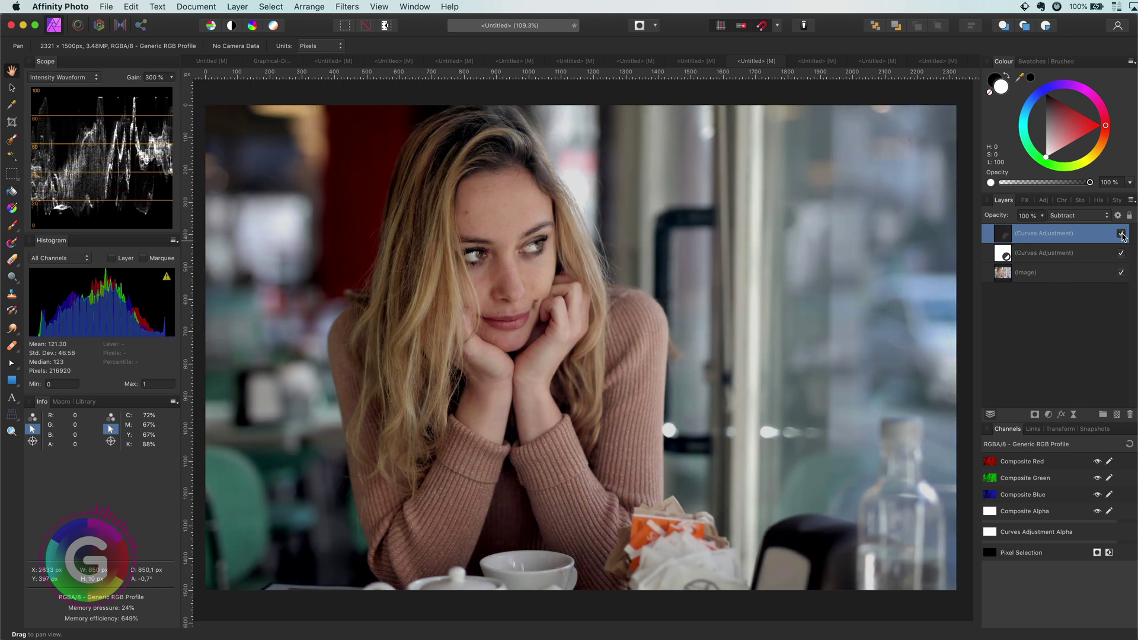
{"action": "double_click", "coordinate": [1007, 237]}
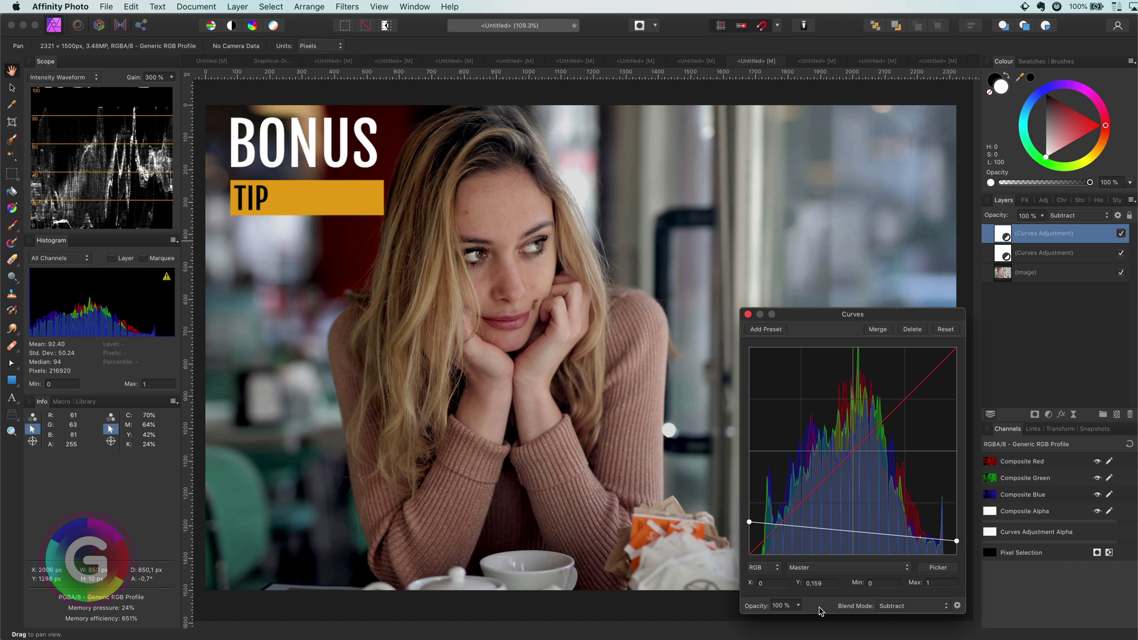
On the top Curves copy, lift the Red curve and drop Blue's white point to 0.415, warming the portrait
{"action": "left_click", "coordinate": [817, 569]}
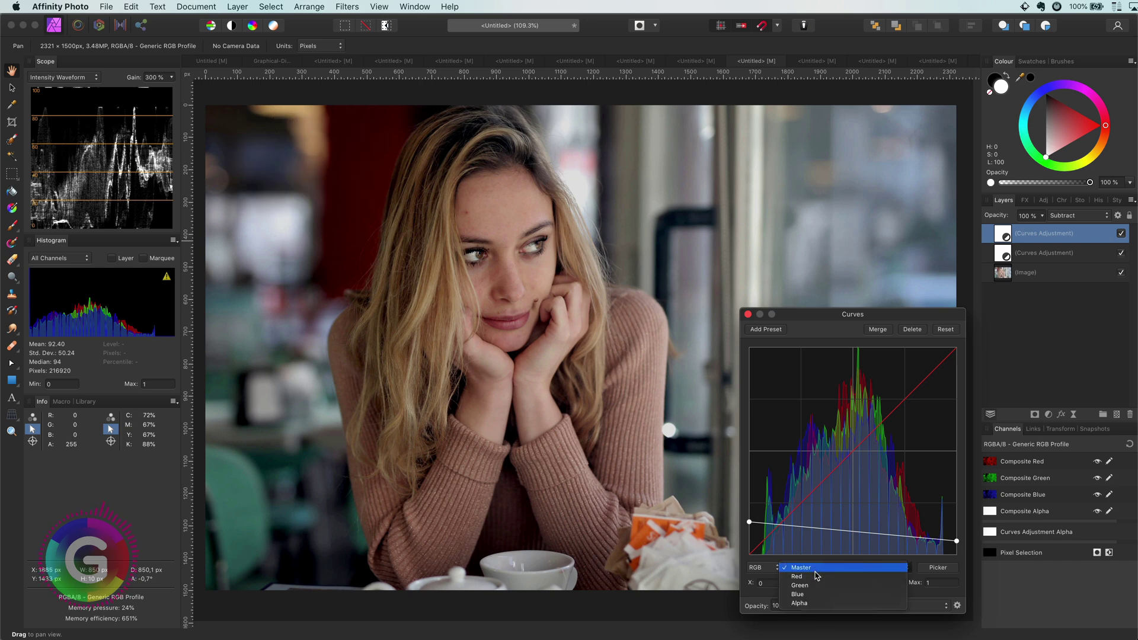
{"action": "left_click", "coordinate": [817, 578]}
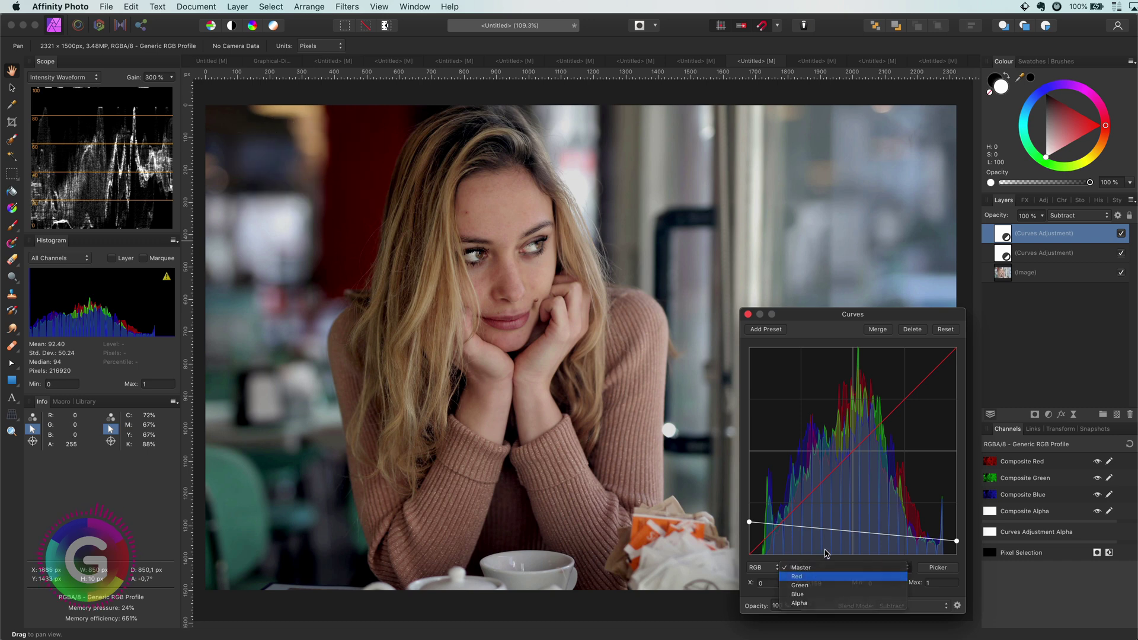
{"action": "left_click_drag", "start_coordinate": [836, 475], "coordinate": [843, 451]}
{"action": "left_click", "coordinate": [848, 565]}
{"action": "left_click", "coordinate": [848, 578]}
{"action": "left_click", "coordinate": [848, 568]}
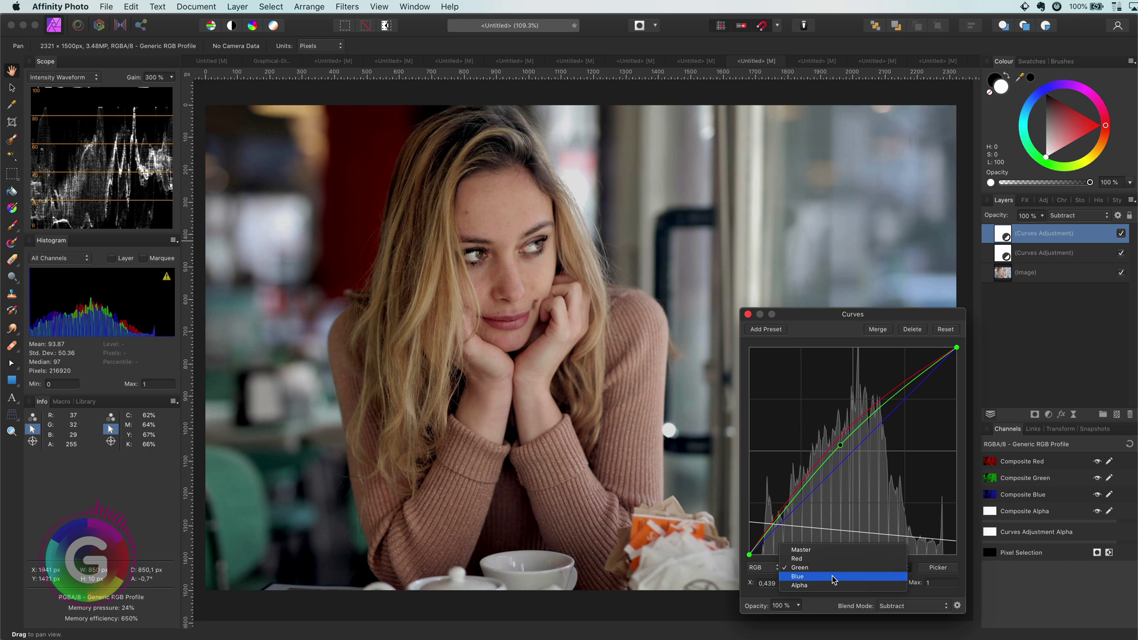
{"action": "left_click", "coordinate": [838, 575]}
{"action": "left_click_drag", "start_coordinate": [956, 348], "coordinate": [957, 438]}
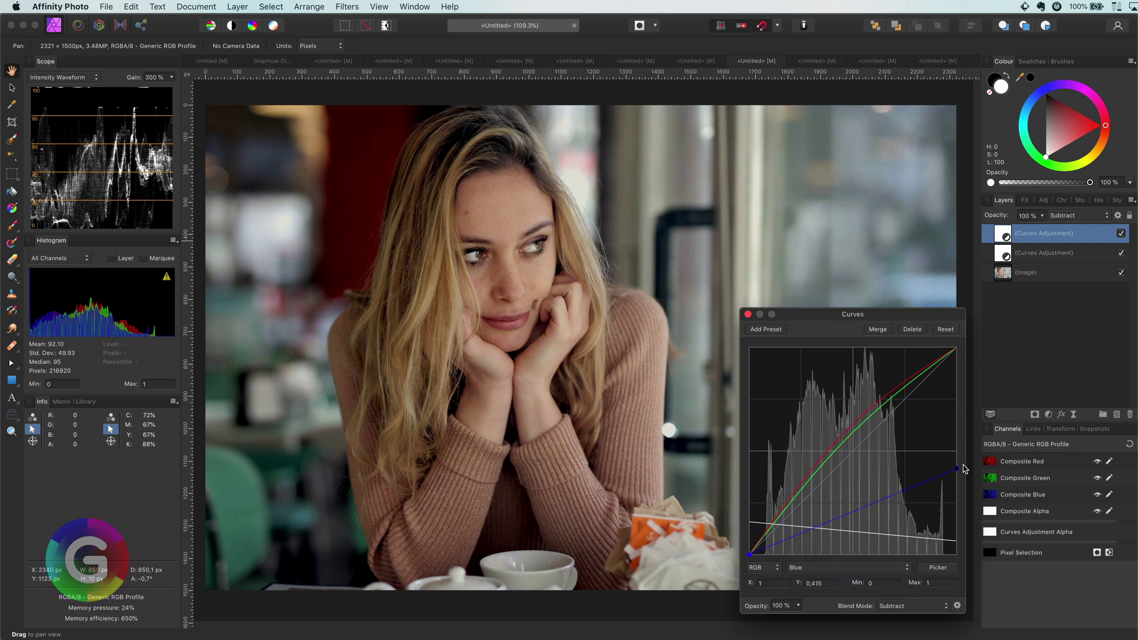
{"action": "left_click", "coordinate": [749, 314]}
{"action": "left_click", "coordinate": [1121, 233]}
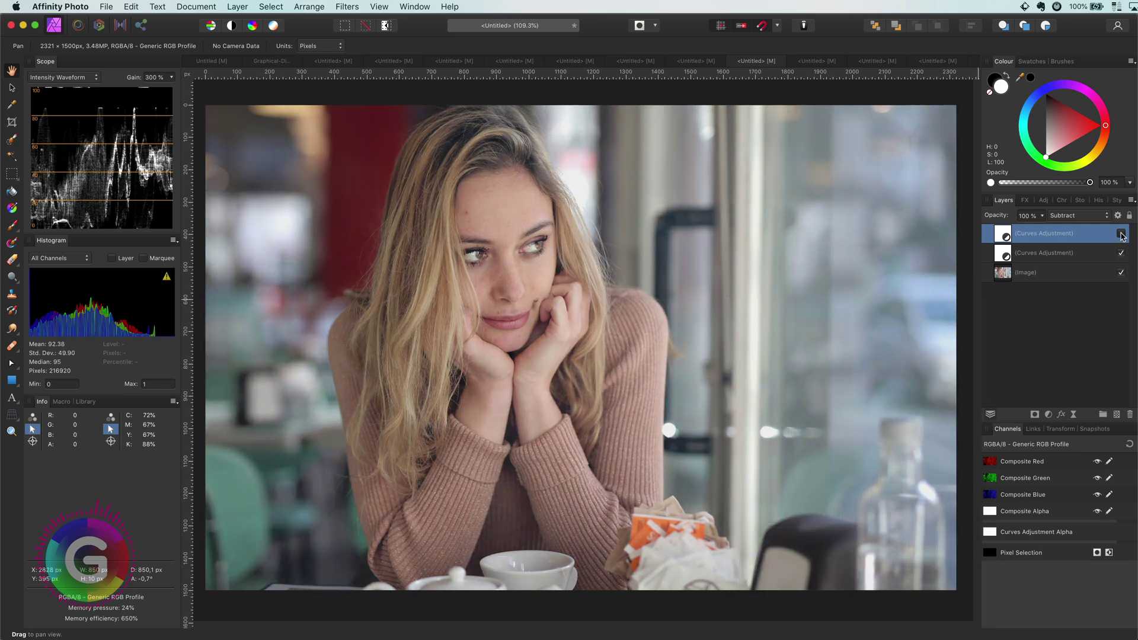
{"action": "left_click", "coordinate": [1121, 234]}
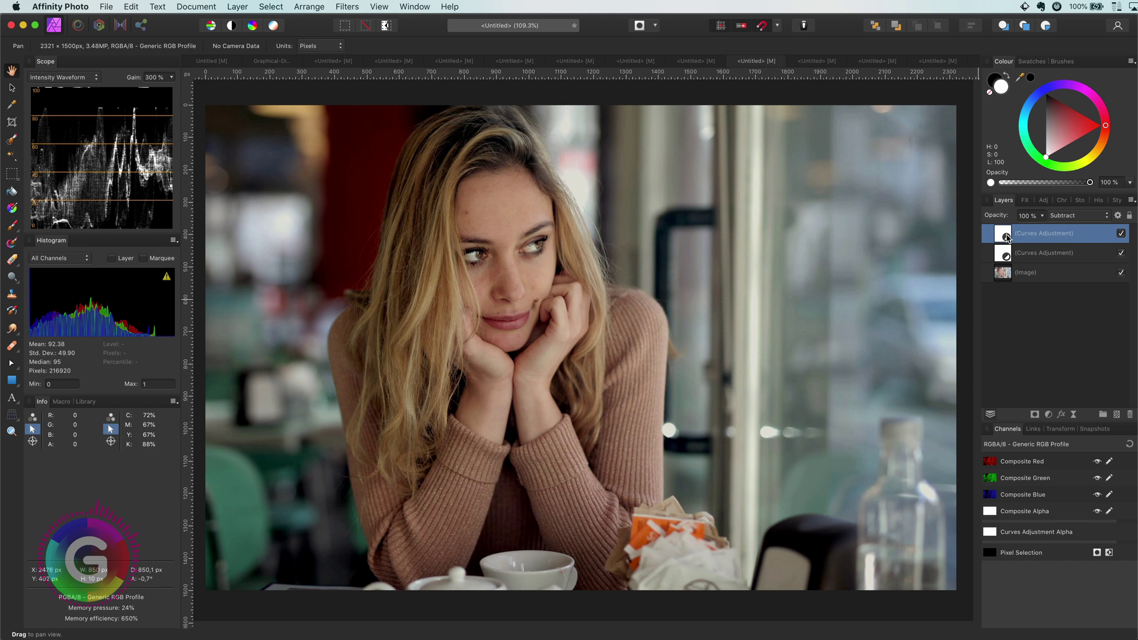
Duplicate the second Curves layer, blend the copy in Colour Dodge, and toggle it to compare
{"action": "left_click", "coordinate": [1012, 253]}
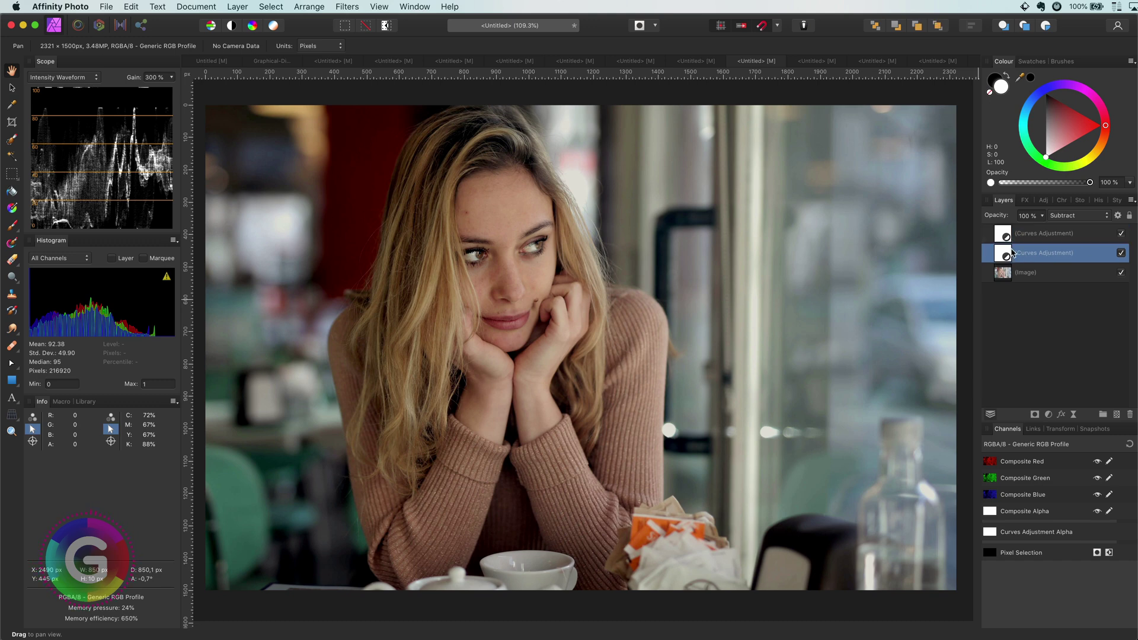
{"action": "right_click", "coordinate": [1006, 256]}
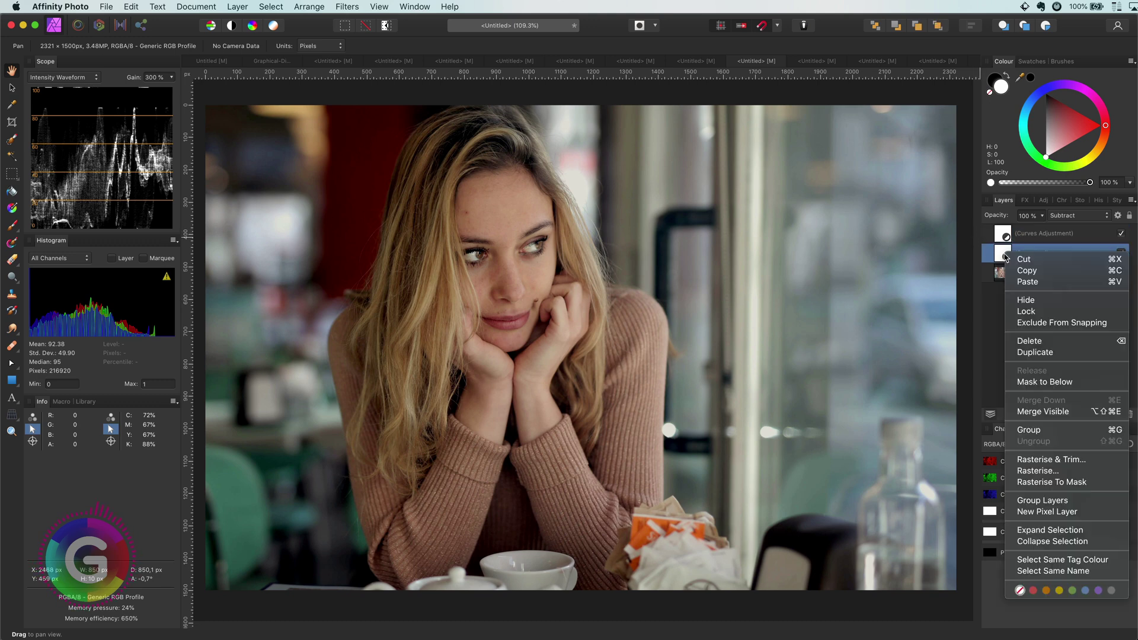
{"action": "left_click", "coordinate": [1043, 355]}
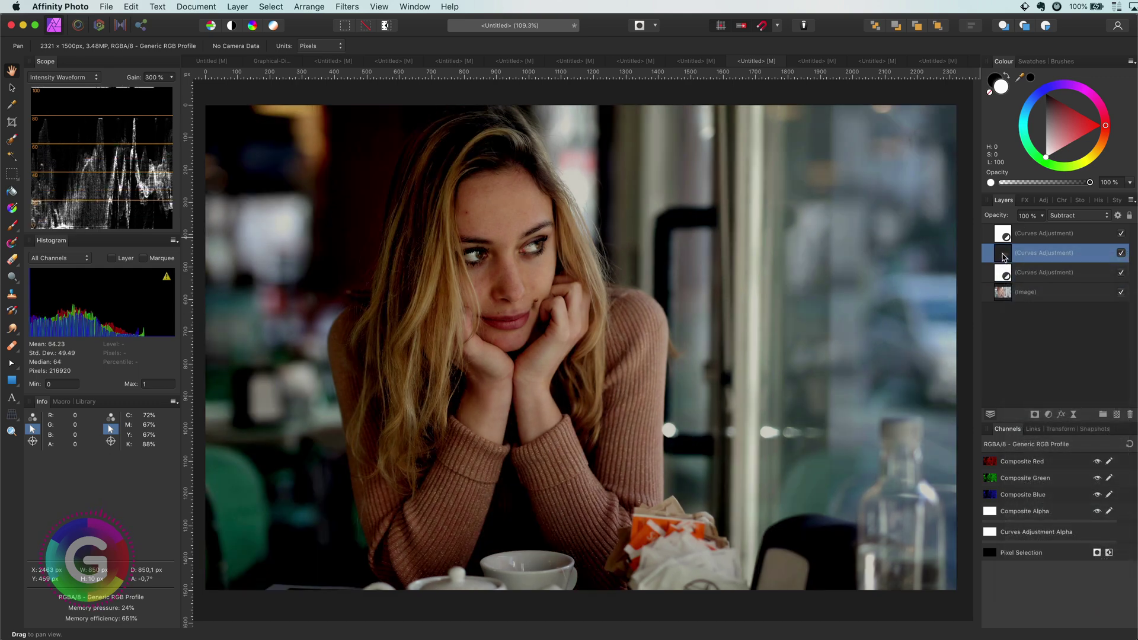
{"action": "left_click", "coordinate": [1083, 217]}
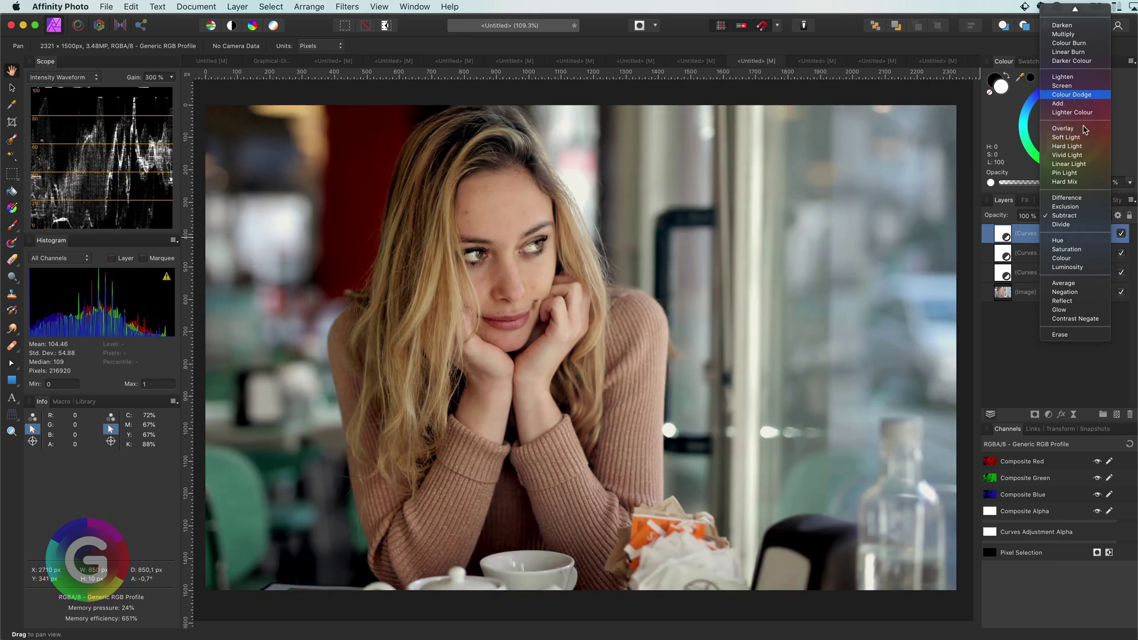
{"action": "left_click", "coordinate": [1073, 94]}
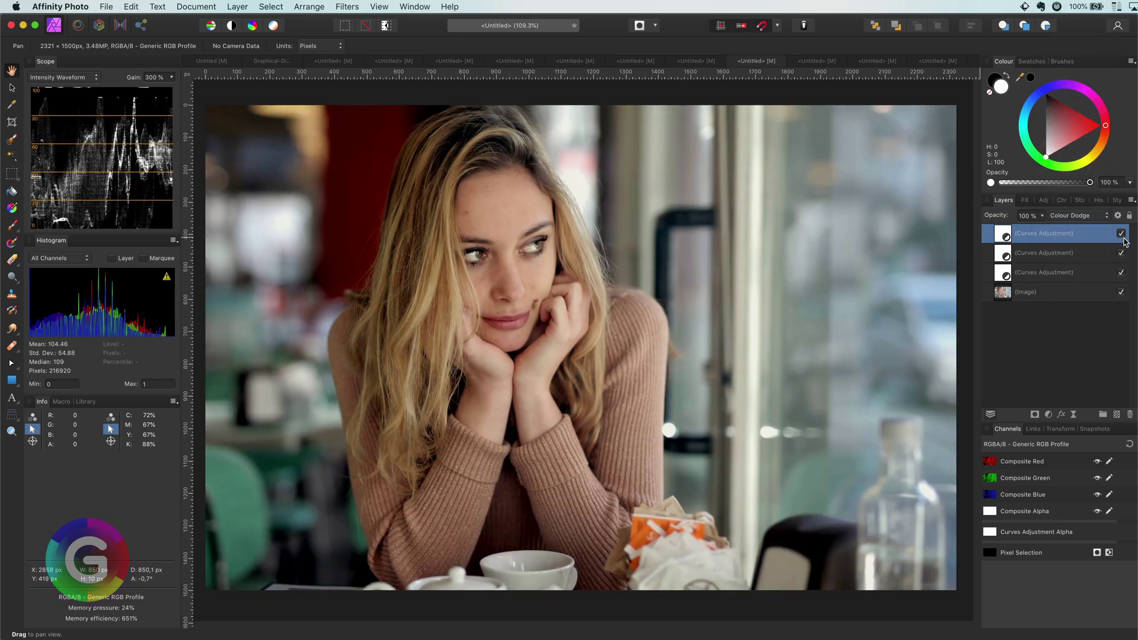
{"action": "left_click", "coordinate": [1121, 233]}
{"action": "left_click", "coordinate": [1121, 234]}
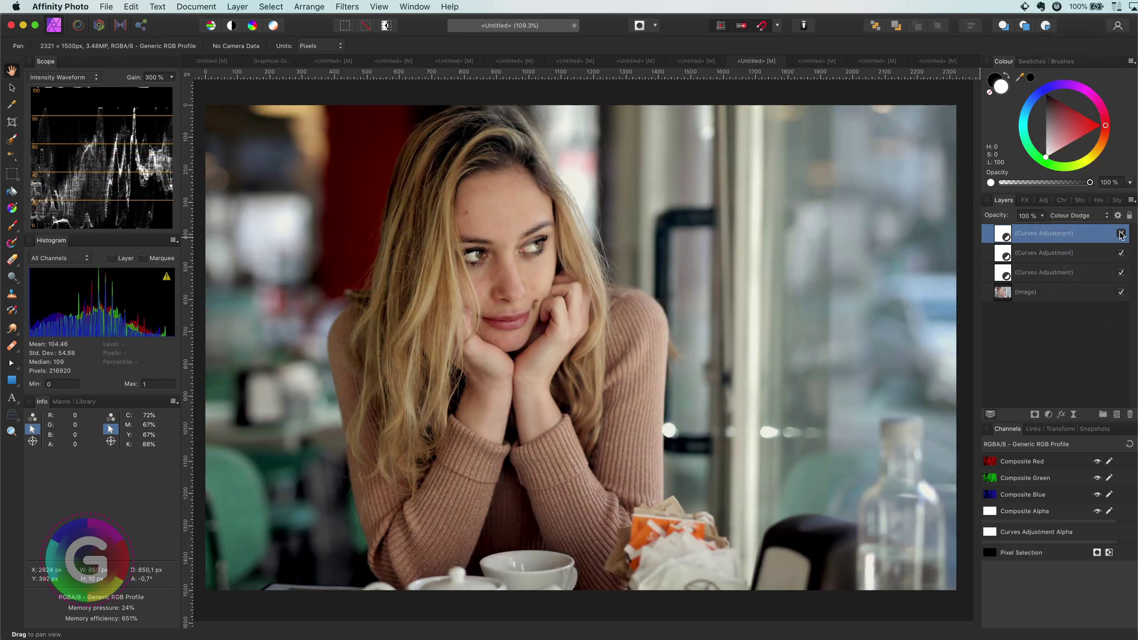
{"action": "left_click", "coordinate": [1121, 233]}
{"action": "left_click", "coordinate": [1121, 233]}
{"action": "left_click", "coordinate": [1121, 233]}
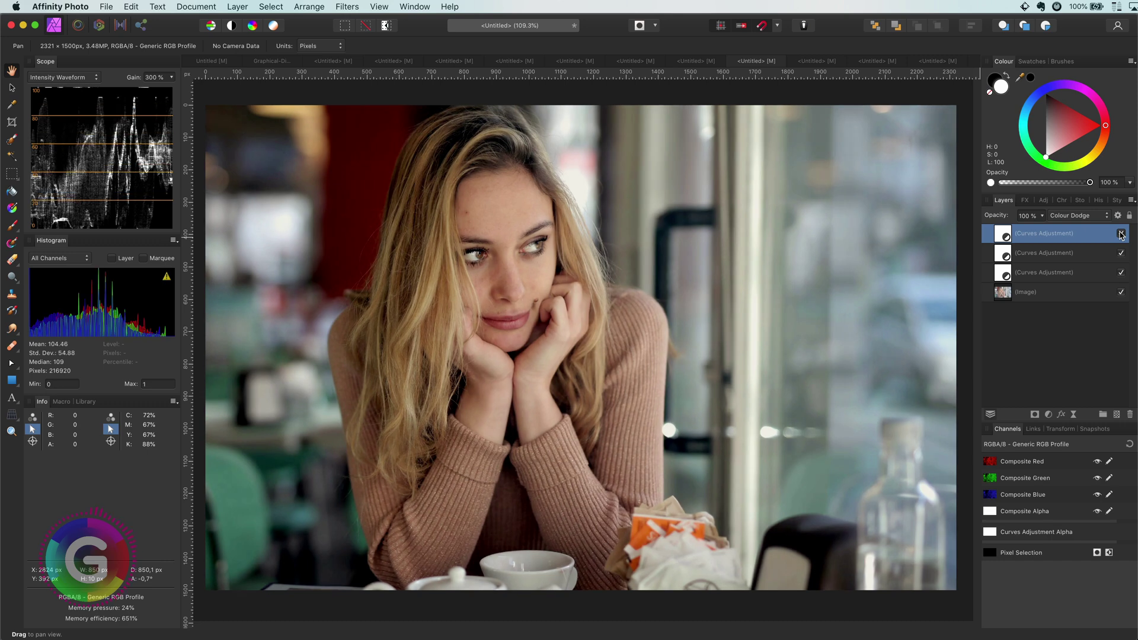
{"action": "left_click", "coordinate": [1084, 272], "text": "shift"}
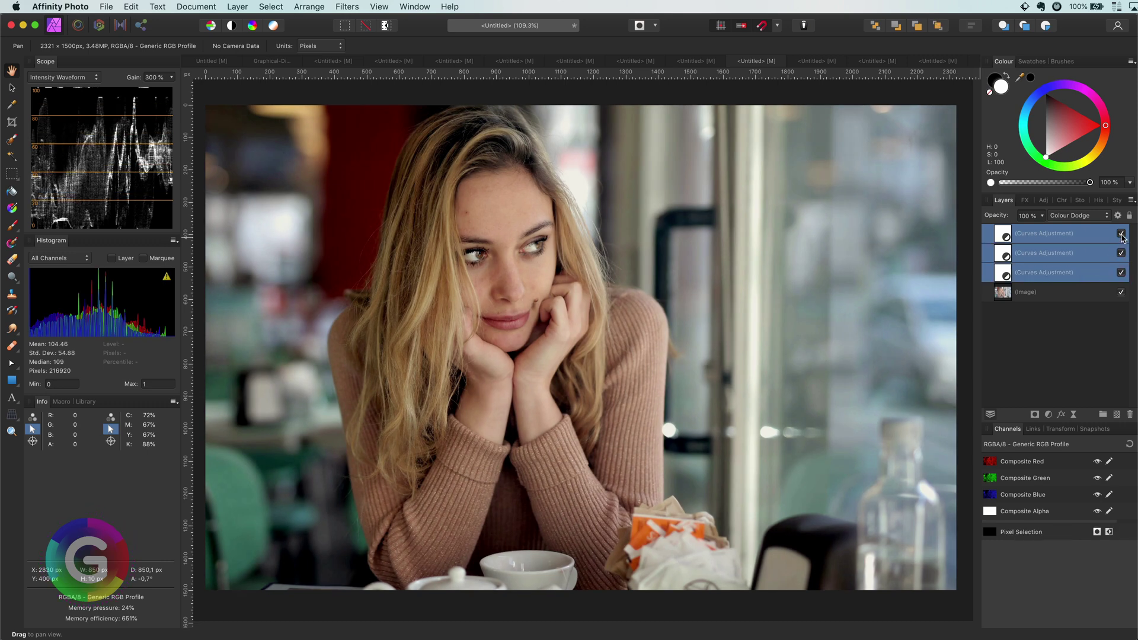
{"action": "left_click", "coordinate": [1121, 234]}
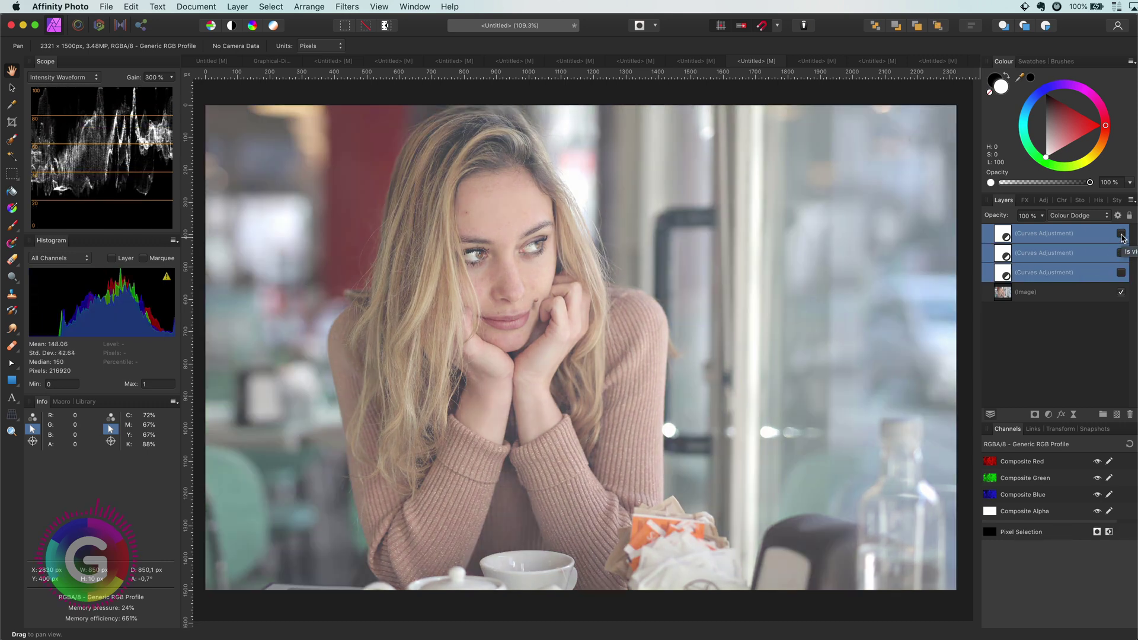
{"action": "left_click", "coordinate": [1121, 234]}
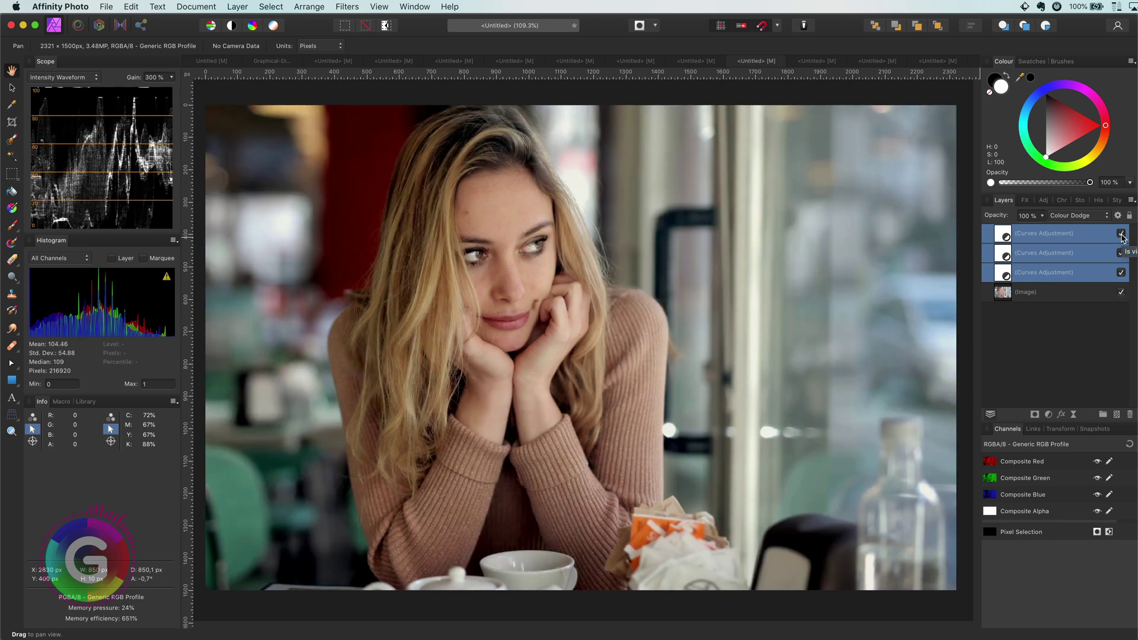
On the pink-background portrait, add an inverted Curves layer blended in Subtract mode
{"action": "left_click", "coordinate": [810, 65]}
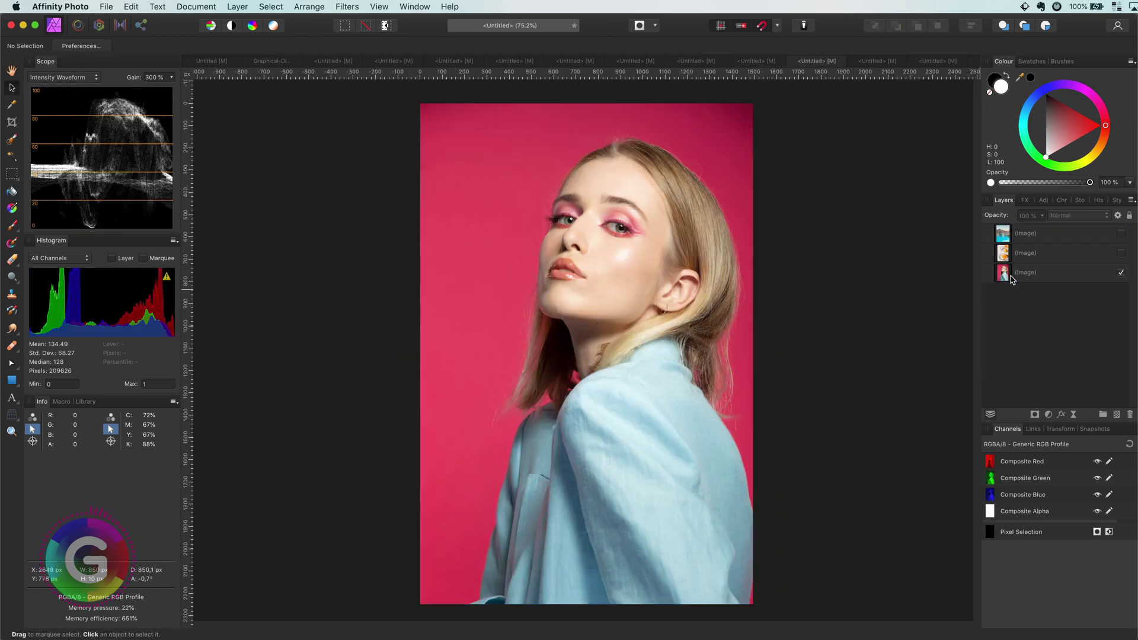
{"action": "left_click", "coordinate": [1043, 272]}
{"action": "left_click", "coordinate": [1049, 414]}
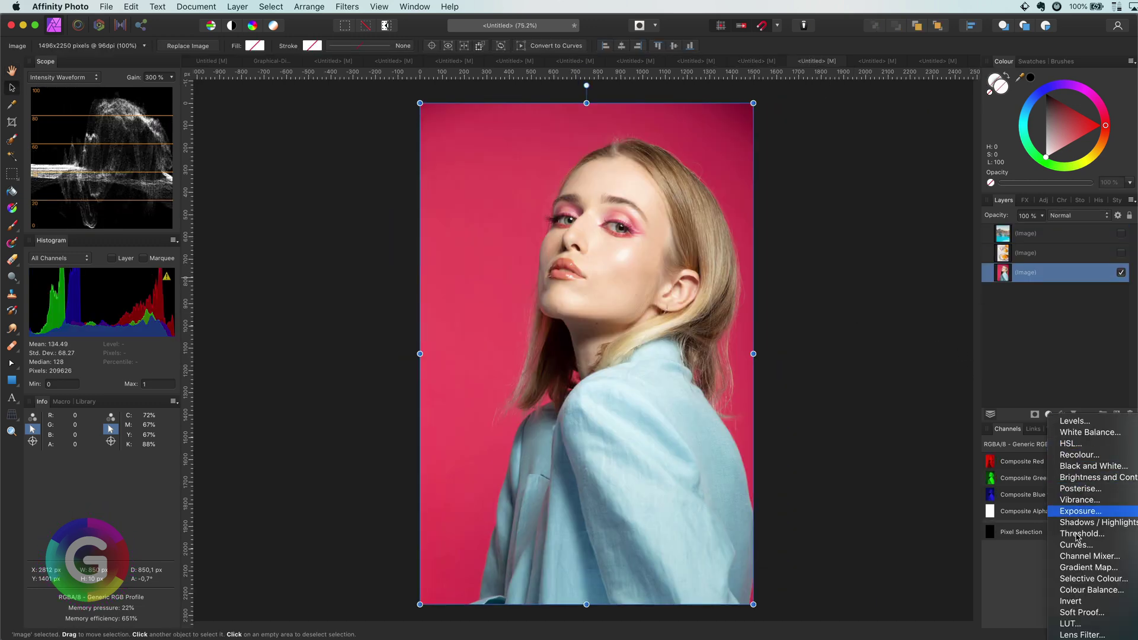
{"action": "left_click", "coordinate": [1078, 555]}
{"action": "left_click_drag", "start_coordinate": [749, 554], "coordinate": [750, 520]}
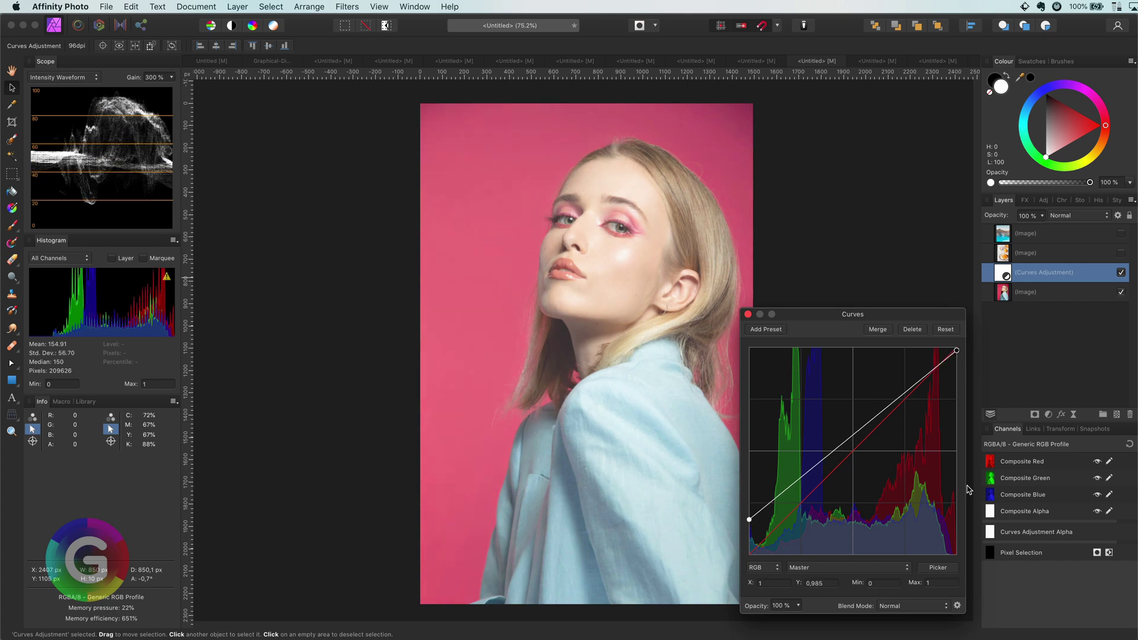
{"action": "left_click_drag", "start_coordinate": [956, 348], "coordinate": [956, 543]}
{"action": "left_click", "coordinate": [748, 314]}
{"action": "left_click", "coordinate": [1078, 215]}
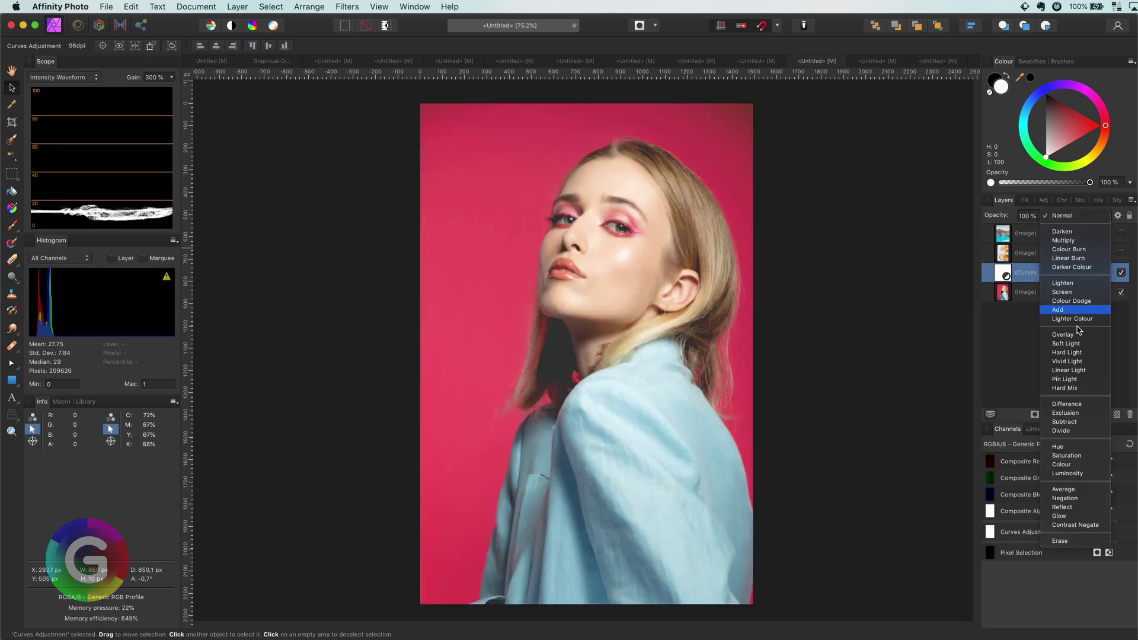
{"action": "left_click", "coordinate": [1055, 425]}
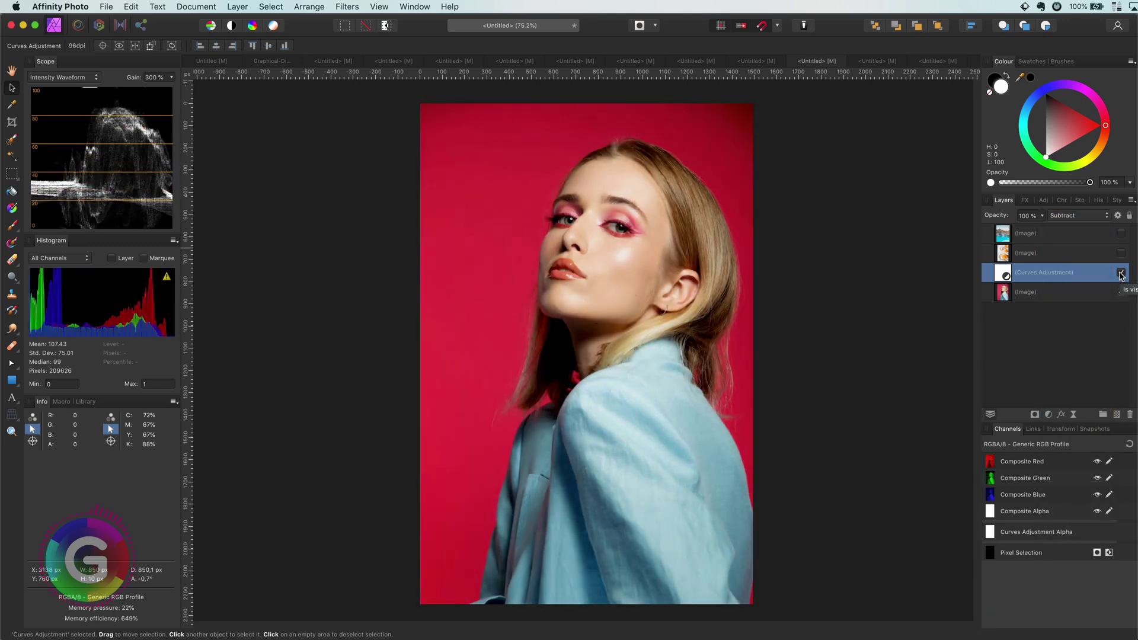
Lower the Green and Blue curves' white points, then move the Curves layer to the top of the stack
{"action": "double_click", "coordinate": [1005, 276]}
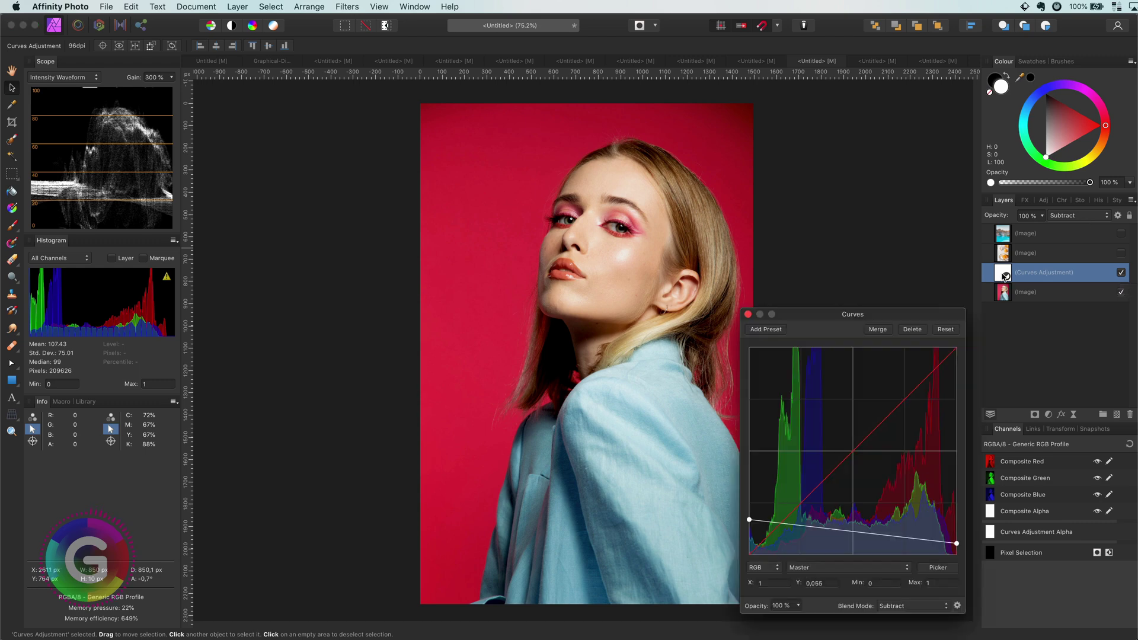
{"action": "left_click", "coordinate": [848, 567]}
{"action": "left_click", "coordinate": [830, 587]}
{"action": "left_click_drag", "start_coordinate": [956, 348], "coordinate": [965, 492]}
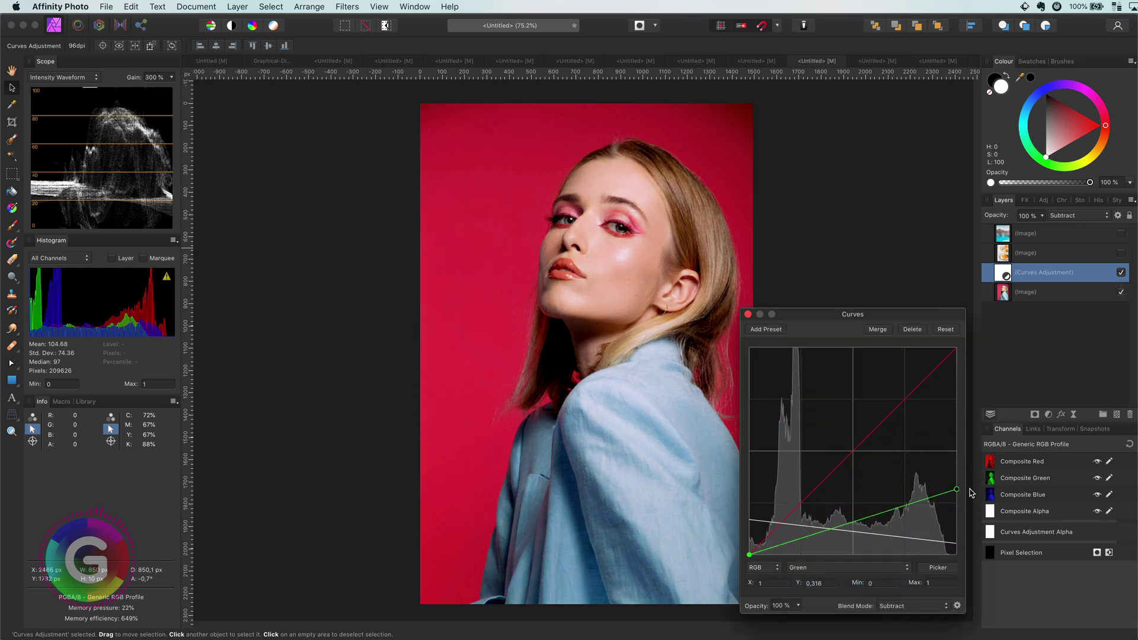
{"action": "left_click", "coordinate": [848, 567]}
{"action": "left_click", "coordinate": [830, 578]}
{"action": "left_click_drag", "start_coordinate": [955, 354], "coordinate": [955, 361]}
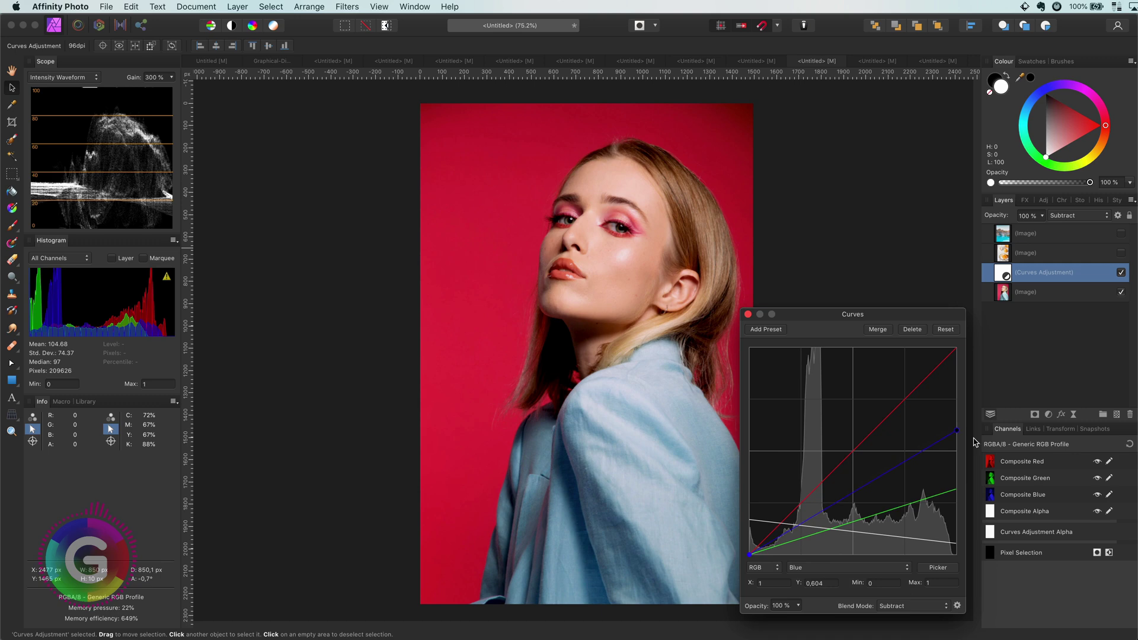
{"action": "left_click", "coordinate": [1116, 261]}
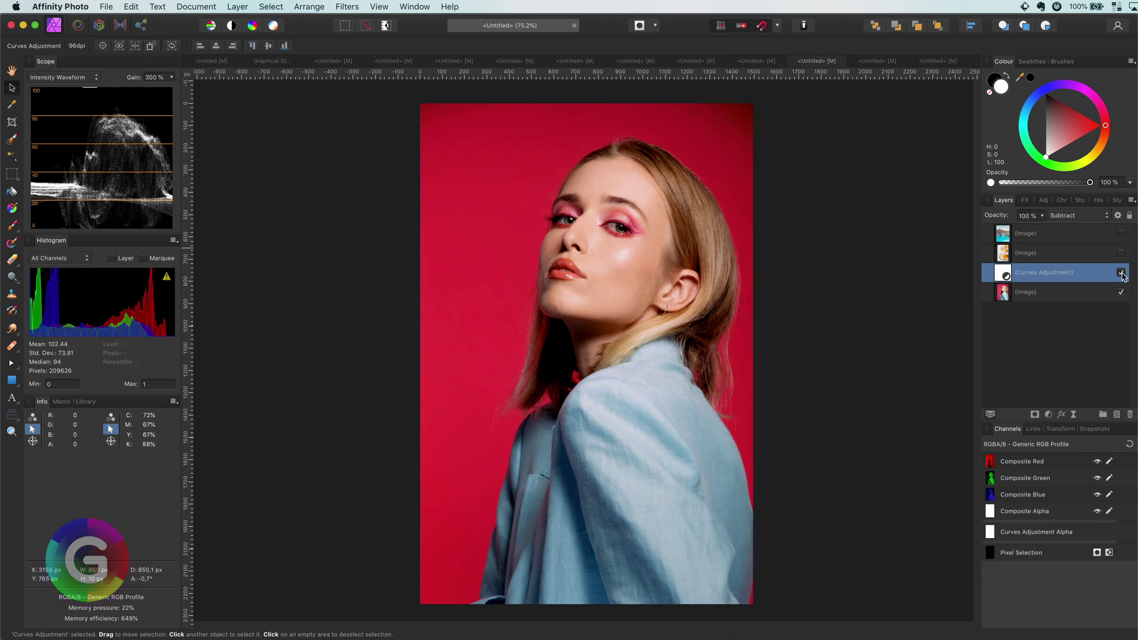
{"action": "left_click", "coordinate": [1121, 272]}
{"action": "left_click", "coordinate": [1121, 272]}
{"action": "left_click_drag", "start_coordinate": [1006, 273], "coordinate": [1011, 231]}
Show the toast photo and Curves layer, raise Green's white point to the top and lift Blue's
{"action": "left_click", "coordinate": [1121, 272]}
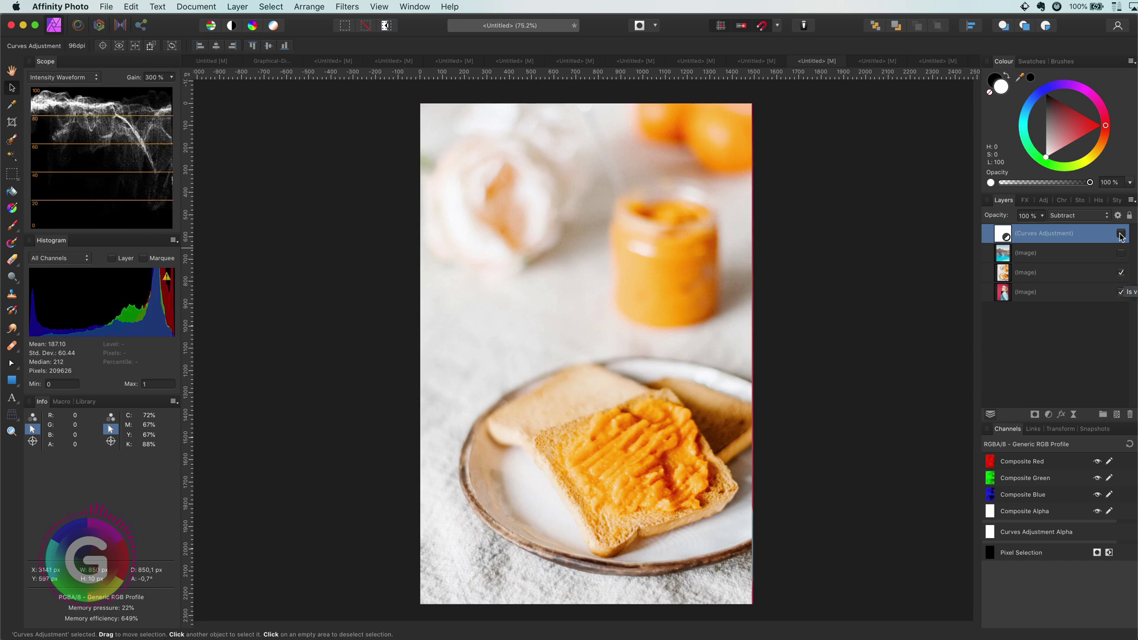
{"action": "left_click", "coordinate": [1121, 234]}
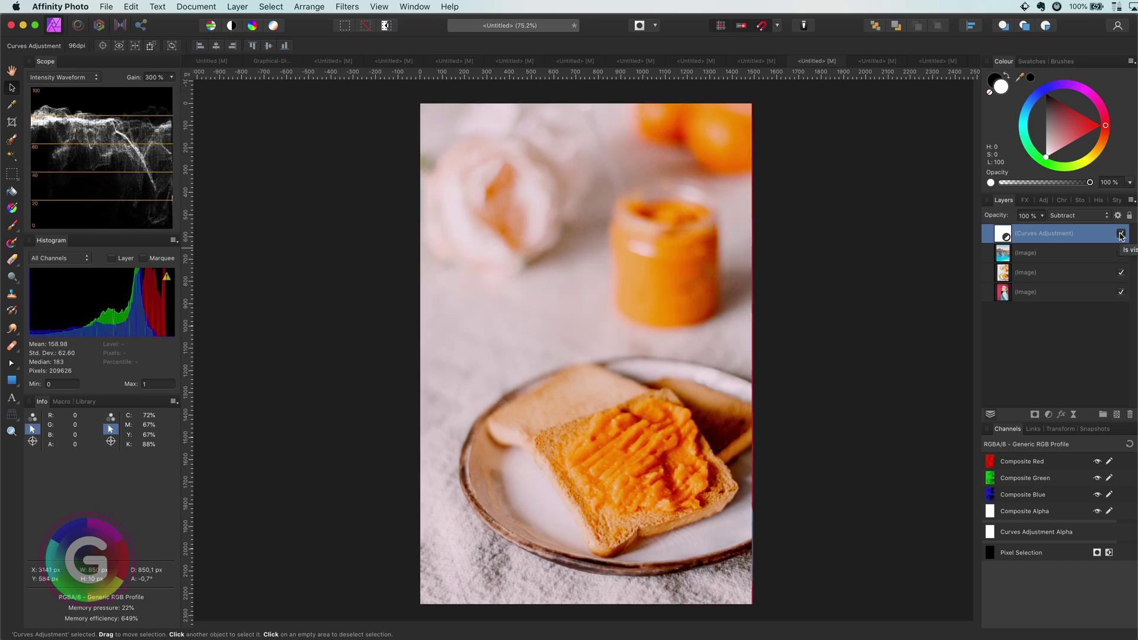
{"action": "double_click", "coordinate": [1002, 234]}
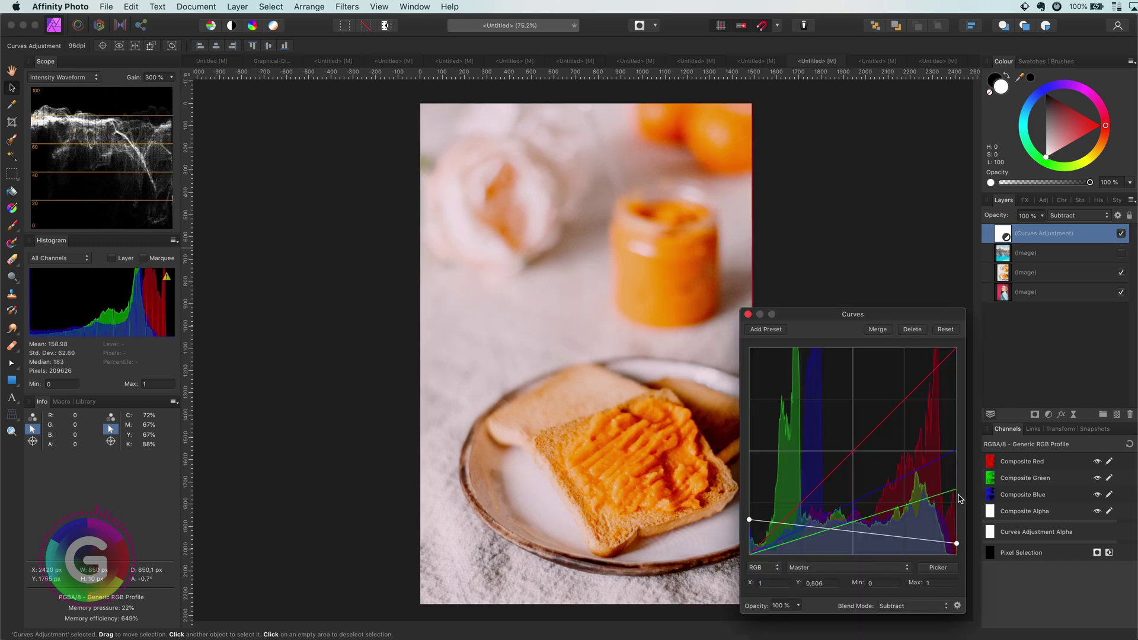
{"action": "left_click", "coordinate": [864, 570]}
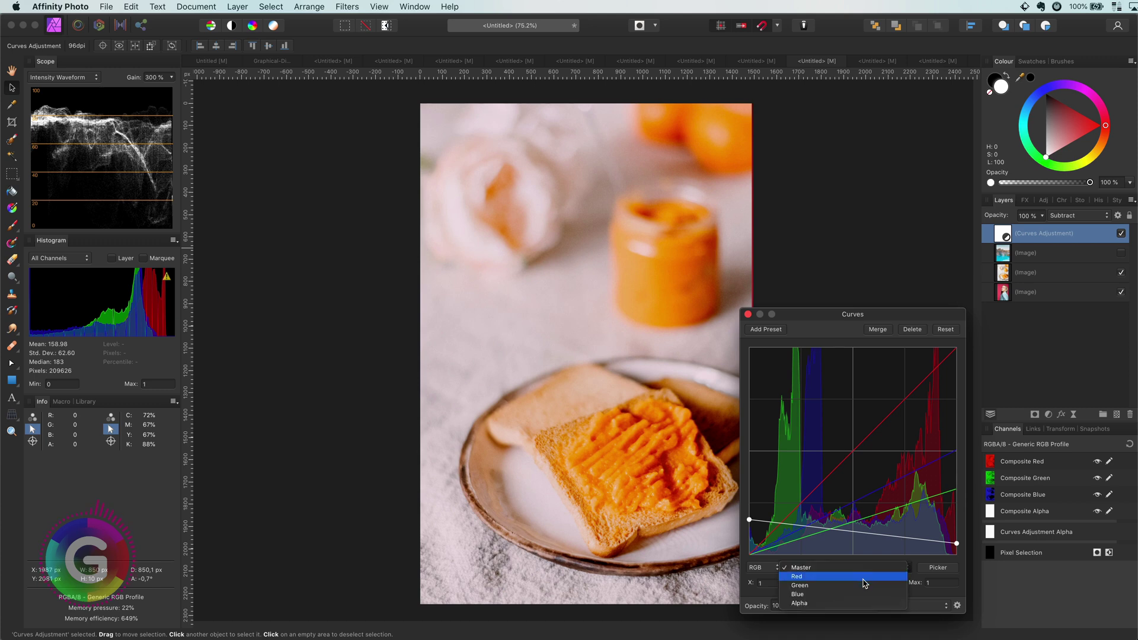
{"action": "left_click", "coordinate": [863, 588]}
{"action": "left_click_drag", "start_coordinate": [956, 489], "coordinate": [959, 347]}
{"action": "left_click", "coordinate": [848, 567]}
{"action": "left_click", "coordinate": [848, 578]}
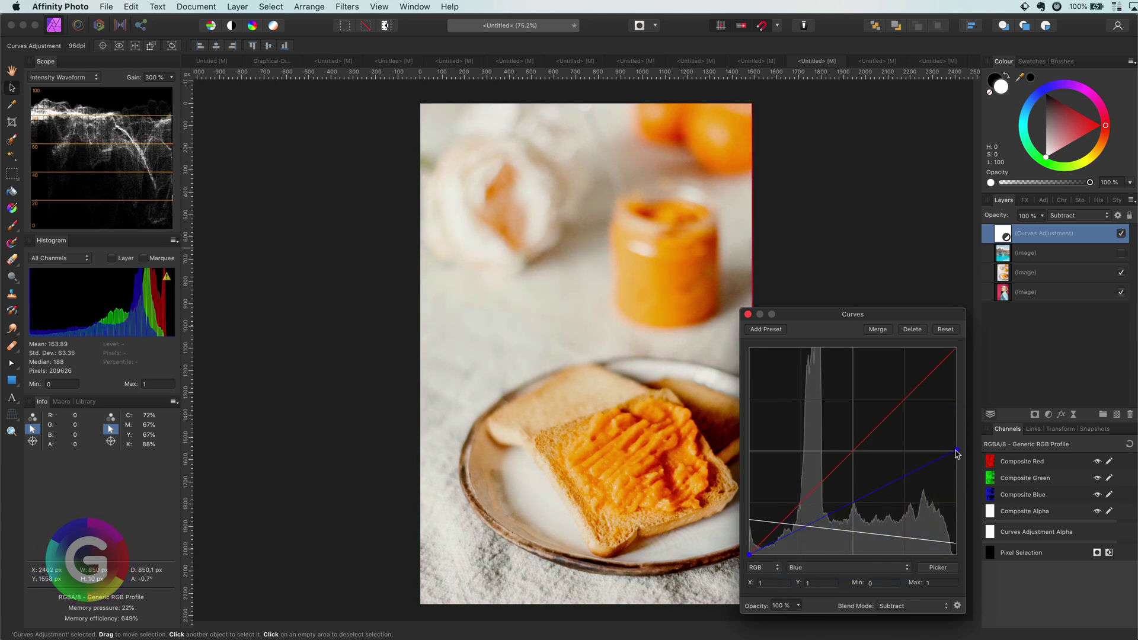
{"action": "left_click_drag", "start_coordinate": [956, 452], "coordinate": [956, 387]}
Bow the Red curve with a pulled midpoint, then compare and hide the Curves layer
{"action": "left_click", "coordinate": [848, 567]}
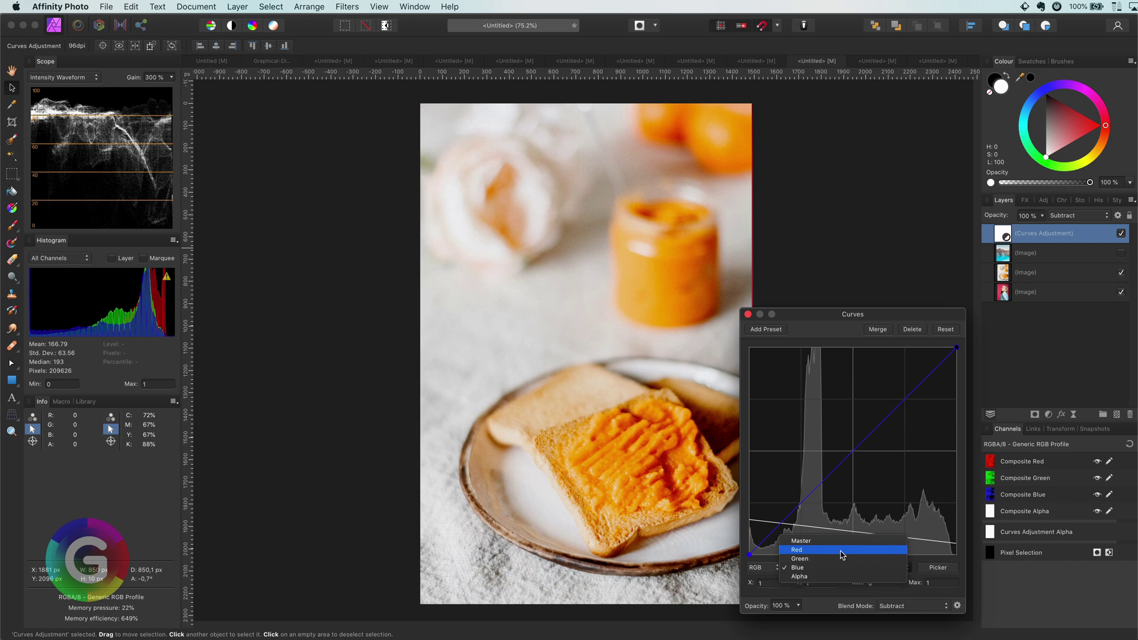
{"action": "left_click", "coordinate": [848, 549]}
{"action": "mouse_move", "coordinate": [859, 473]}
{"action": "left_mouse_down"}
{"action": "mouse_move", "coordinate": [865, 484]}
{"action": "mouse_move", "coordinate": [845, 406]}
{"action": "mouse_move", "coordinate": [829, 437]}
{"action": "mouse_move", "coordinate": [863, 483]}
{"action": "left_mouse_up"}
{"action": "left_click", "coordinate": [848, 568]}
{"action": "left_click", "coordinate": [879, 577]}
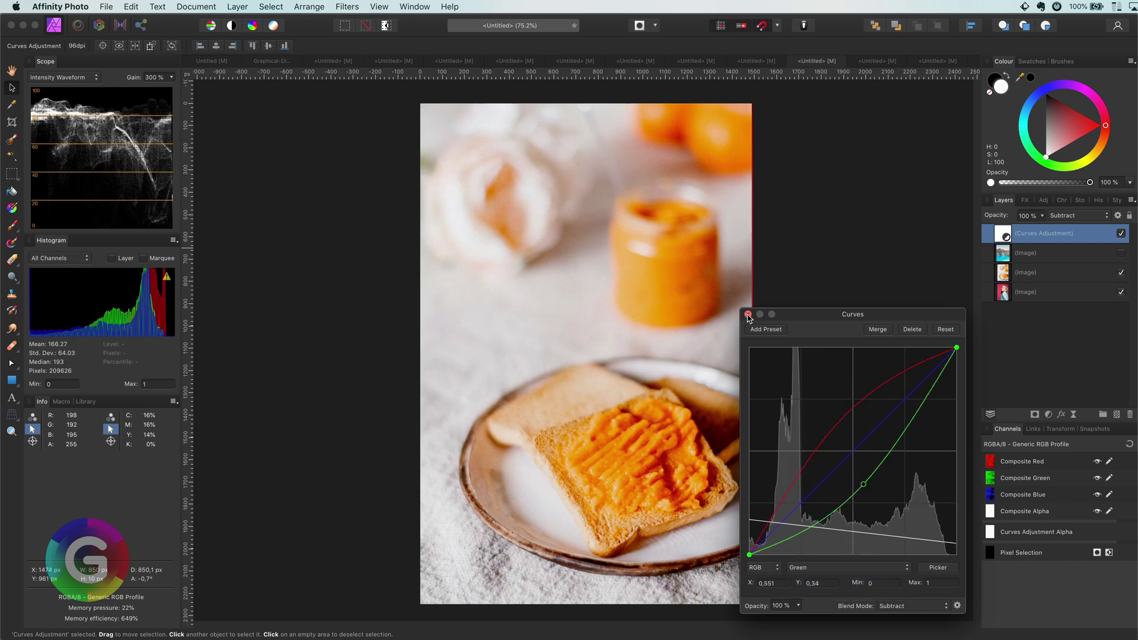
{"action": "left_click", "coordinate": [1121, 233]}
{"action": "left_click", "coordinate": [1121, 233]}
{"action": "left_click", "coordinate": [1121, 233]}
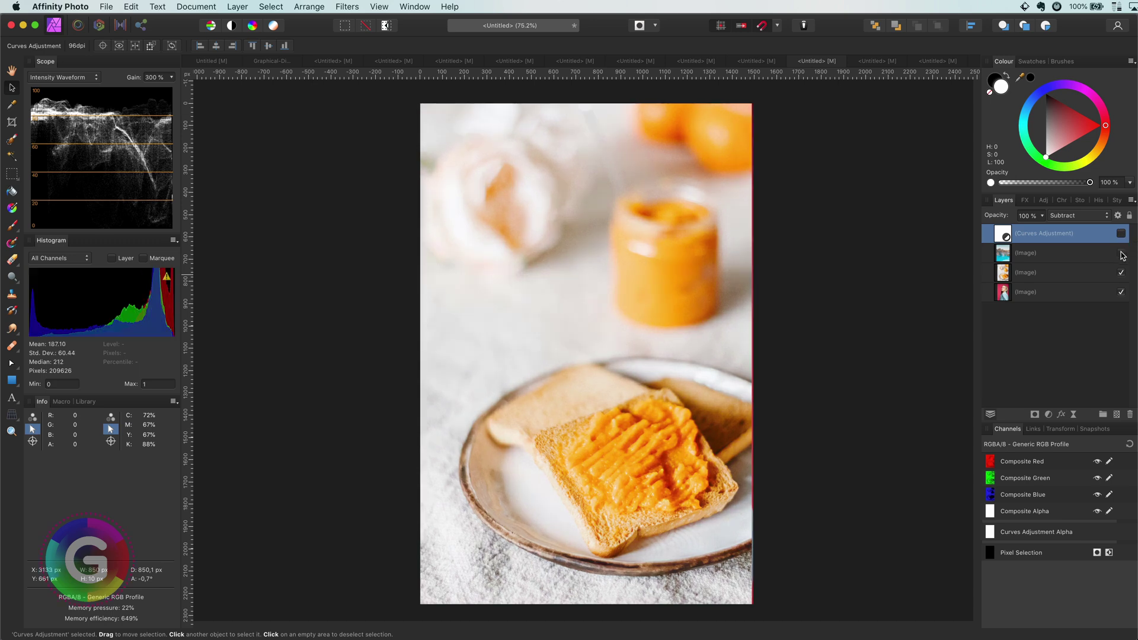
Show the lake photo and toggle its Curves adjustment off and on to compare
{"action": "left_click", "coordinate": [1121, 252]}
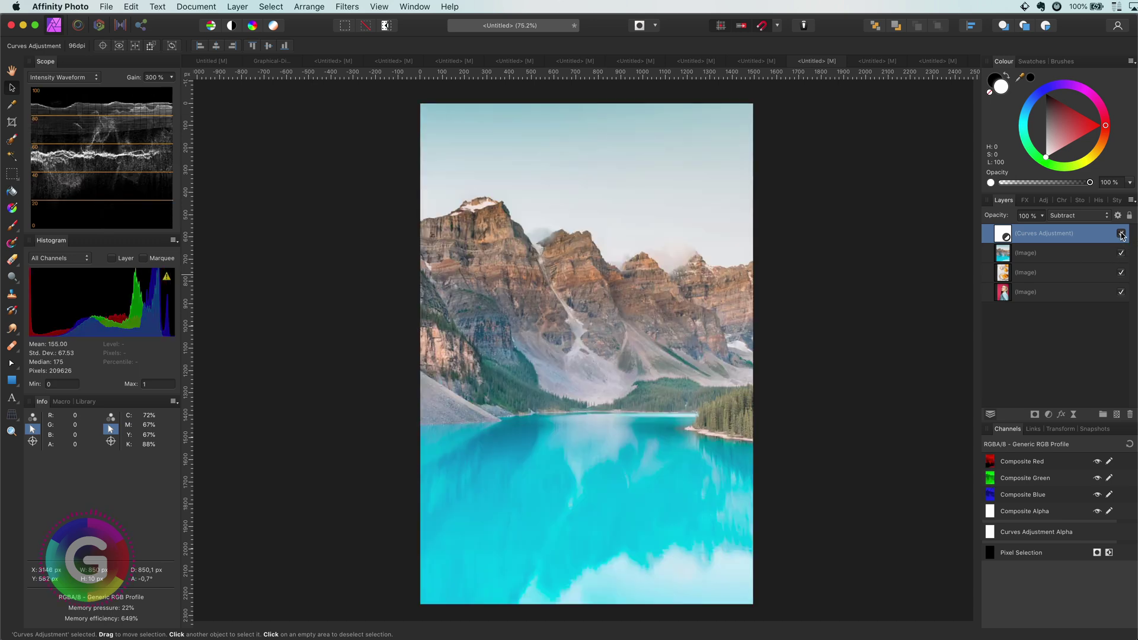
{"action": "left_click", "coordinate": [1121, 233]}
{"action": "left_click", "coordinate": [1121, 233]}
{"action": "left_click", "coordinate": [1121, 233]}
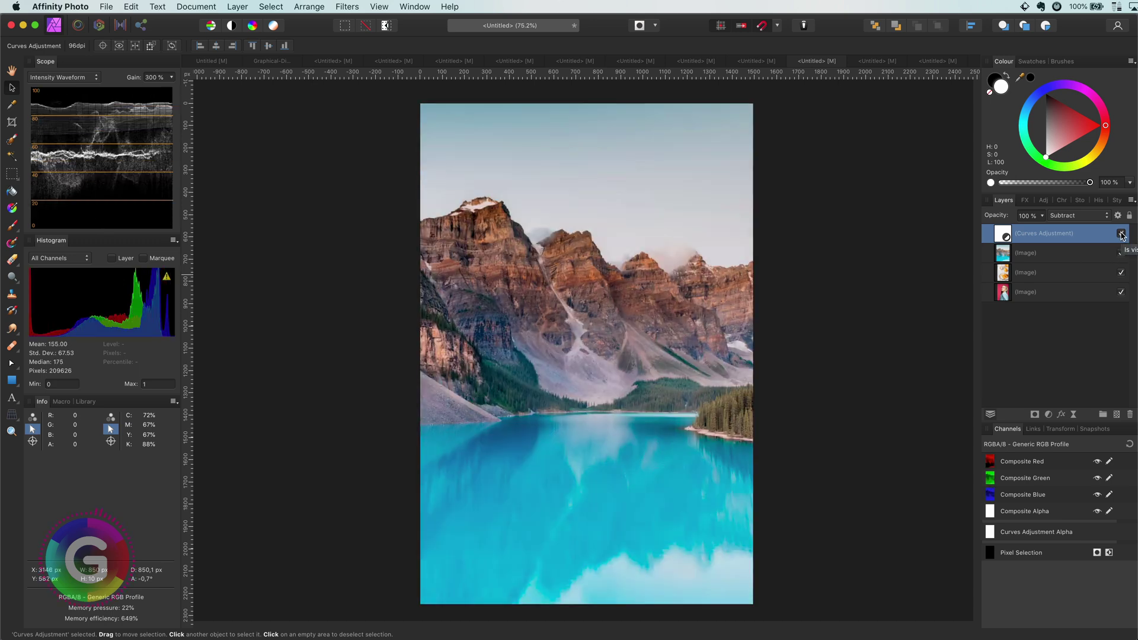
In the Curves settings, bend the Red curve upward and pull the Green curve down
{"action": "double_click", "coordinate": [1010, 234]}
{"action": "left_click", "coordinate": [883, 572]}
{"action": "left_click", "coordinate": [864, 577]}
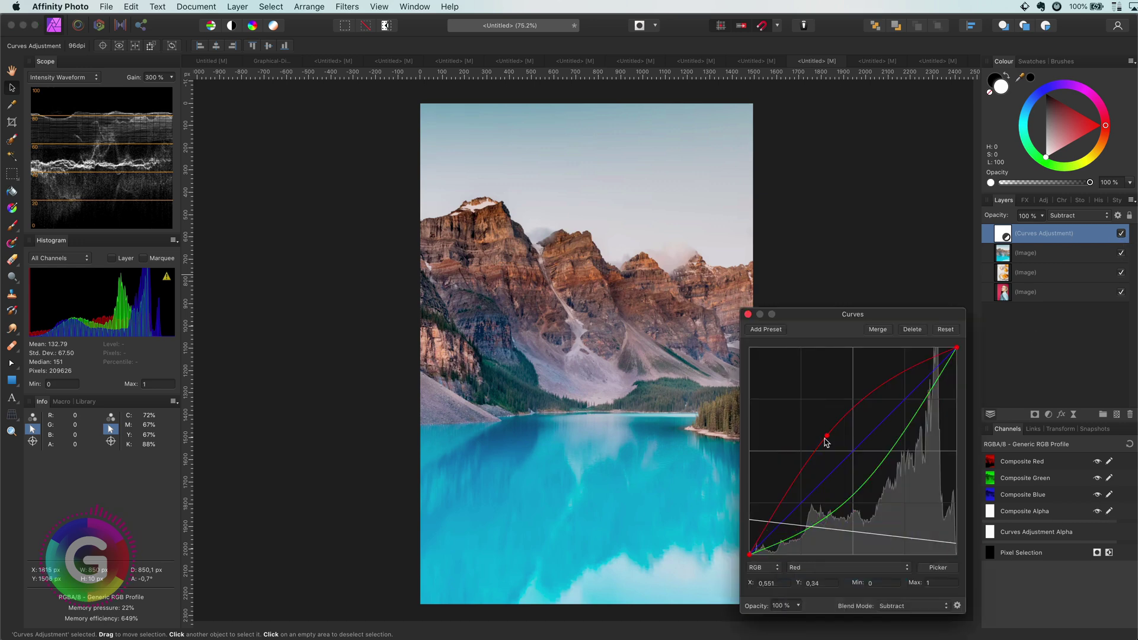
{"action": "left_click_drag", "start_coordinate": [846, 457], "coordinate": [830, 439]}
{"action": "left_click", "coordinate": [848, 568]}
{"action": "left_click", "coordinate": [863, 577]}
{"action": "left_click_drag", "start_coordinate": [877, 474], "coordinate": [851, 458]}
{"action": "left_click", "coordinate": [748, 314]}
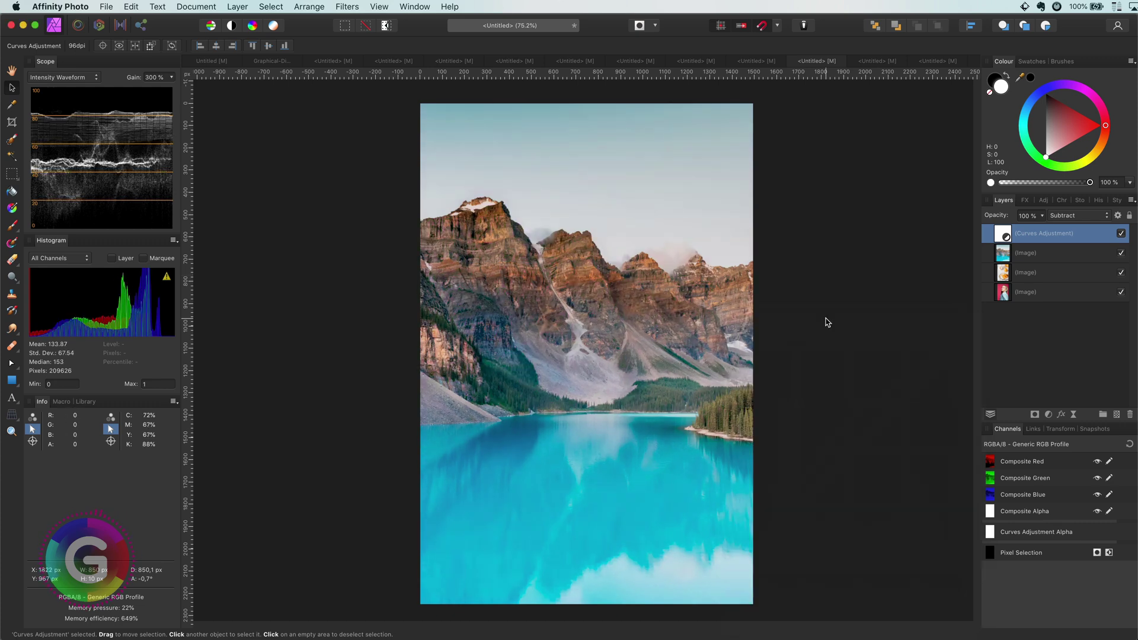
Duplicate the Curves layer, set its blend mode to Colour Dodge, and select all three Curves layers
{"action": "left_click", "coordinate": [1121, 234]}
{"action": "left_click", "coordinate": [1120, 233]}
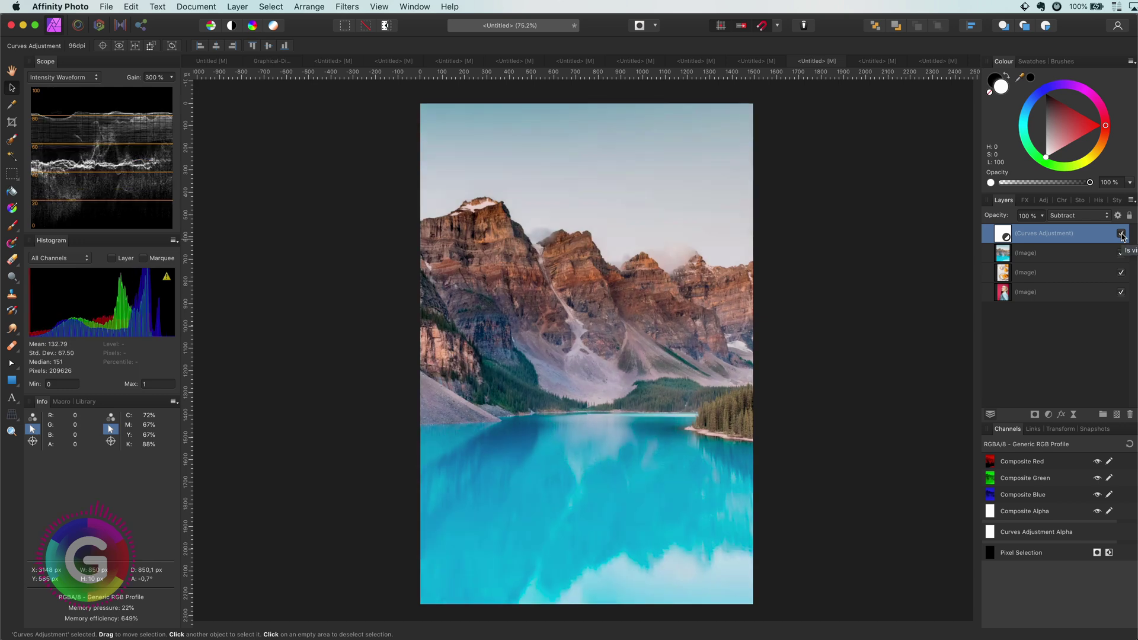
{"action": "key", "text": "super+j"}
{"action": "key", "text": "super+j"}
{"action": "left_click", "coordinate": [1077, 215]}
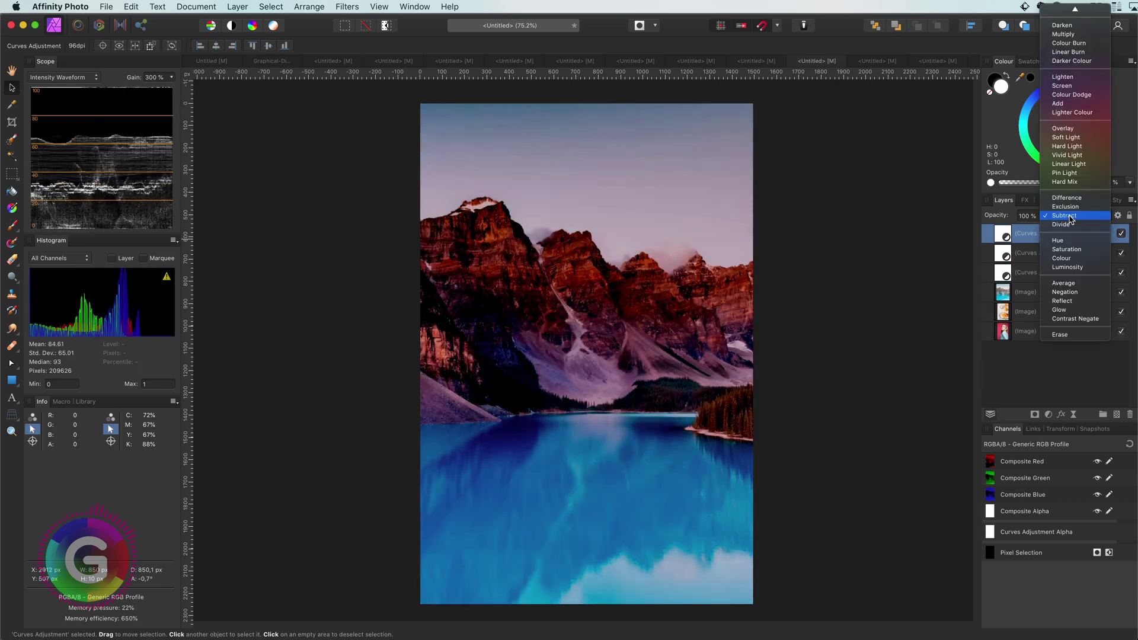
{"action": "left_click", "coordinate": [1067, 94]}
{"action": "left_click", "coordinate": [1067, 272], "text": "shift"}
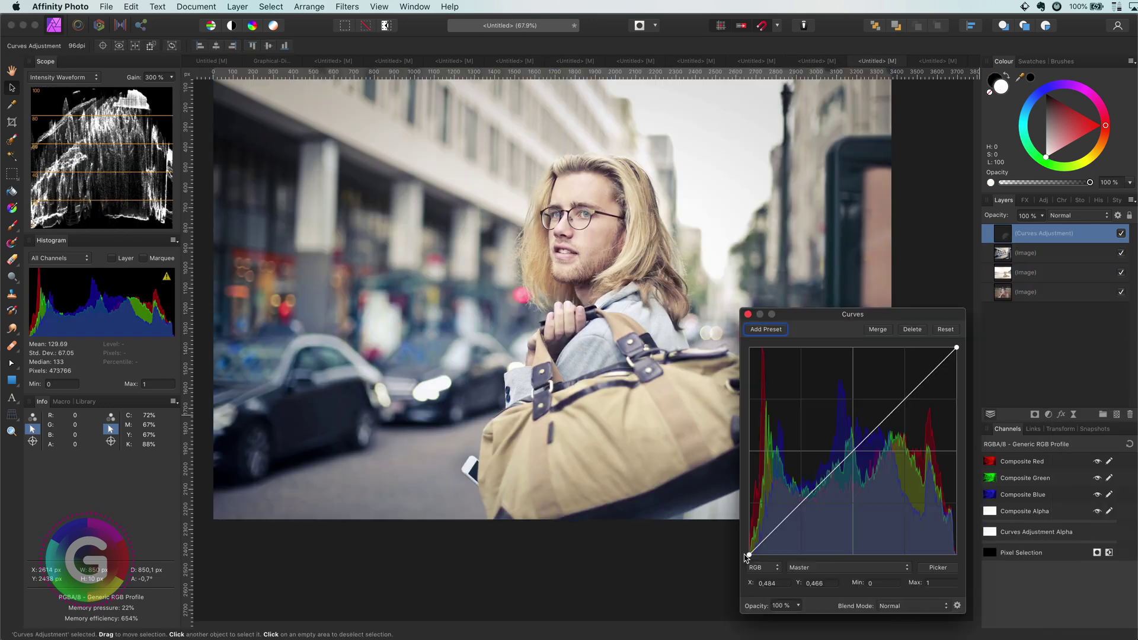
Adjust the red curve and lower the blue curve's midpoint and white point to warm the street portrait
{"action": "left_click_drag", "start_coordinate": [748, 555], "coordinate": [752, 516]}
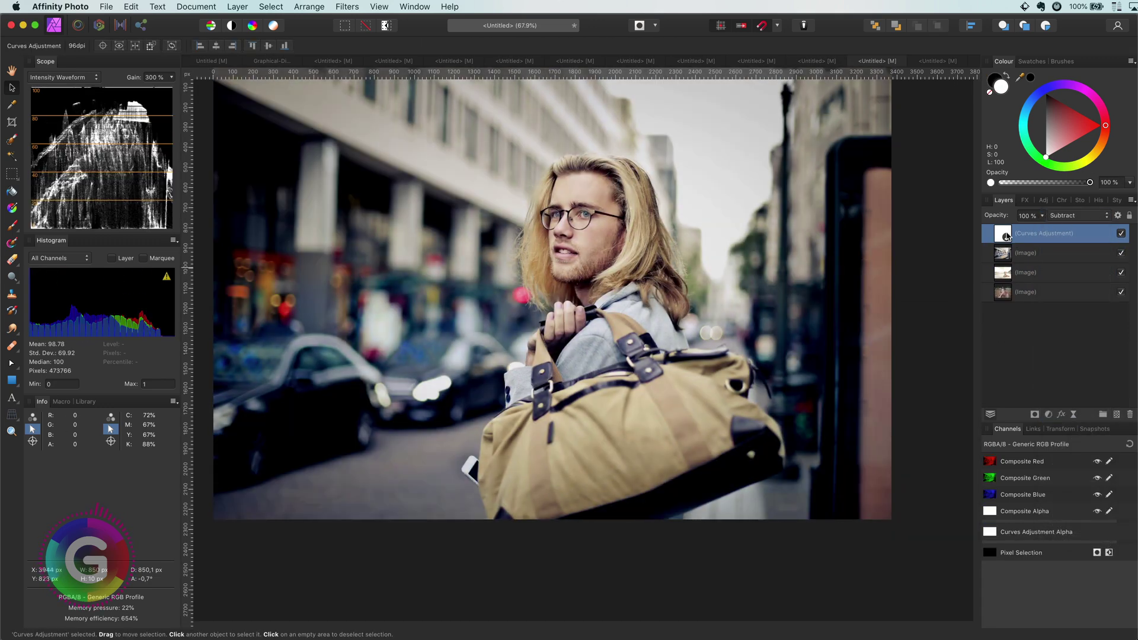
{"action": "double_click", "coordinate": [1003, 235]}
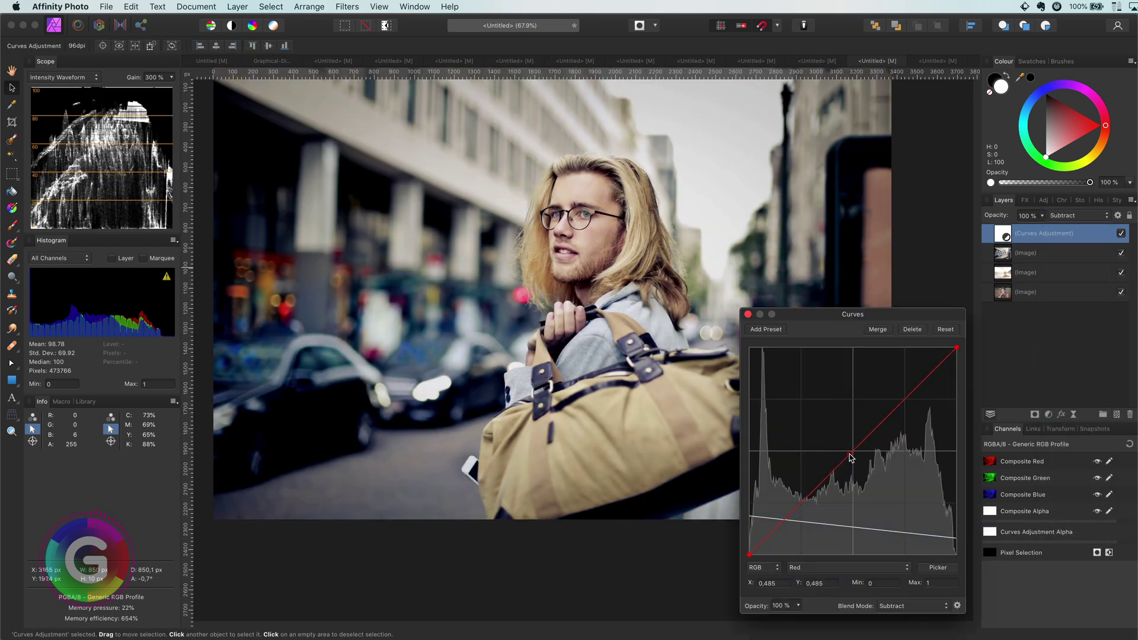
{"action": "left_click_drag", "start_coordinate": [885, 419], "coordinate": [885, 475]}
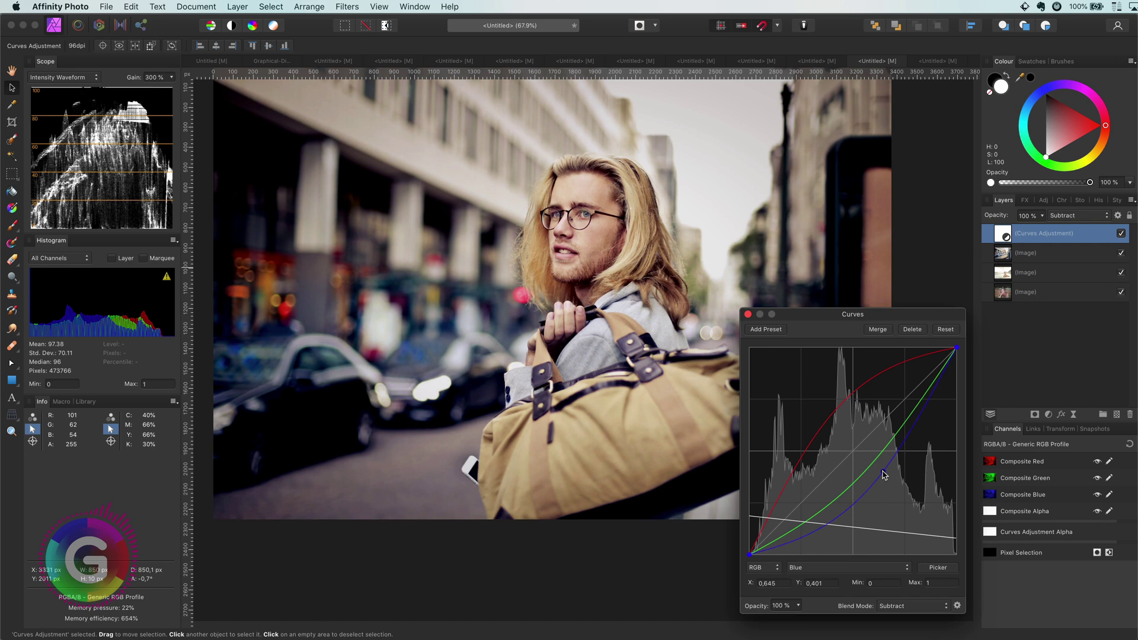
{"action": "left_click_drag", "start_coordinate": [957, 348], "coordinate": [965, 386]}
{"action": "left_click", "coordinate": [1121, 233]}
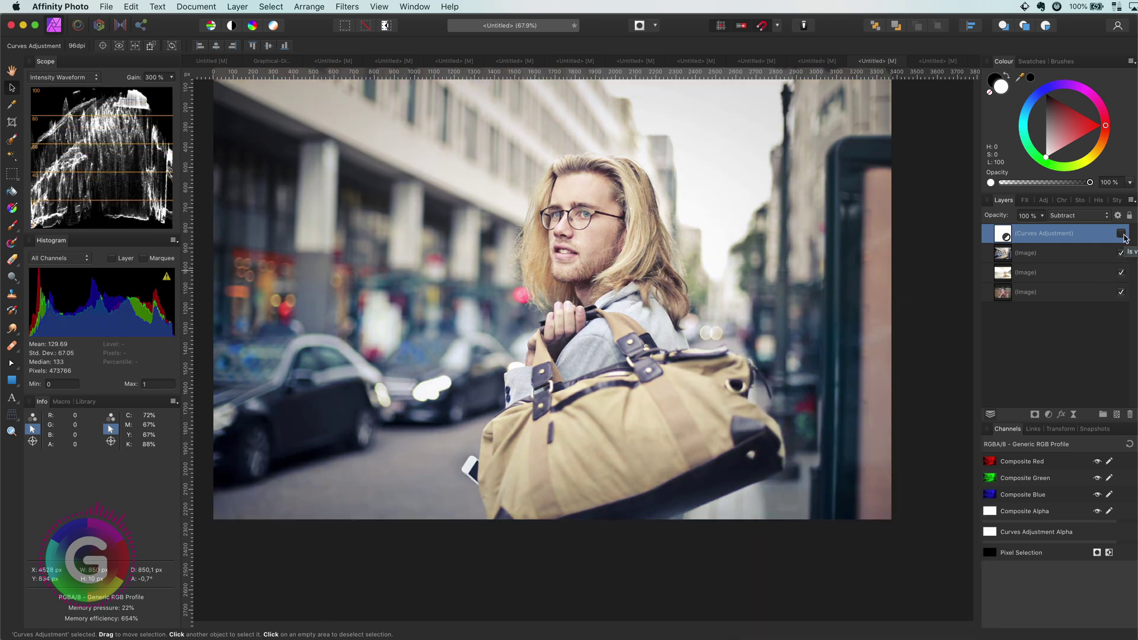
Hide the street and pool photos in turn, toggling the Curves adjustment to preview it on the pool and leaf photos
{"action": "left_click", "coordinate": [1121, 233]}
{"action": "left_click", "coordinate": [1121, 233]}
{"action": "left_click", "coordinate": [1121, 252]}
{"action": "left_click", "coordinate": [1121, 234]}
{"action": "left_click", "coordinate": [1121, 233]}
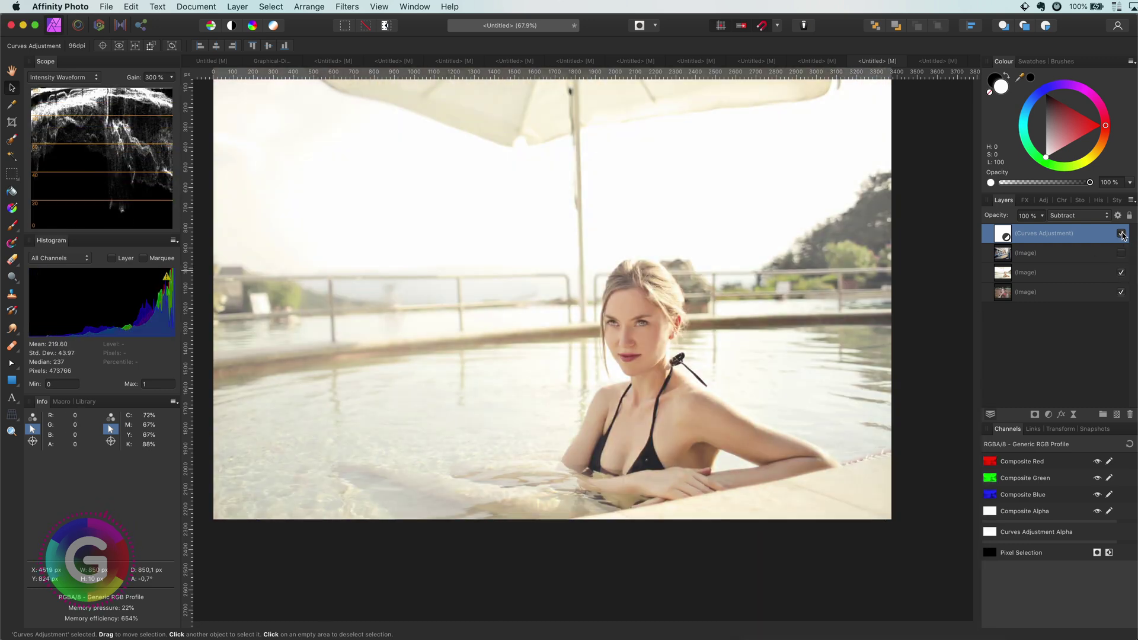
{"action": "left_click", "coordinate": [1121, 233]}
{"action": "left_click", "coordinate": [1121, 233]}
{"action": "left_click", "coordinate": [1121, 233]}
{"action": "left_click", "coordinate": [1121, 273]}
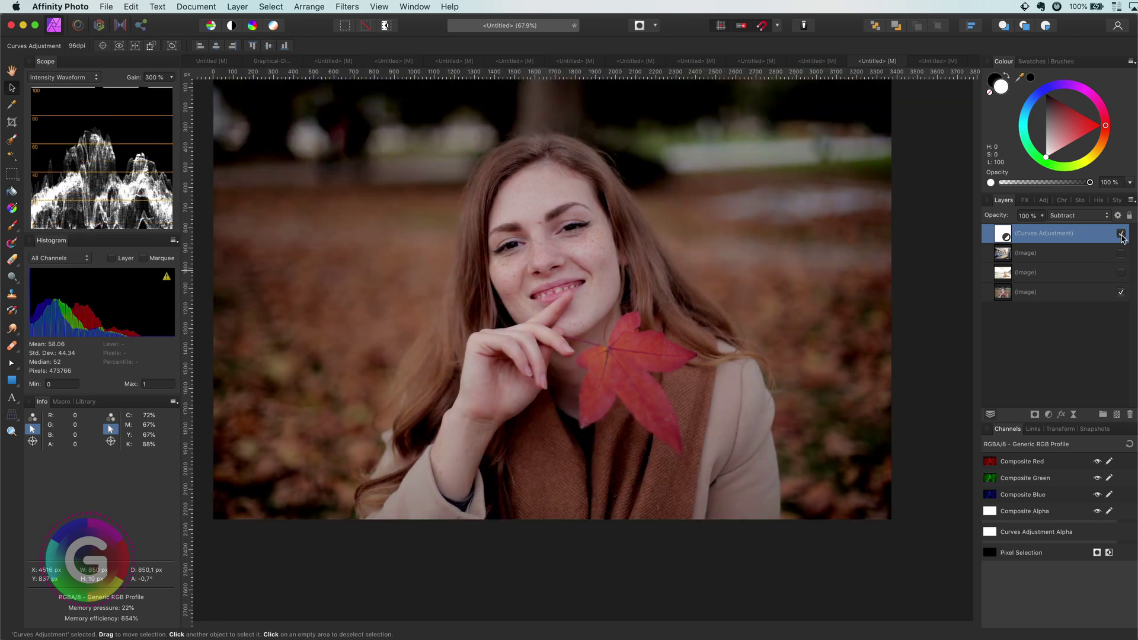
{"action": "left_click", "coordinate": [1121, 233]}
{"action": "left_click", "coordinate": [1121, 233]}
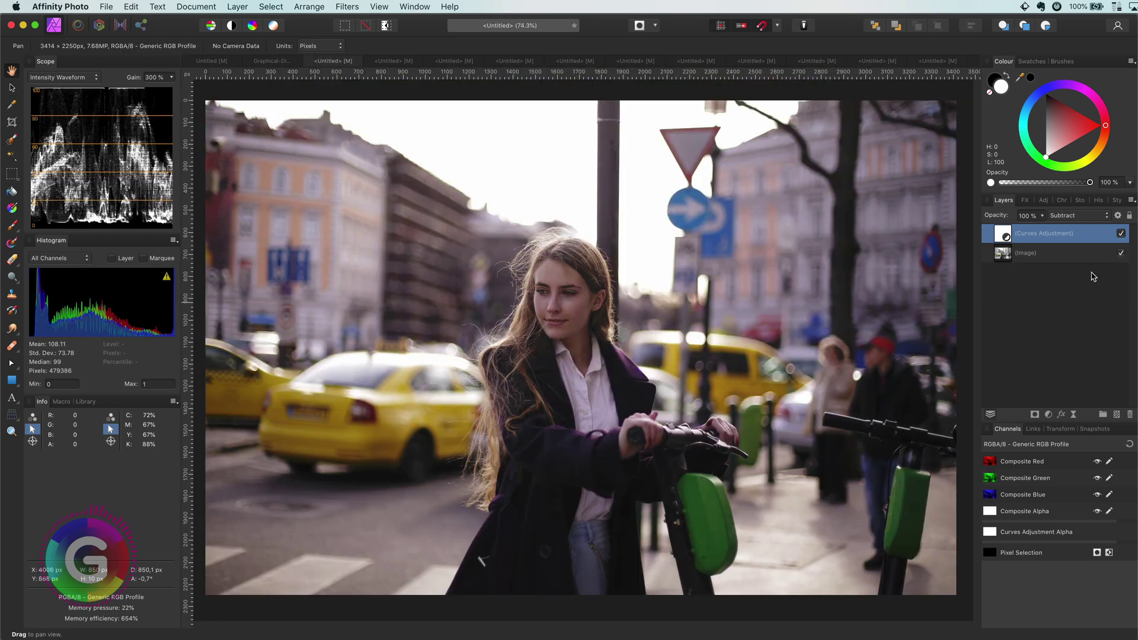
Hide the scooter photo's Subtract Curves layer to see the original, review its Curves settings, then switch it back on
{"action": "left_click", "coordinate": [1121, 233]}
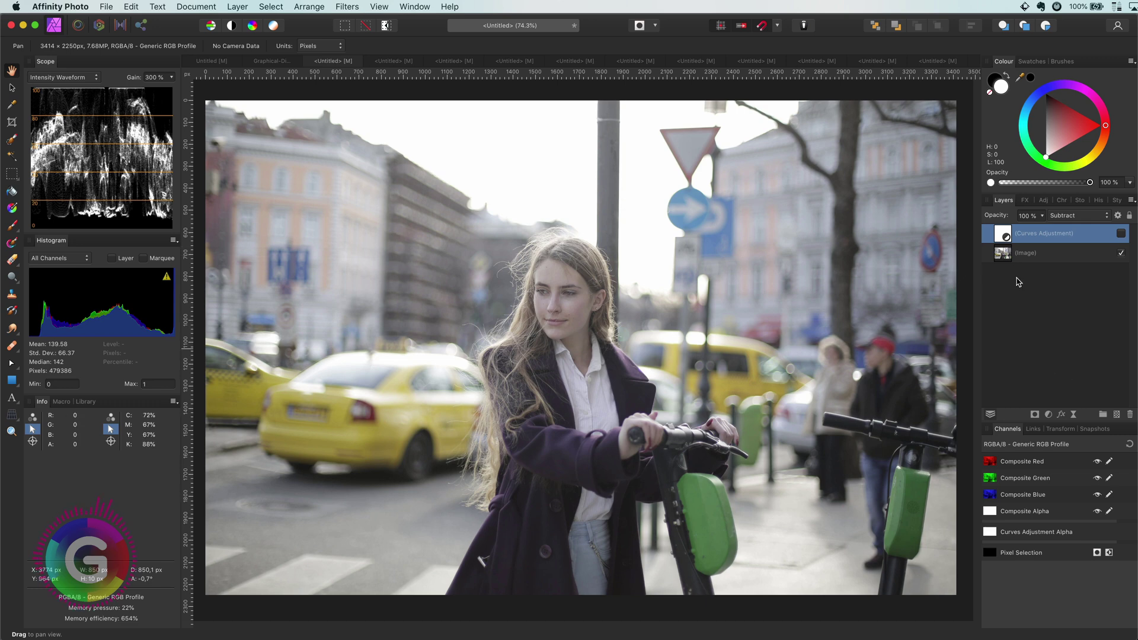
{"action": "double_click", "coordinate": [1003, 236]}
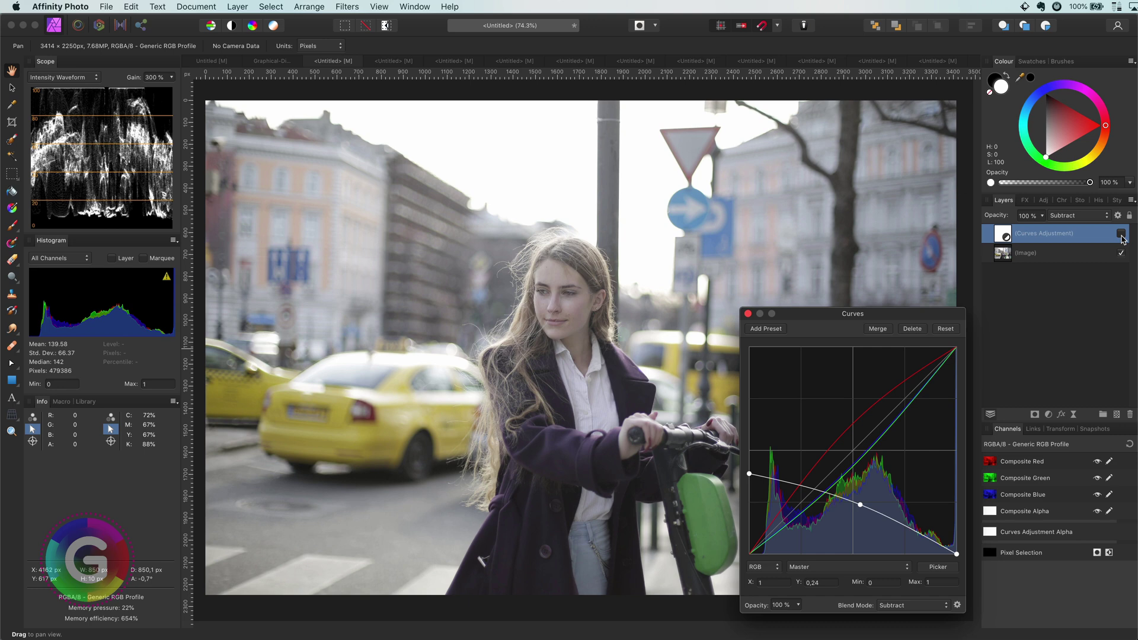
{"action": "left_click", "coordinate": [1121, 234]}
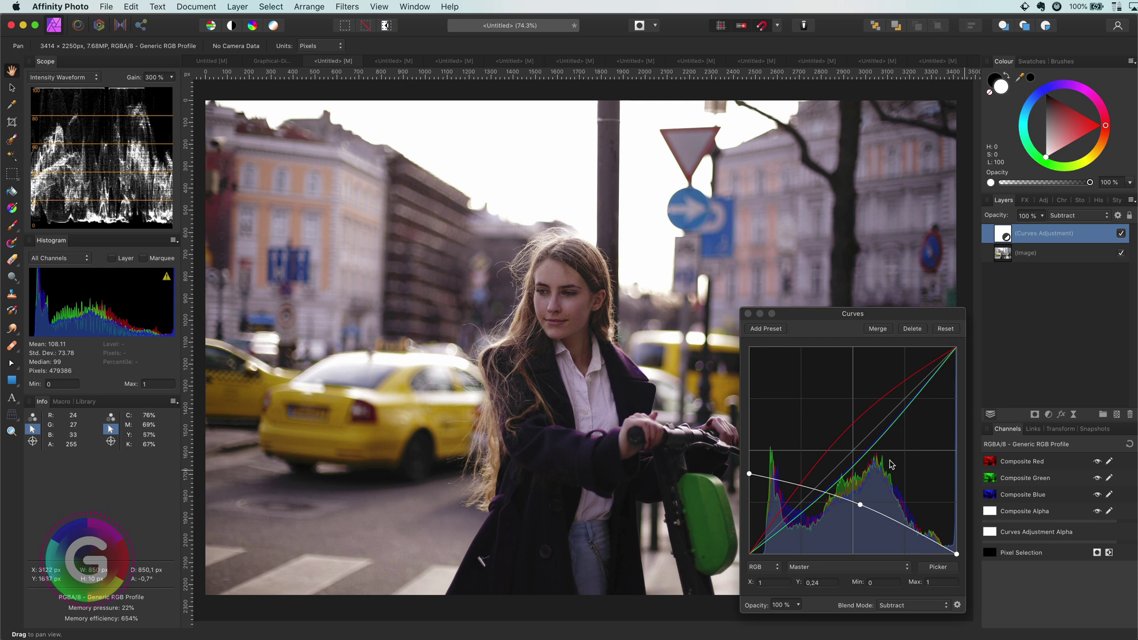
{"action": "left_click", "coordinate": [748, 313]}
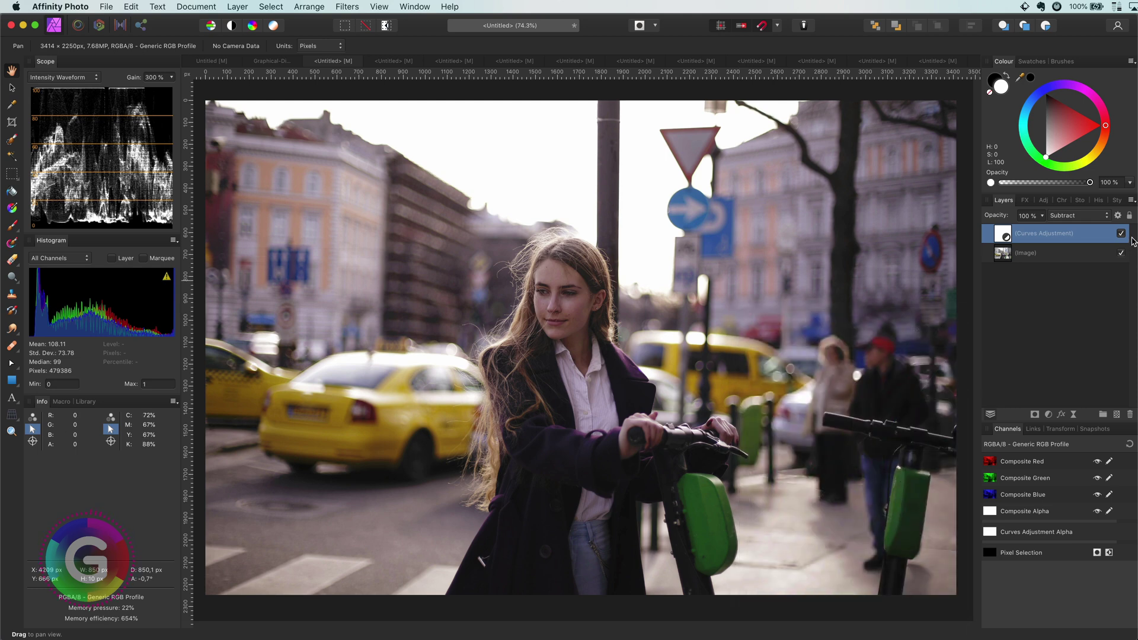